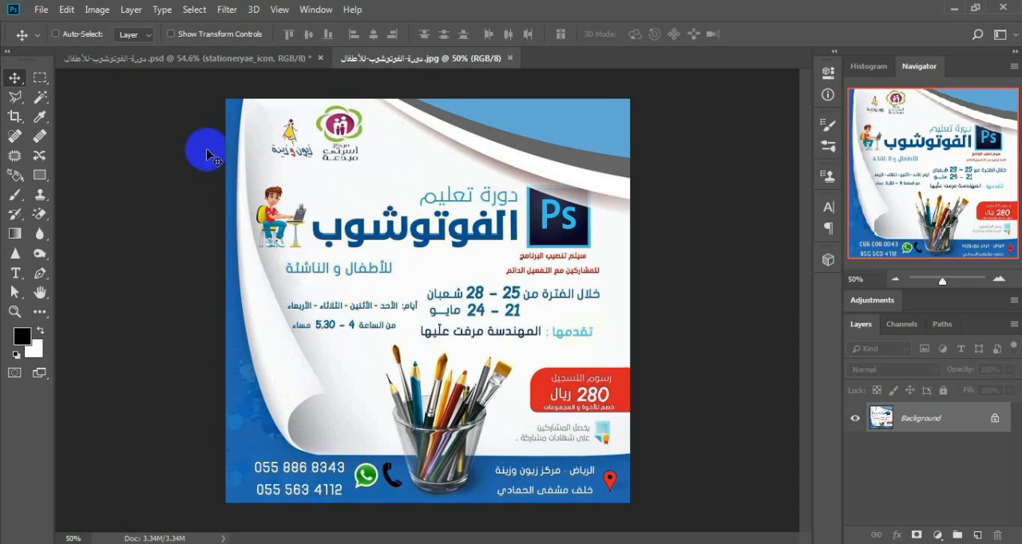
Step: Check the pixel dimensions, width, height and resolution of the reference poster JPG without changing them
{"action": "left_click", "coordinate": [96, 10]}
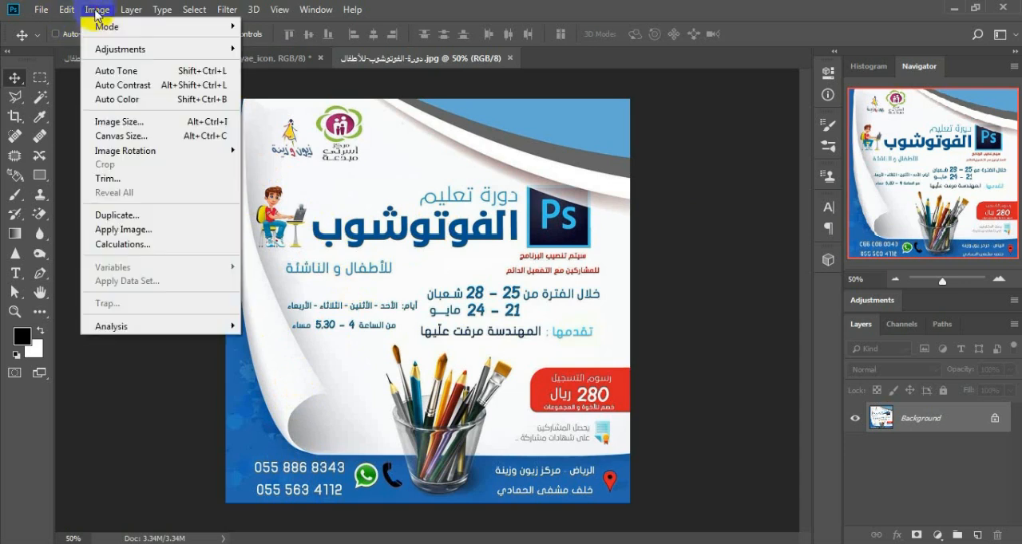
{"action": "left_click", "coordinate": [97, 13]}
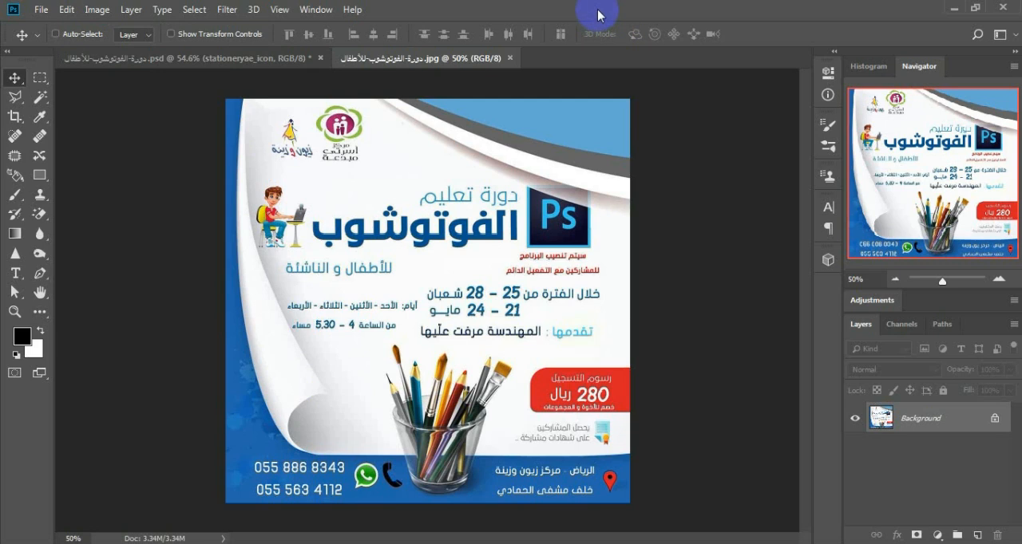
{"action": "left_click", "coordinate": [96, 9]}
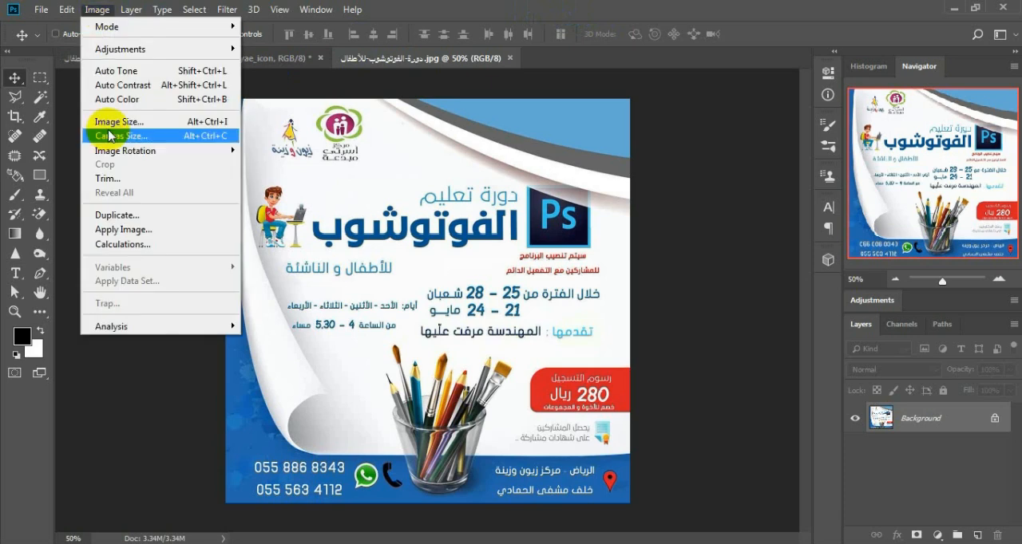
{"action": "left_click", "coordinate": [120, 122]}
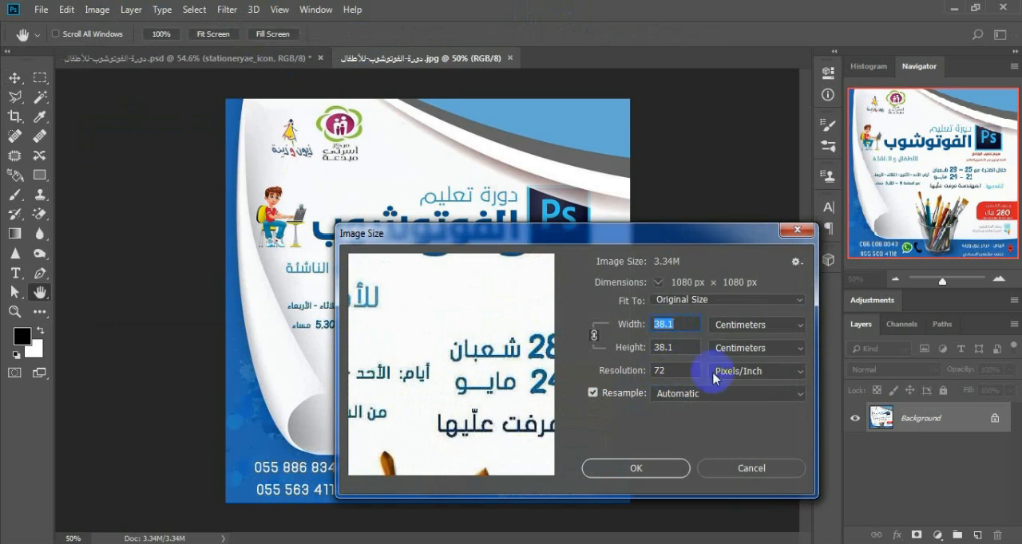
{"action": "left_click", "coordinate": [752, 468]}
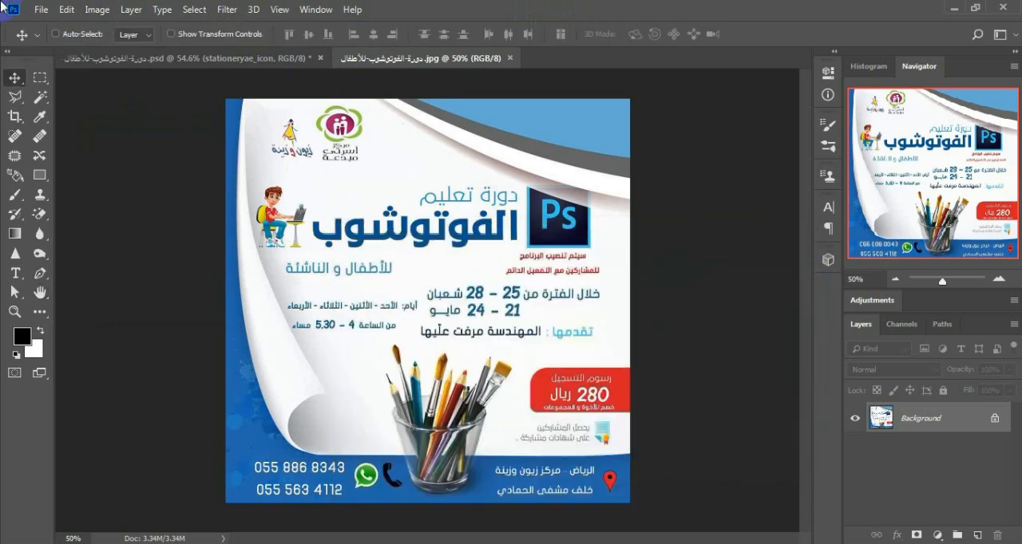
Step: Create a new 38 x 38 cm document at 72 pixels/inch in RGB Color with a white background
{"action": "left_click", "coordinate": [40, 11]}
{"action": "left_click", "coordinate": [59, 34]}
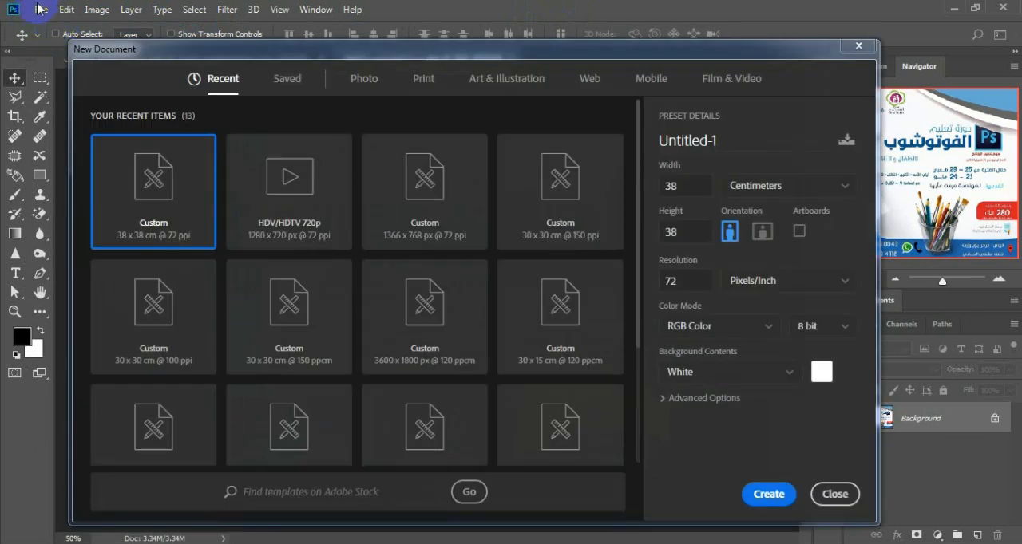
{"action": "left_click", "coordinate": [667, 187]}
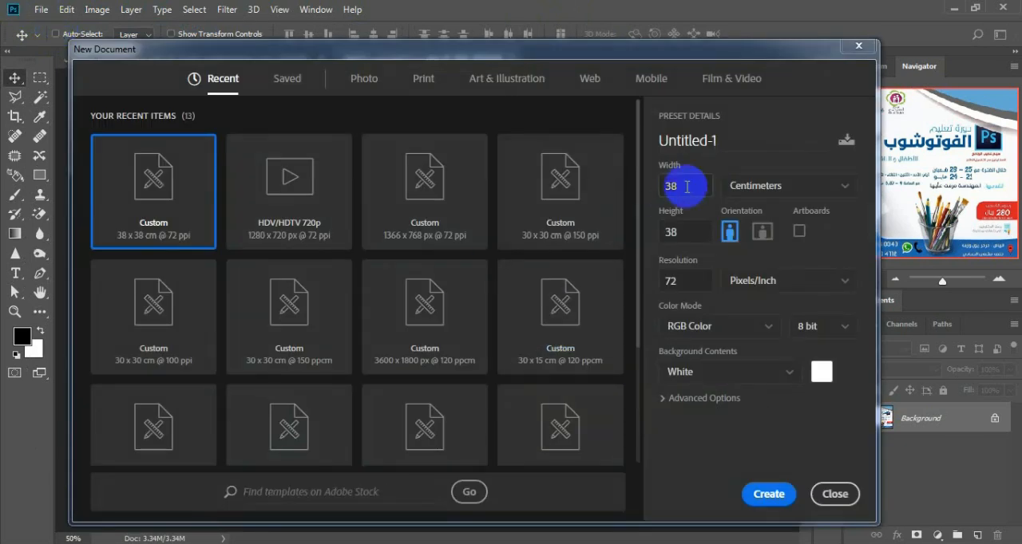
{"action": "left_click", "coordinate": [671, 230]}
{"action": "left_click", "coordinate": [663, 281]}
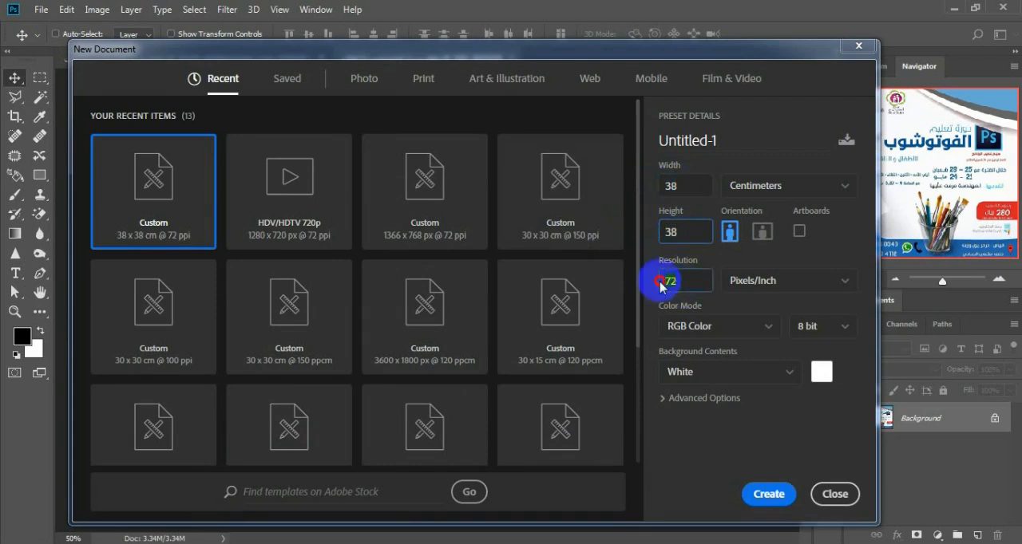
{"action": "left_click", "coordinate": [768, 494]}
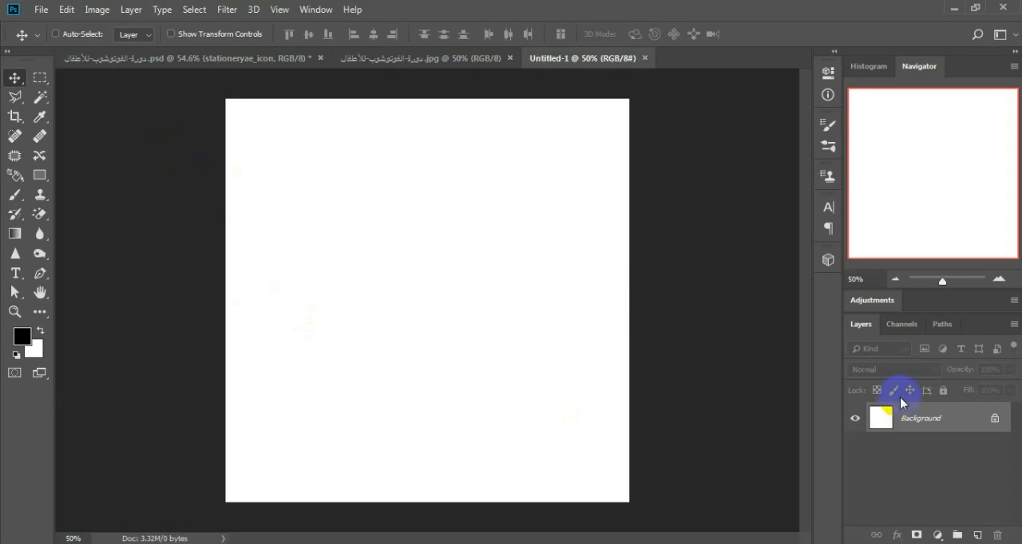
Step: Unlock the new document's background layer and fill it with a vivid blue foreground colour, using the reference poster as a guide
{"action": "left_click", "coordinate": [995, 419]}
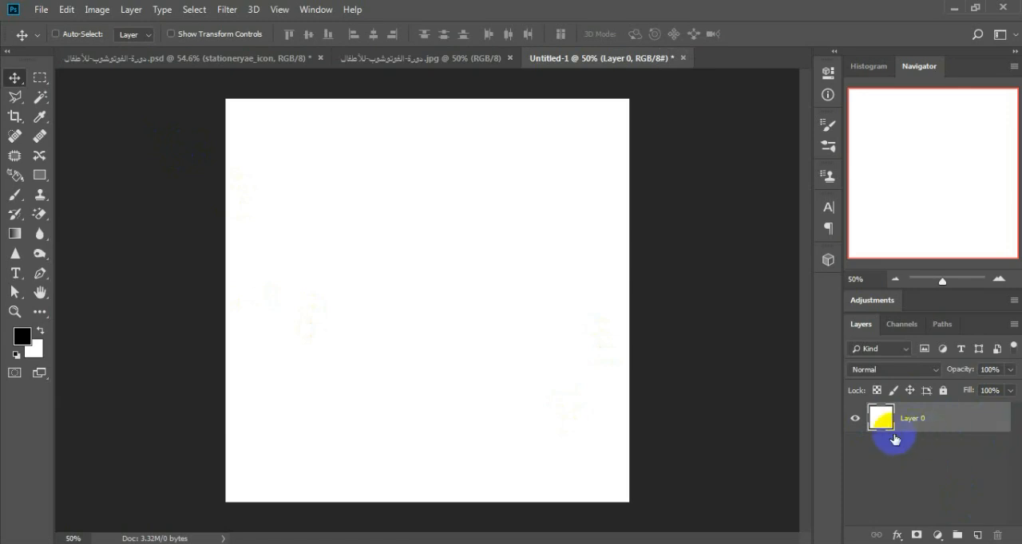
{"action": "left_click", "coordinate": [20, 336]}
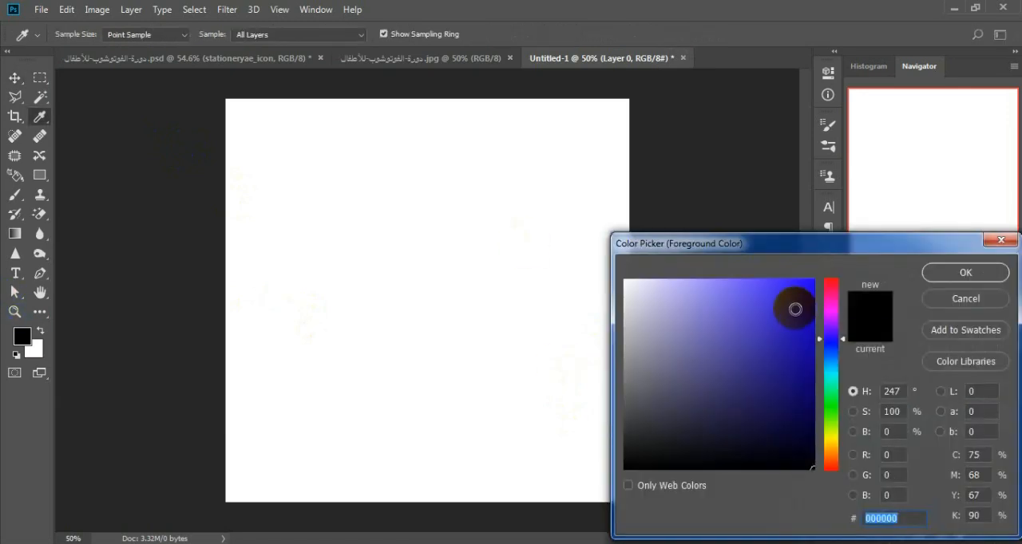
{"action": "left_click", "coordinate": [794, 308]}
{"action": "left_click", "coordinate": [946, 273]}
{"action": "key", "text": "v"}
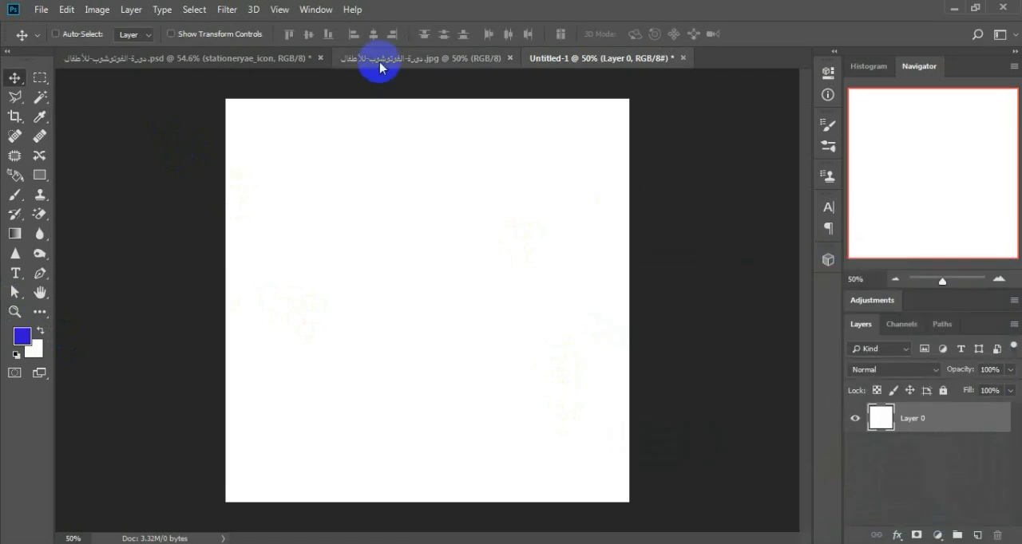
{"action": "left_click", "coordinate": [379, 59]}
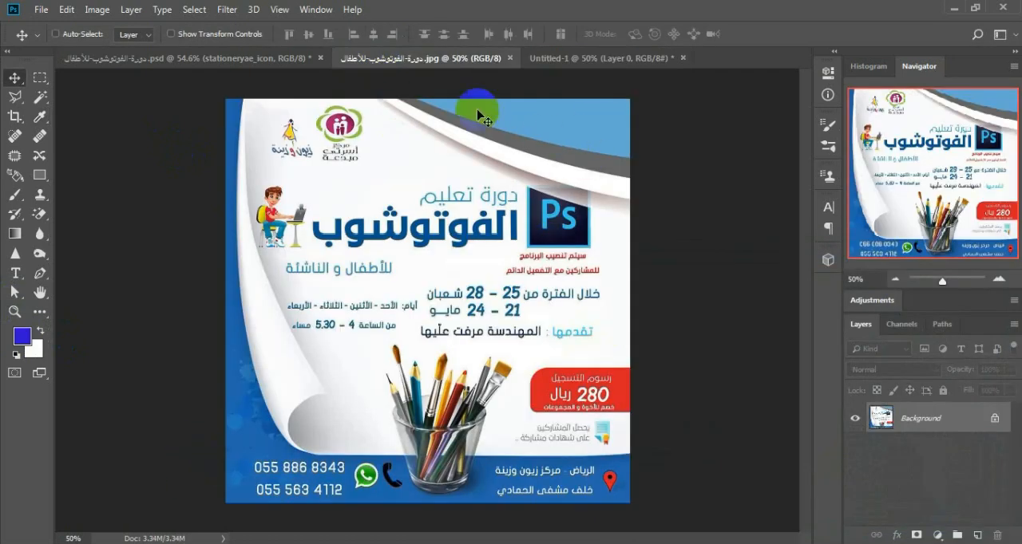
{"action": "left_click", "coordinate": [559, 61]}
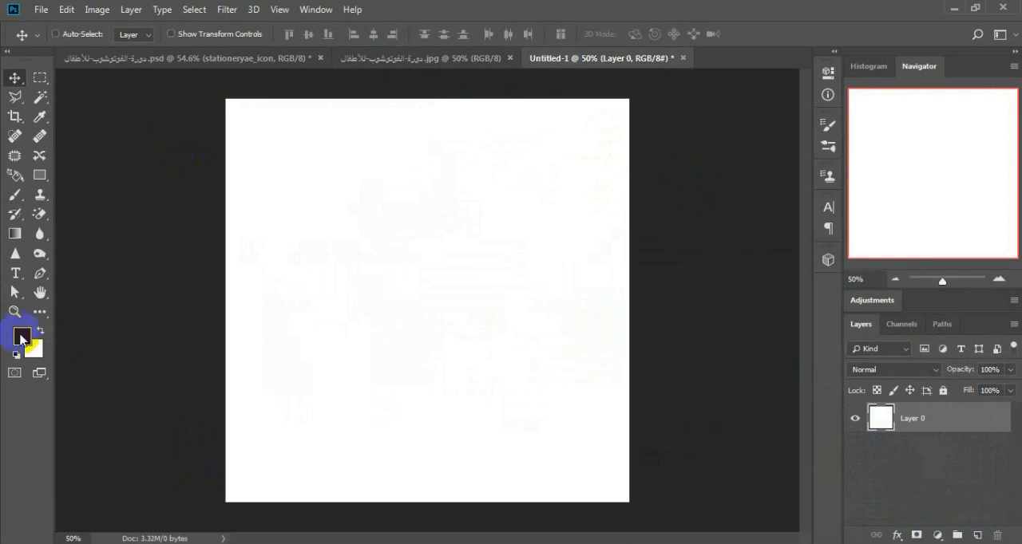
{"action": "key", "text": "alt+BackSpace"}
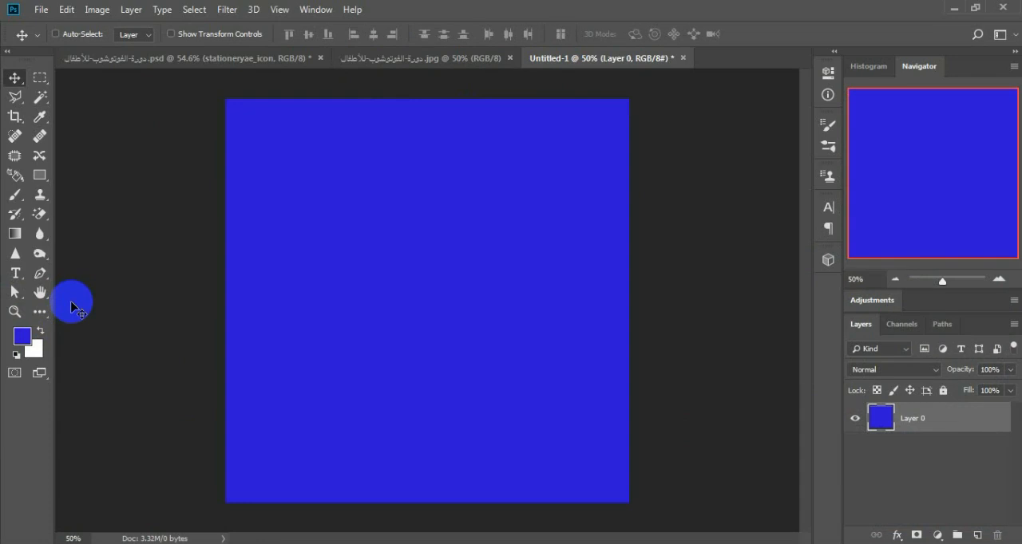
Step: Draw a rectangle shape about 1111 x 932 px over the canvas, leaving a blue strip uncovered along the lower edge
{"action": "left_click", "coordinate": [370, 58]}
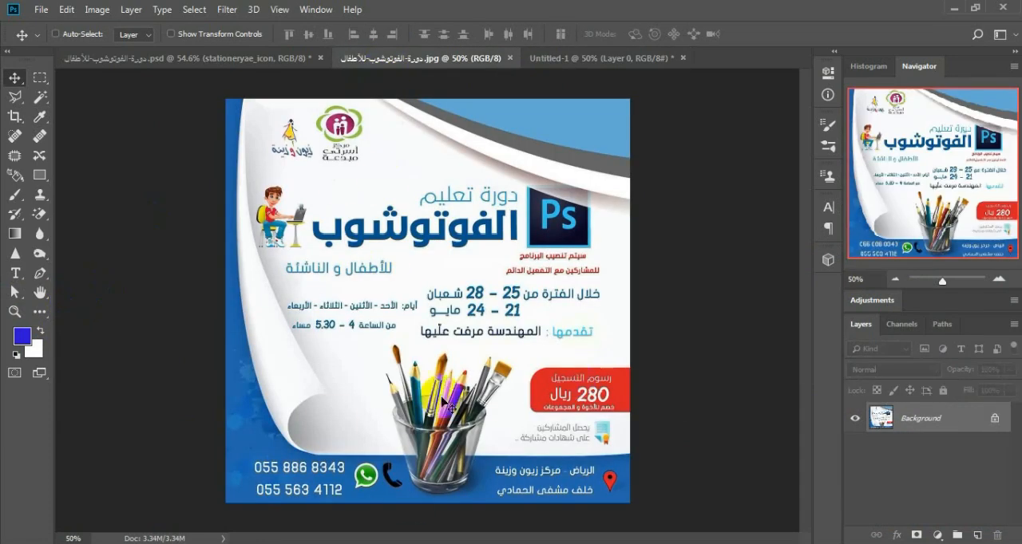
{"action": "left_click", "coordinate": [617, 61]}
{"action": "left_click", "coordinate": [39, 174]}
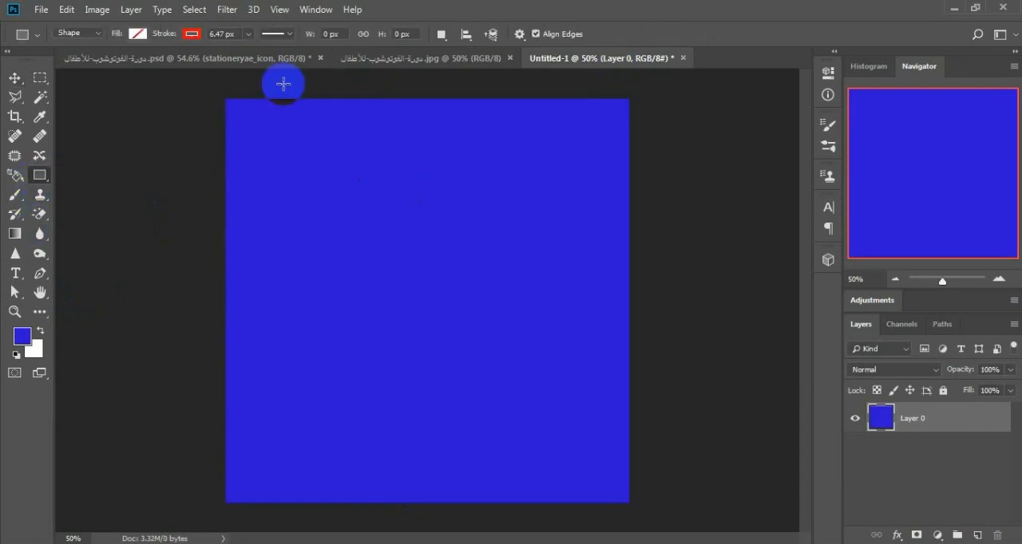
{"action": "left_click_drag", "start_coordinate": [219, 87], "coordinate": [634, 437]}
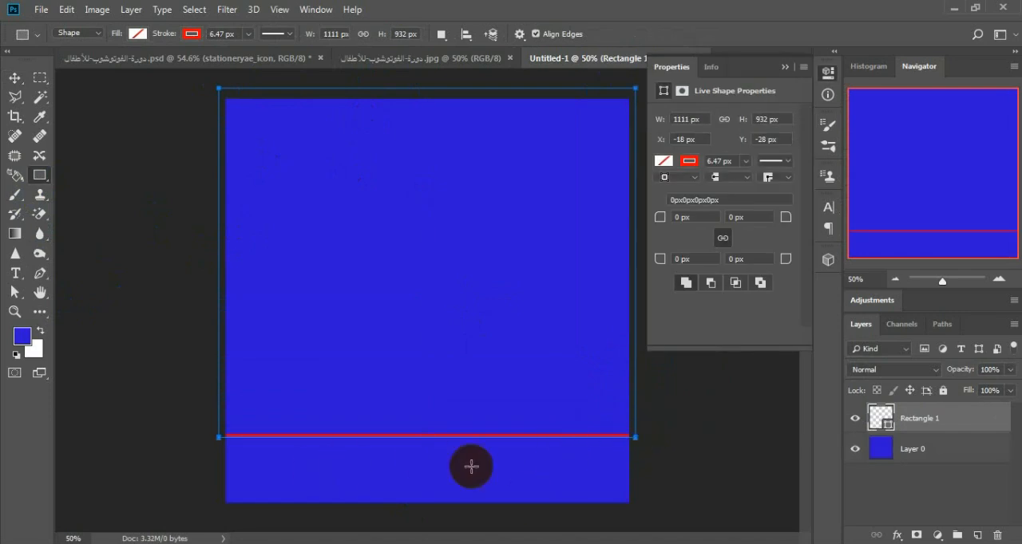
Step: Remove the rectangle's stroke, give it a white fill and rasterize its layer
{"action": "left_click", "coordinate": [688, 160]}
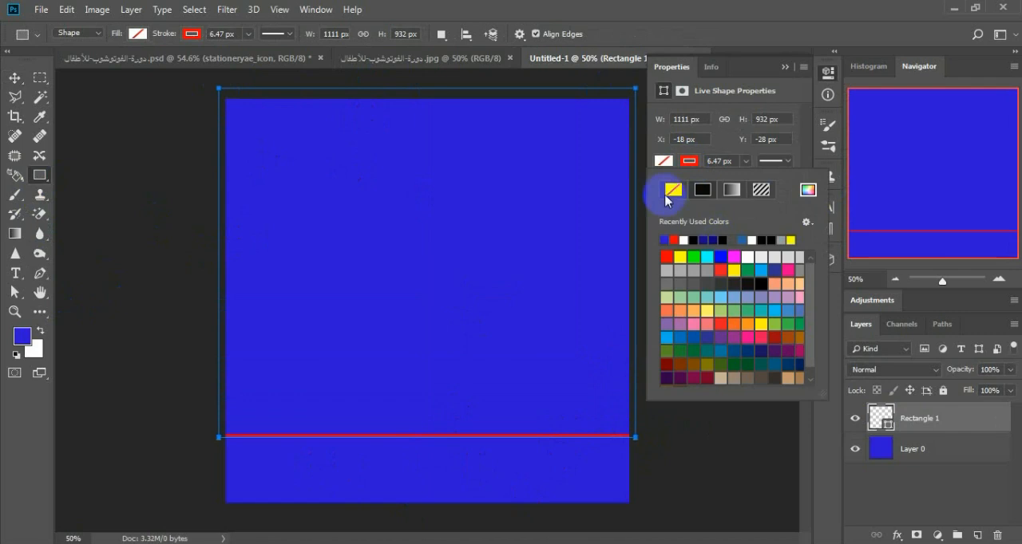
{"action": "left_click", "coordinate": [672, 190]}
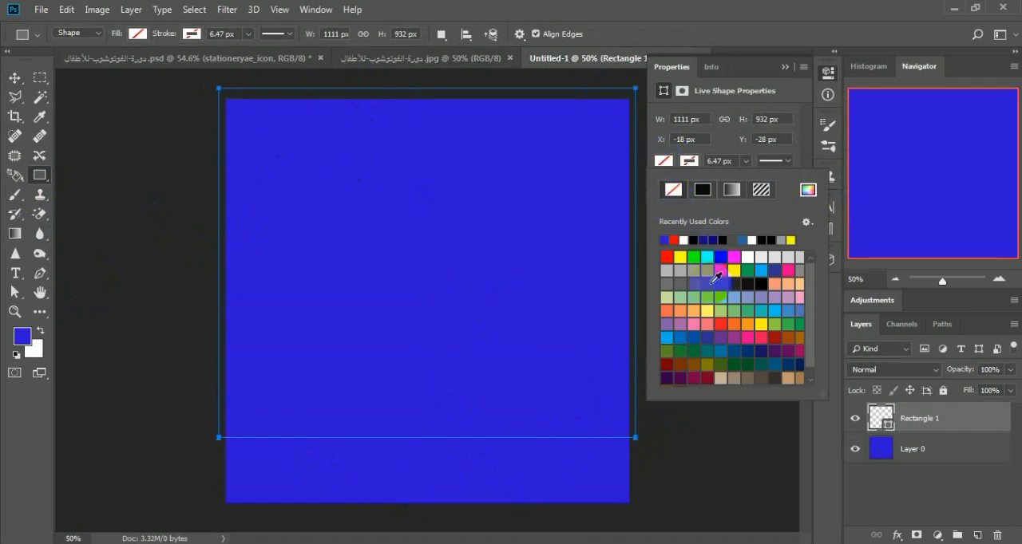
{"action": "left_click", "coordinate": [684, 239]}
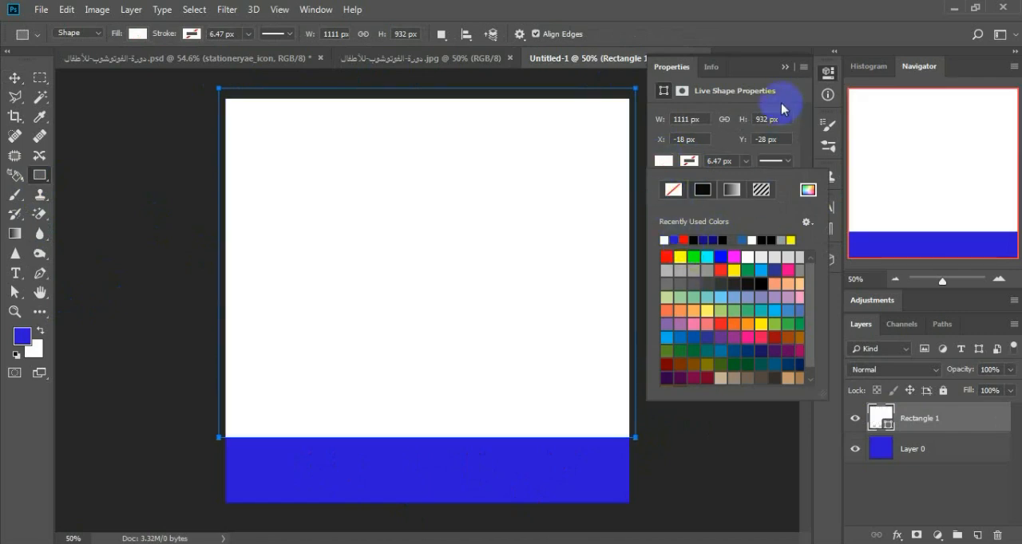
{"action": "left_click", "coordinate": [785, 67]}
{"action": "right_click", "coordinate": [921, 418]}
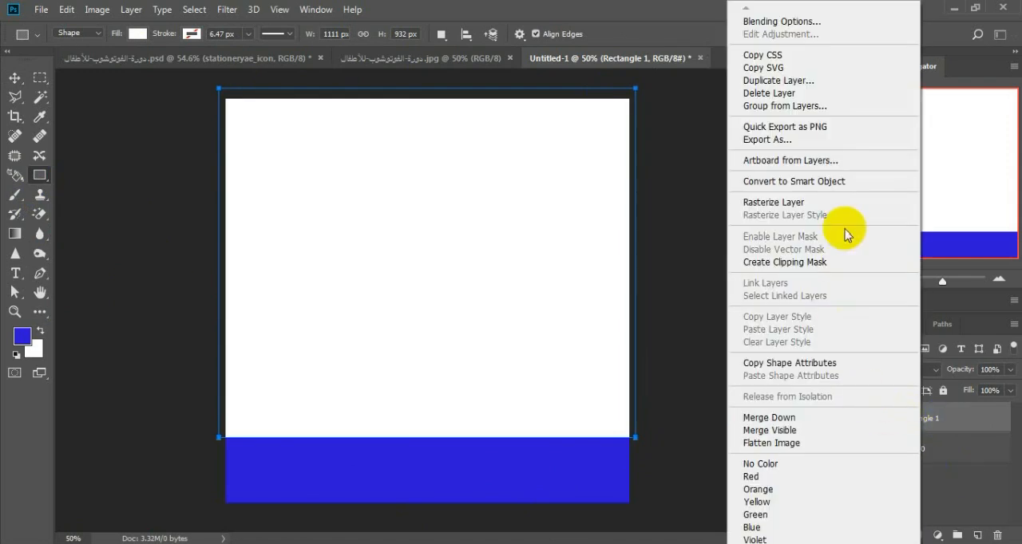
{"action": "left_click", "coordinate": [779, 205]}
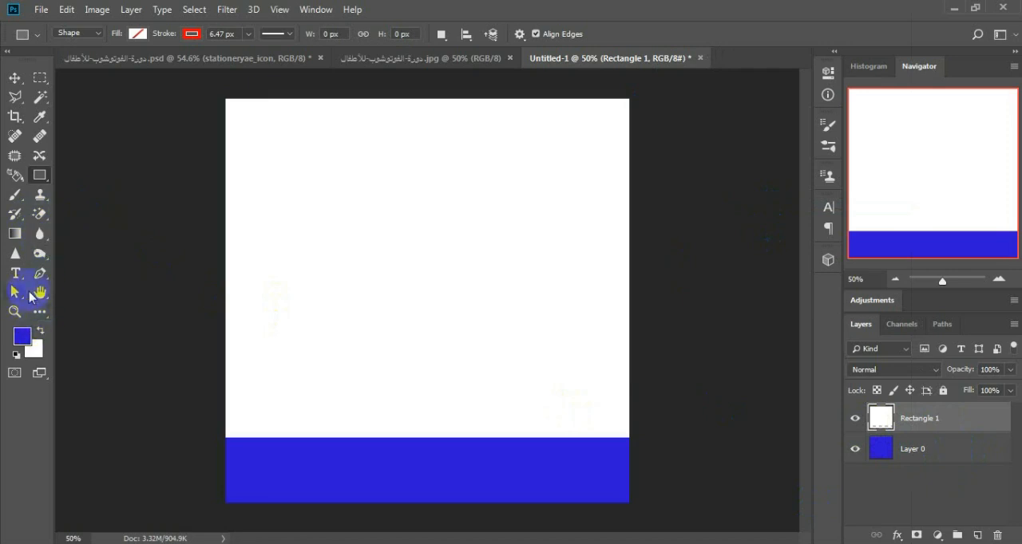
Step: Draw a Pen path from above the canvas's upper-left corner to the blue strip, bowed outward along the white area's left side
{"action": "left_click", "coordinate": [40, 273]}
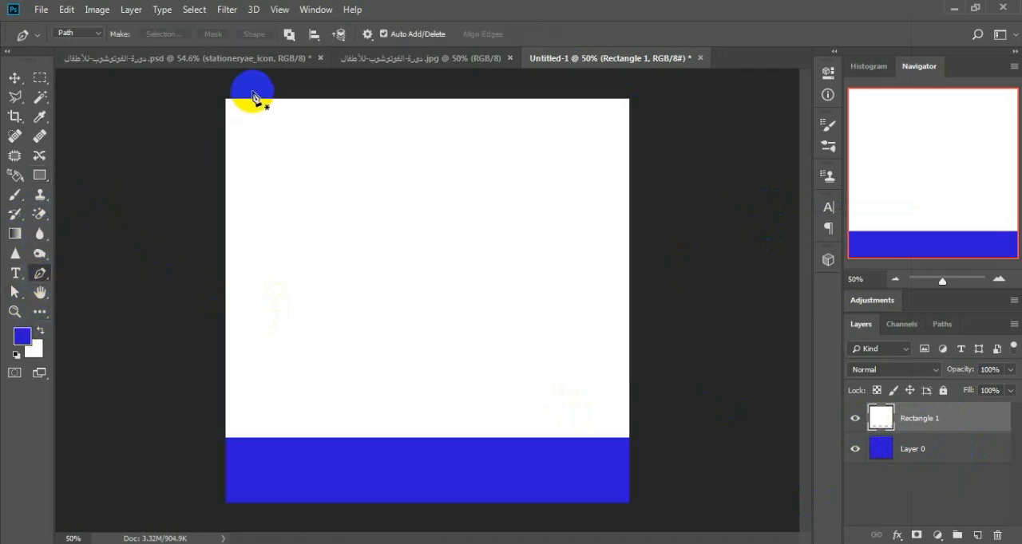
{"action": "left_click", "coordinate": [254, 91]}
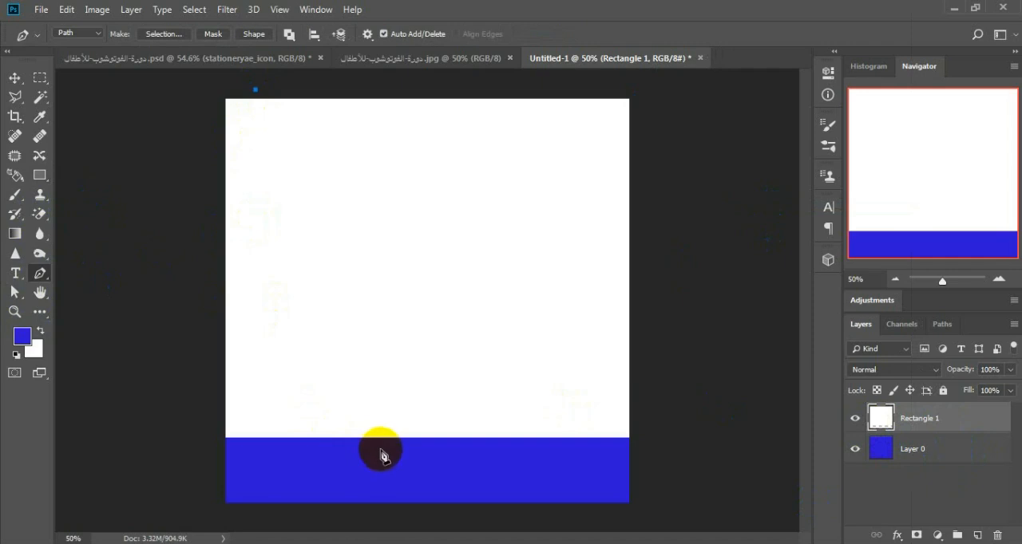
{"action": "left_click", "coordinate": [380, 445]}
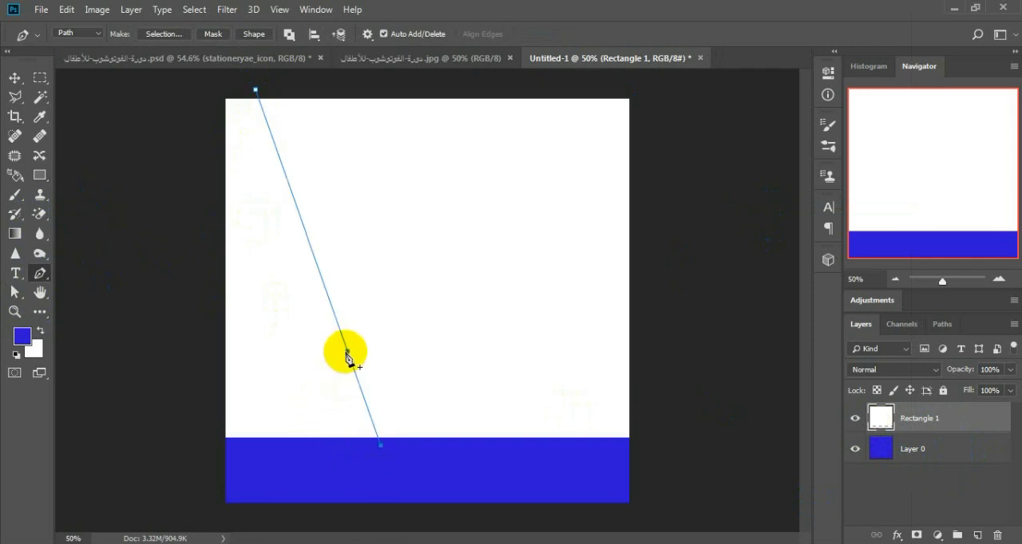
{"action": "left_click_drag", "start_coordinate": [348, 361], "coordinate": [272, 376]}
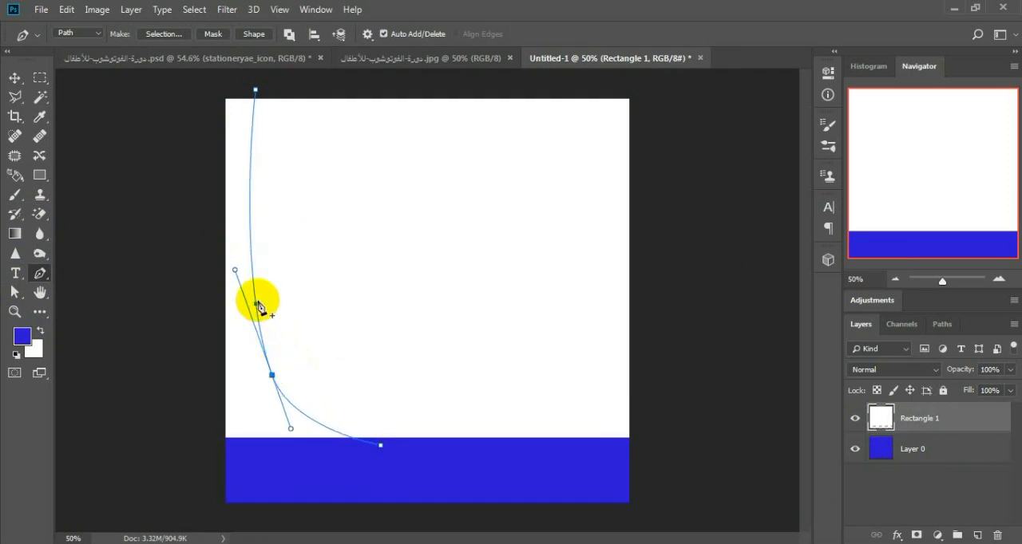
{"action": "left_click", "coordinate": [319, 423]}
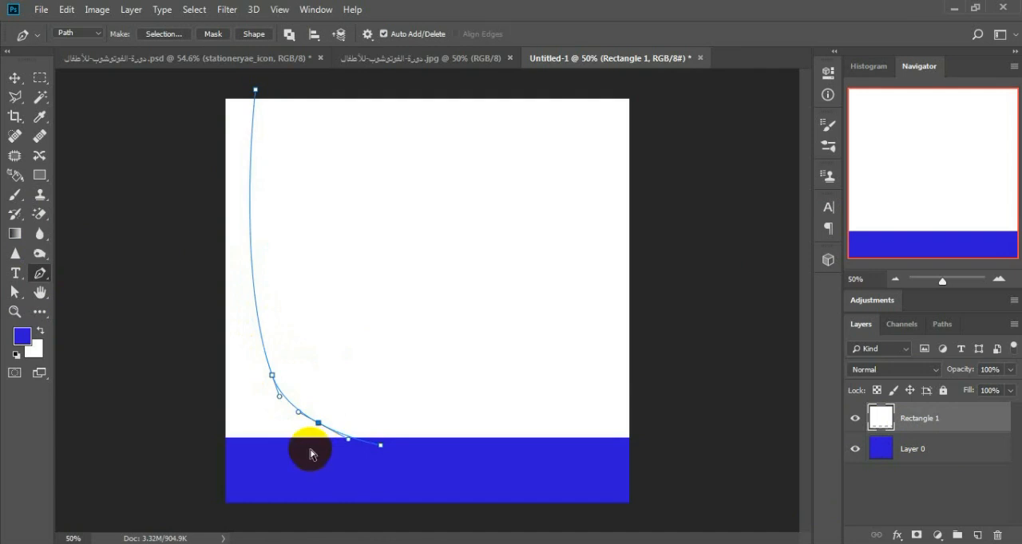
{"action": "key", "text": "ctrl+z"}
{"action": "left_click_drag", "start_coordinate": [290, 432], "coordinate": [303, 449]}
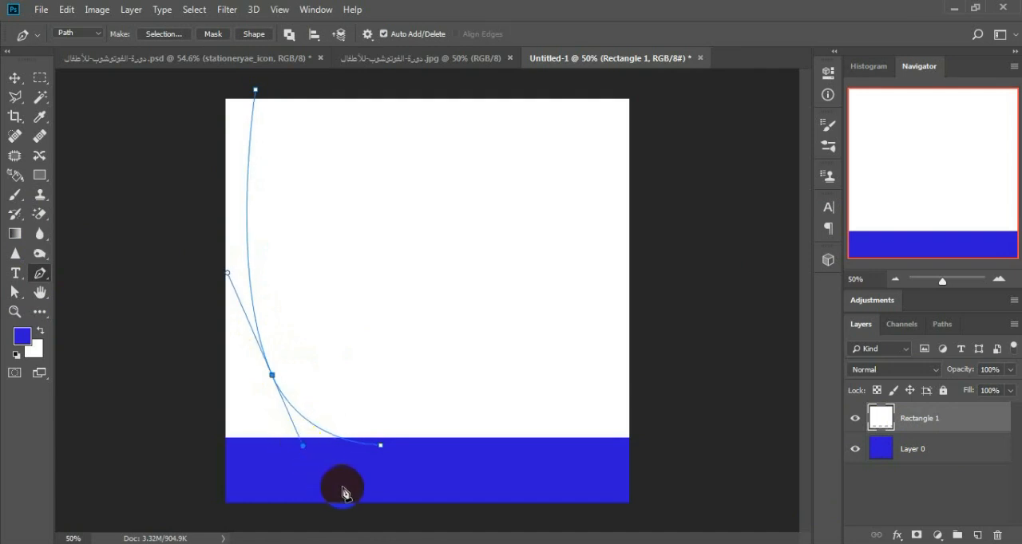
Step: Close the curved path by routing straight segments through the blue strip and outside the canvas's left edge back to its start
{"action": "left_click", "coordinate": [321, 477]}
{"action": "left_click", "coordinate": [199, 475]}
{"action": "left_click", "coordinate": [168, 349]}
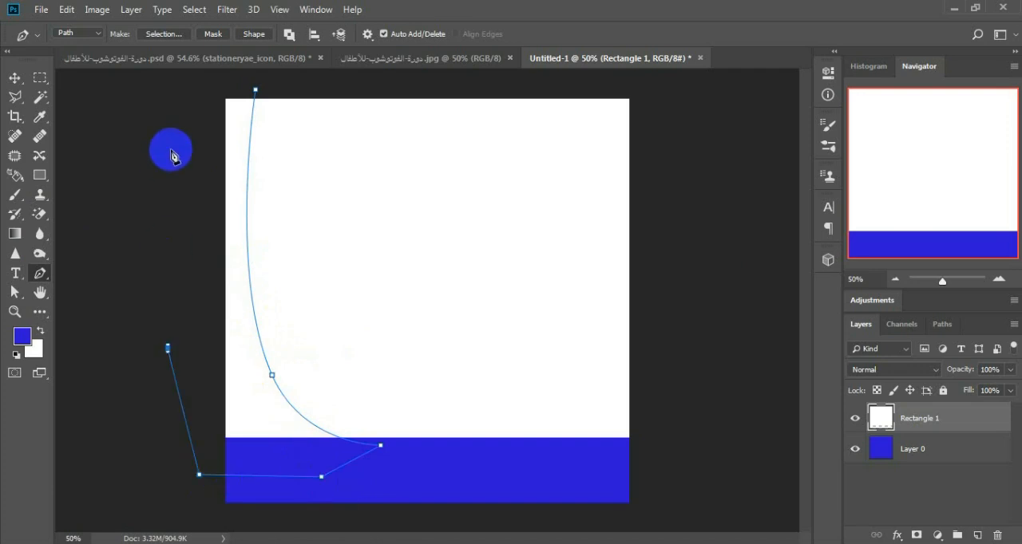
{"action": "left_click", "coordinate": [165, 159]}
{"action": "left_click", "coordinate": [208, 81]}
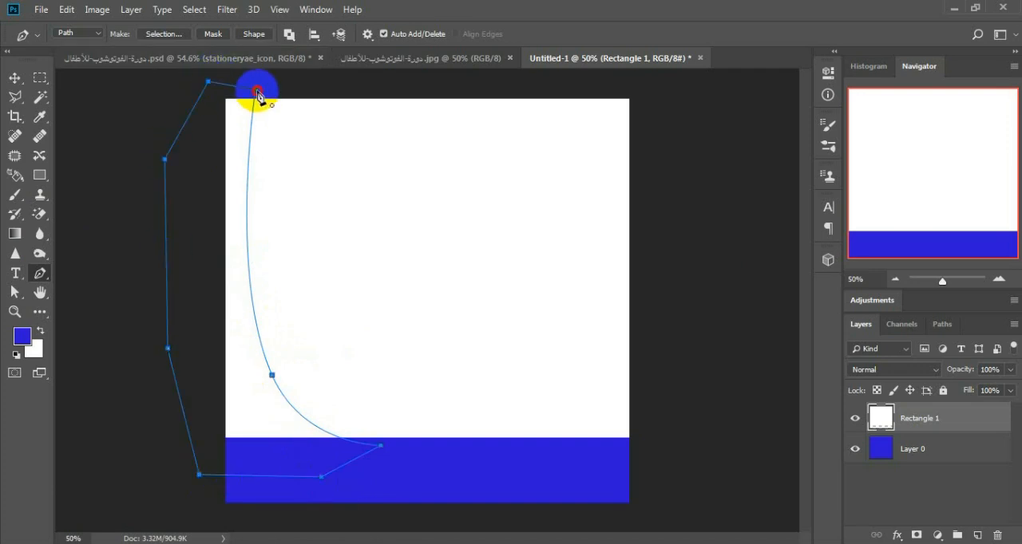
Step: Turn the closed path into a selection, delete the white area inside it and deselect
{"action": "right_click", "coordinate": [230, 238]}
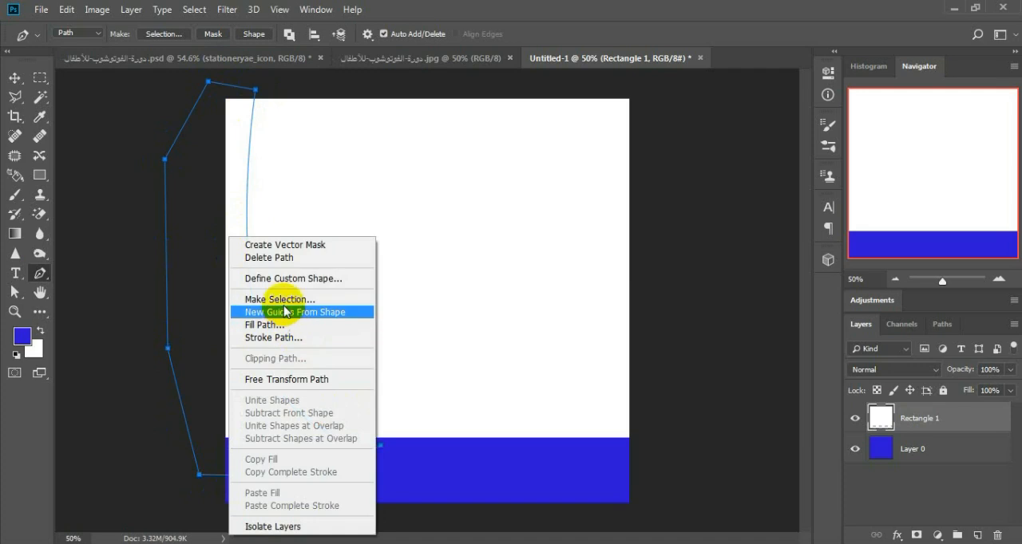
{"action": "left_click", "coordinate": [285, 299]}
{"action": "left_click", "coordinate": [588, 132]}
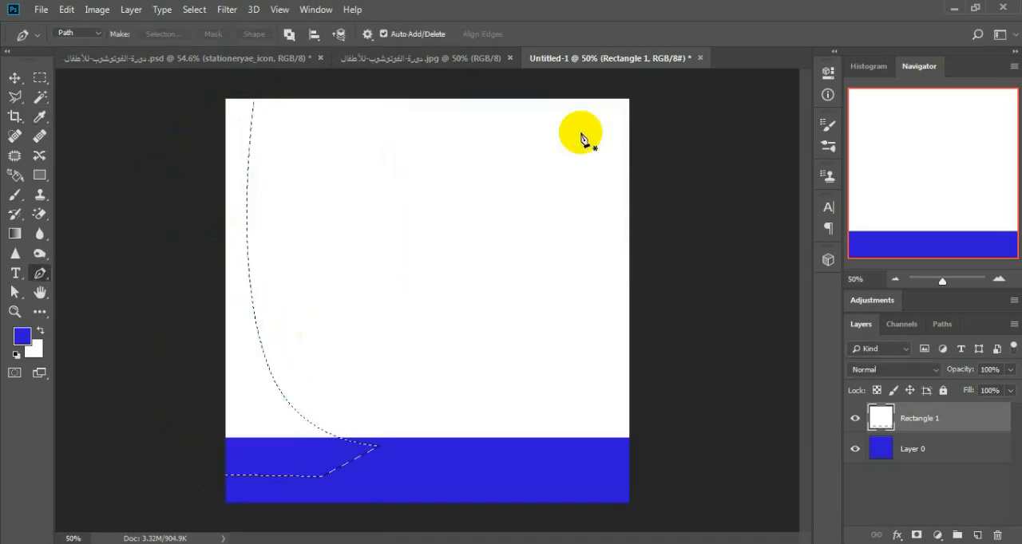
{"action": "key", "text": "Delete"}
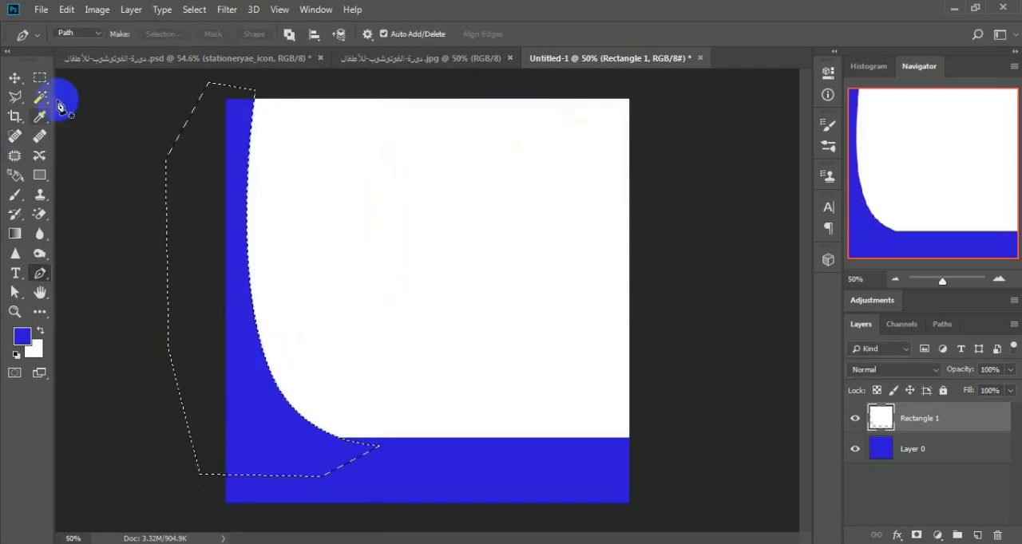
{"action": "left_click", "coordinate": [40, 78]}
{"action": "key", "text": "ctrl+d"}
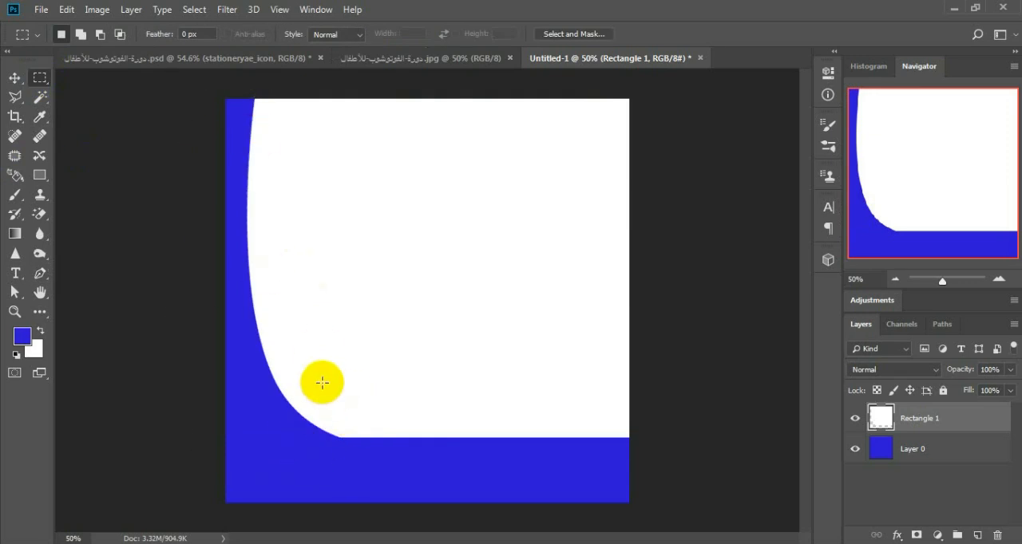
Step: Draw a Pen path from above the canvas's upper-left area down into the white page, bowed parallel to its curved left edge
{"action": "left_click", "coordinate": [38, 273]}
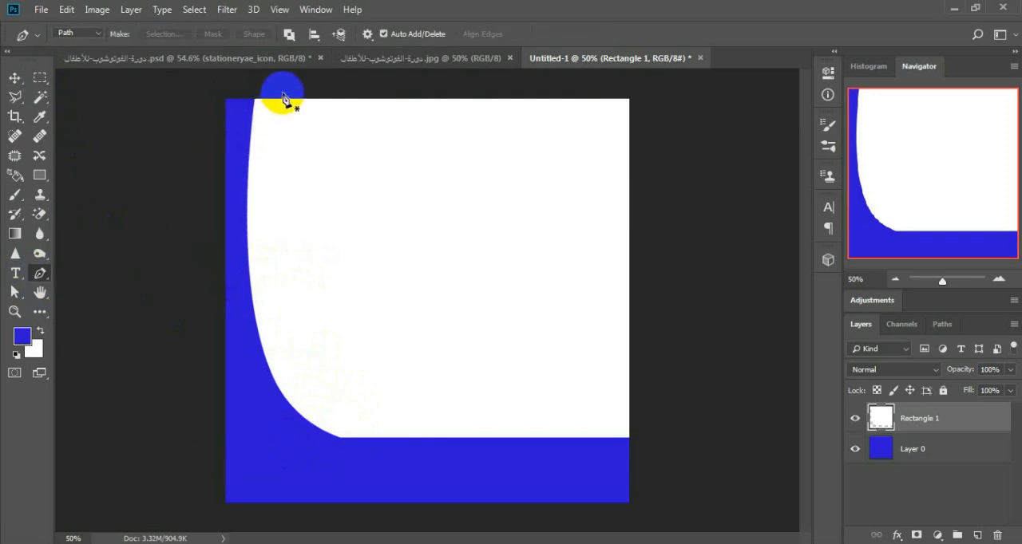
{"action": "left_click", "coordinate": [275, 94]}
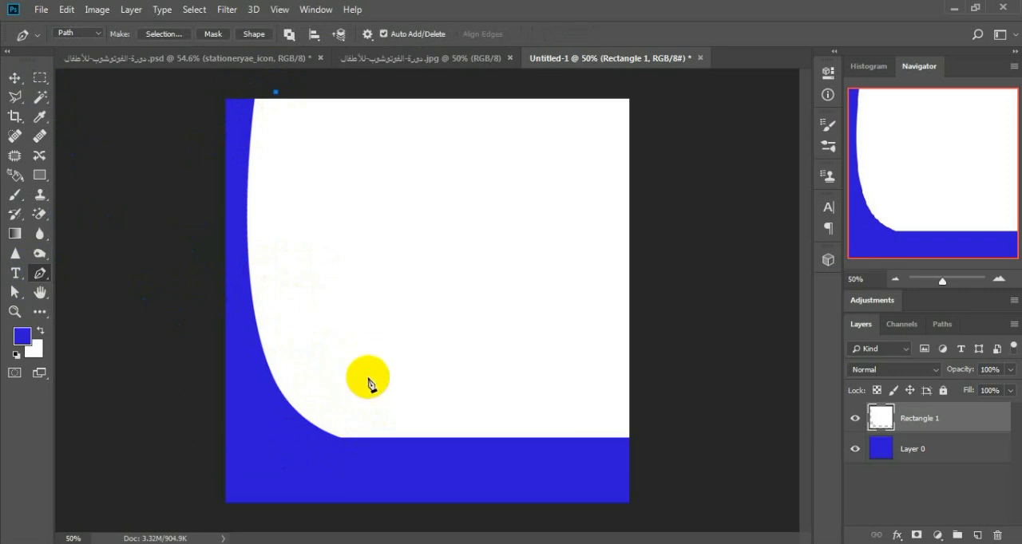
{"action": "left_click", "coordinate": [373, 360]}
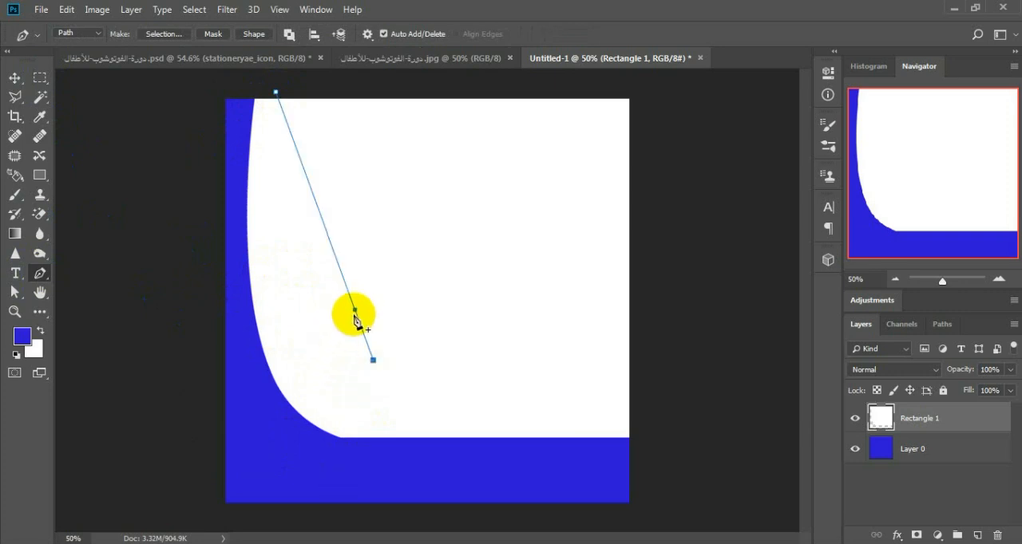
{"action": "left_click_drag", "start_coordinate": [355, 317], "coordinate": [315, 363]}
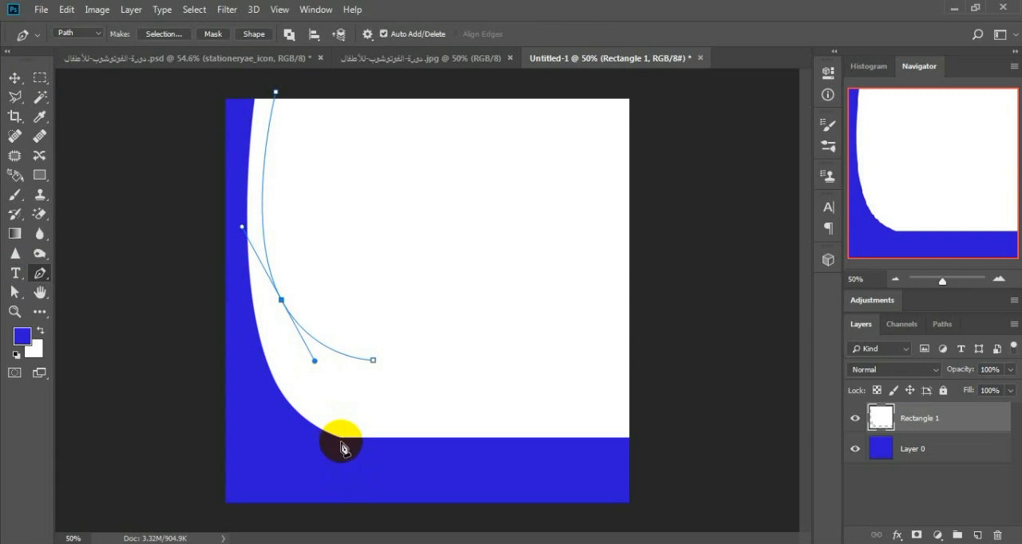
Step: Continue the path from its inner tip to the white page's lower-left corner, curving the segment inward to form a page-curl shape
{"action": "left_click", "coordinate": [341, 439]}
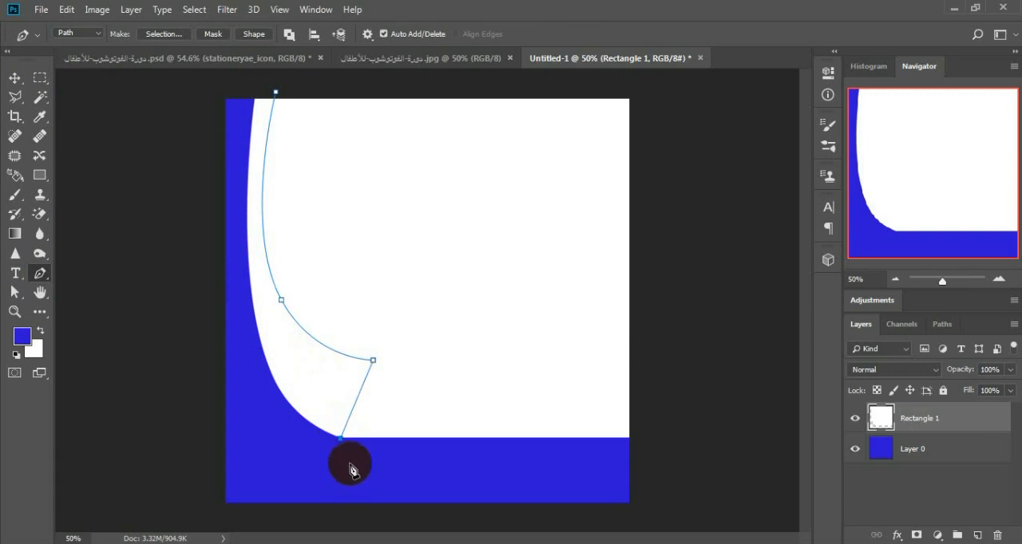
{"action": "left_click", "coordinate": [357, 399]}
{"action": "left_click_drag", "start_coordinate": [357, 402], "coordinate": [302, 420]}
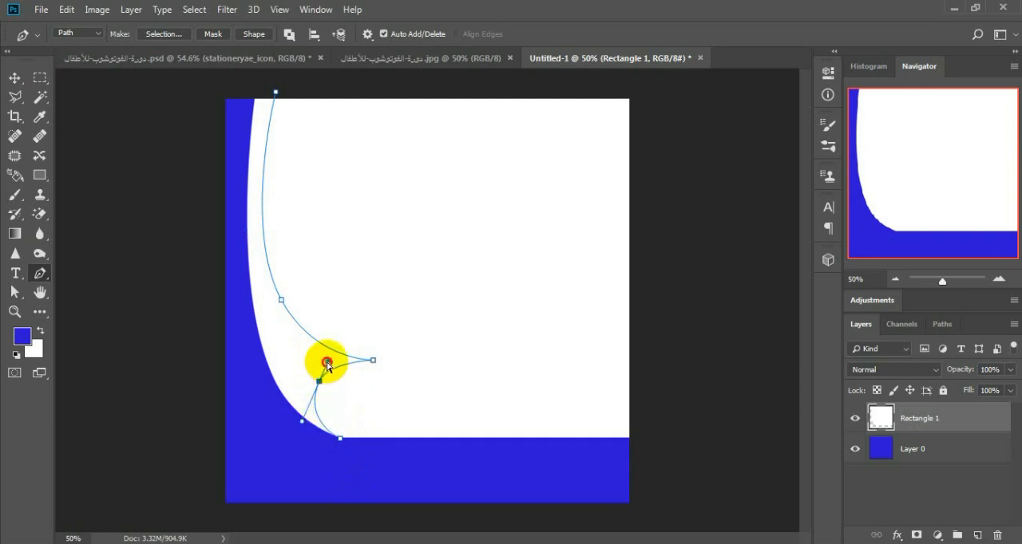
{"action": "mouse_move", "coordinate": [327, 365]}
{"action": "left_mouse_down"}
{"action": "mouse_move", "coordinate": [336, 343]}
{"action": "mouse_move", "coordinate": [316, 388]}
{"action": "mouse_move", "coordinate": [324, 360]}
{"action": "left_mouse_up"}
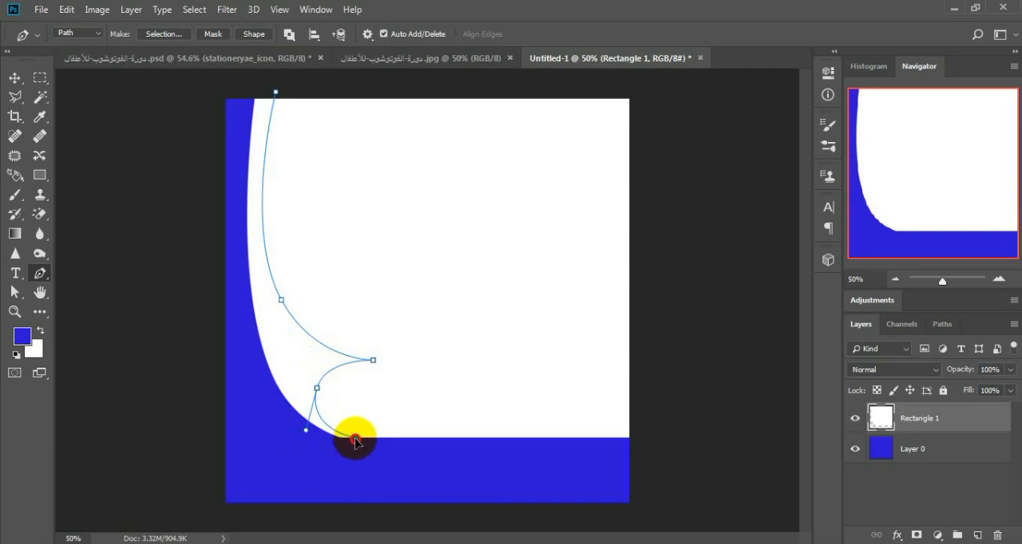
Step: Close the path through the blue strip and outside the canvas's left edge, and convert it into a new selection with 0.5 px feather
{"action": "mouse_move", "coordinate": [357, 440]}
{"action": "left_mouse_down"}
{"action": "mouse_move", "coordinate": [330, 463]}
{"action": "mouse_move", "coordinate": [243, 407]}
{"action": "left_mouse_up"}
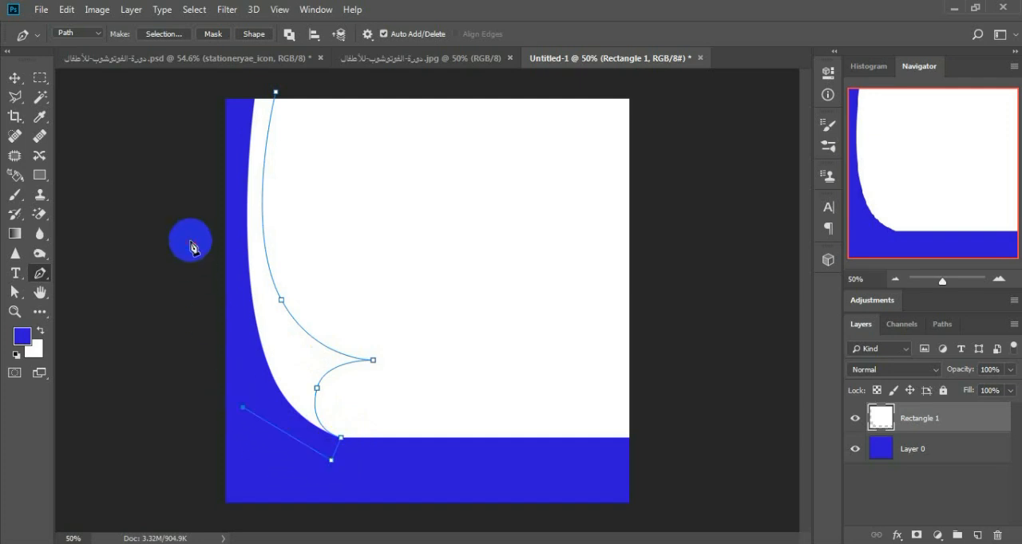
{"action": "left_click_drag", "start_coordinate": [198, 159], "coordinate": [204, 91]}
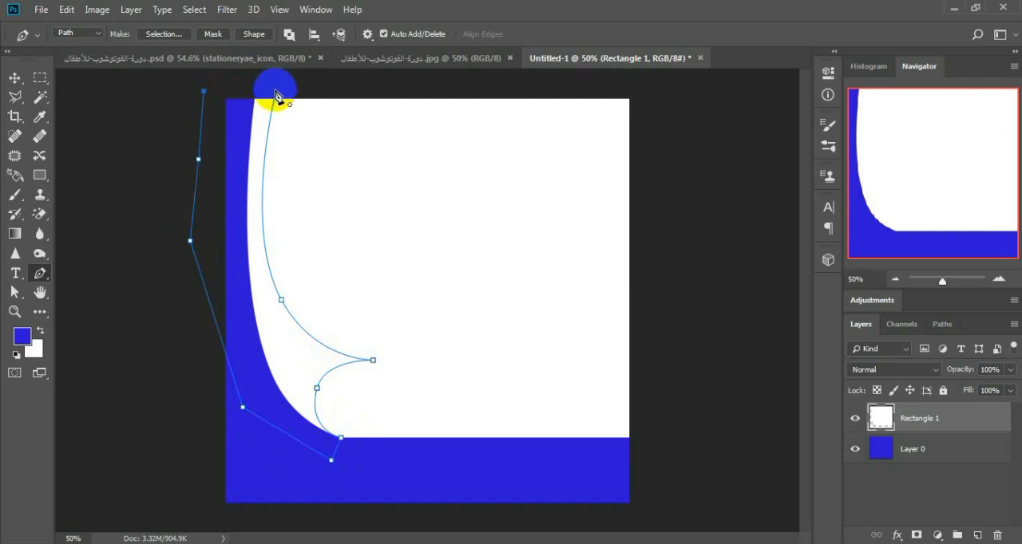
{"action": "left_click", "coordinate": [275, 96]}
{"action": "right_click", "coordinate": [281, 340]}
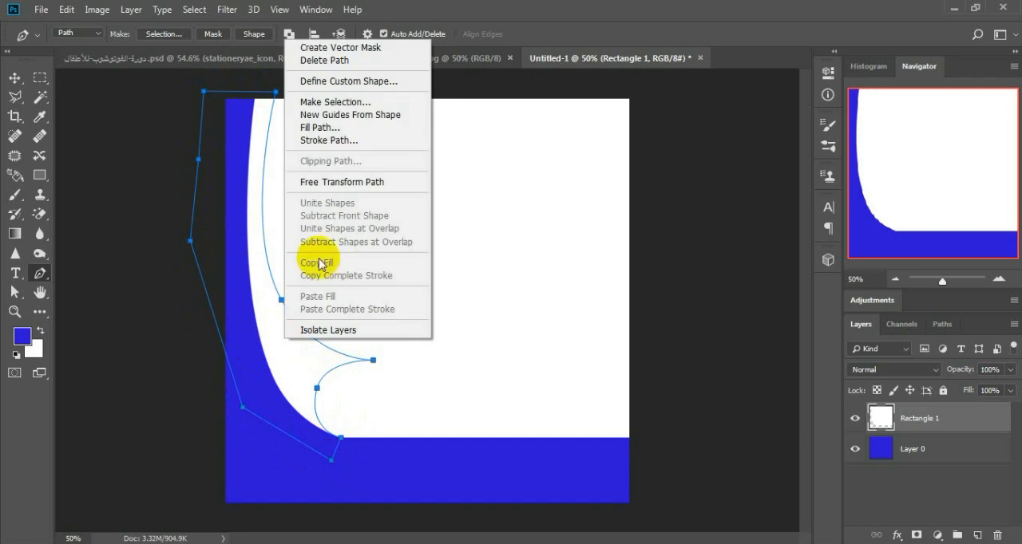
{"action": "left_click", "coordinate": [322, 103]}
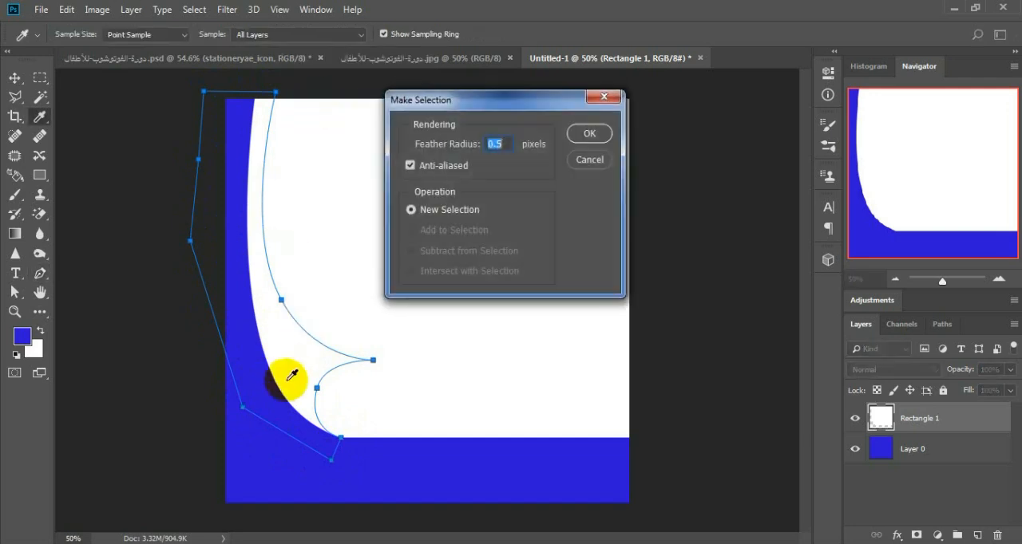
{"action": "left_click", "coordinate": [587, 134]}
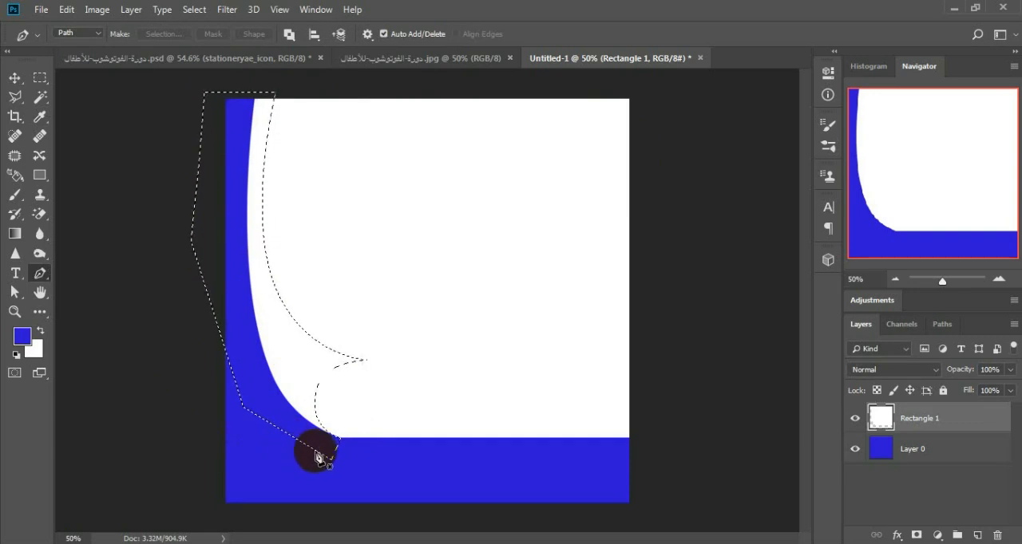
Step: Copy the selected curl-shaped part of the white page to a new layer with Layer Via Copy
{"action": "right_click", "coordinate": [286, 366]}
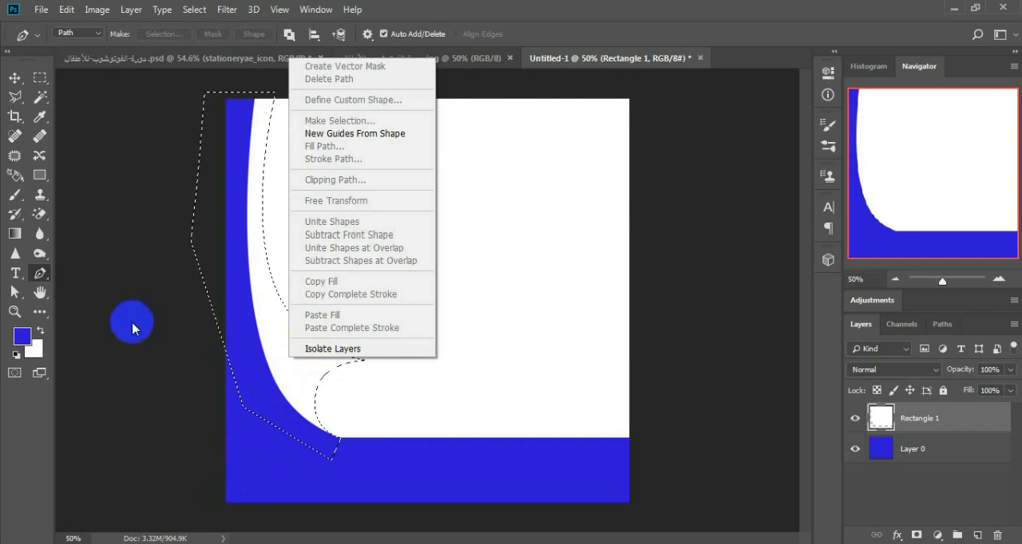
{"action": "left_click", "coordinate": [46, 281]}
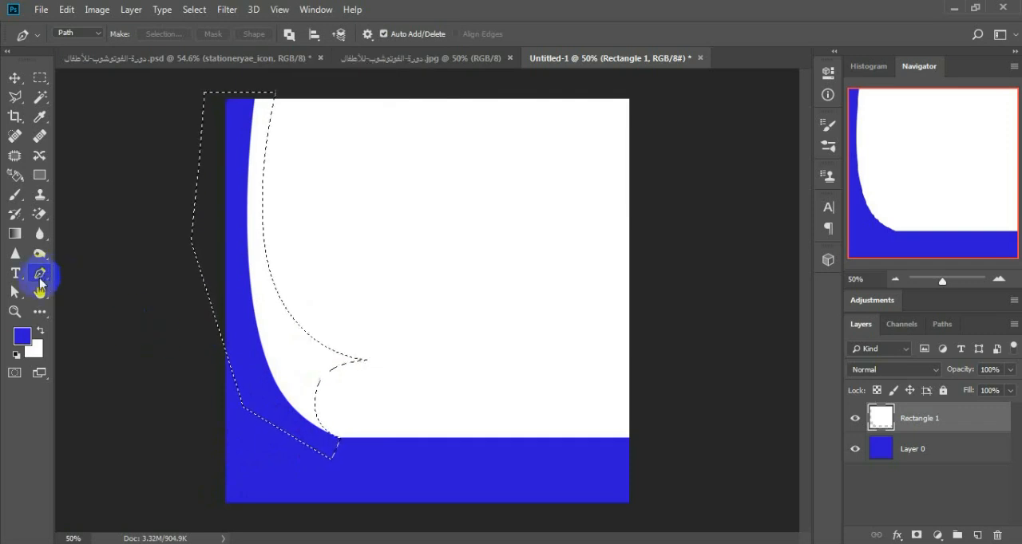
{"action": "left_click", "coordinate": [41, 81]}
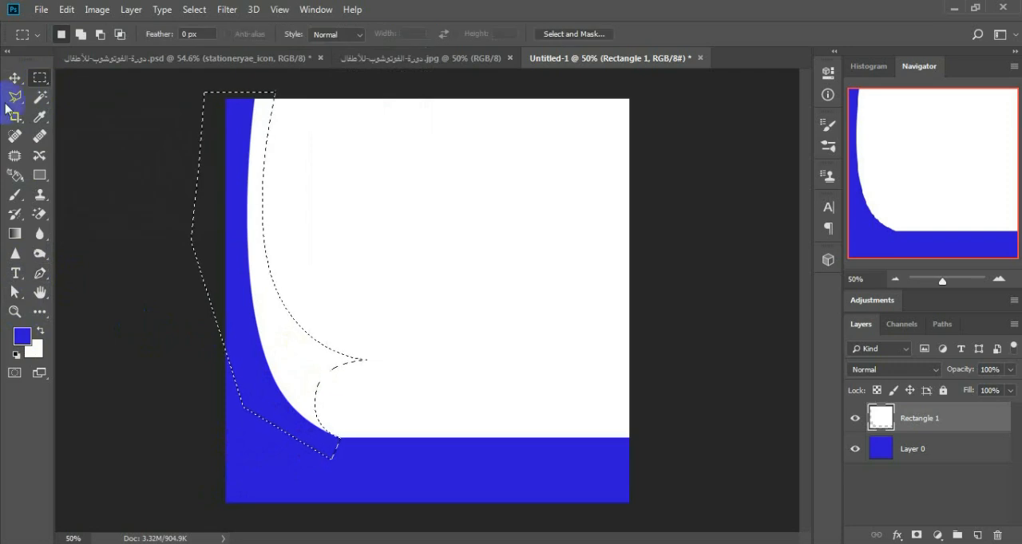
{"action": "left_click", "coordinate": [16, 100]}
{"action": "left_click", "coordinate": [38, 81]}
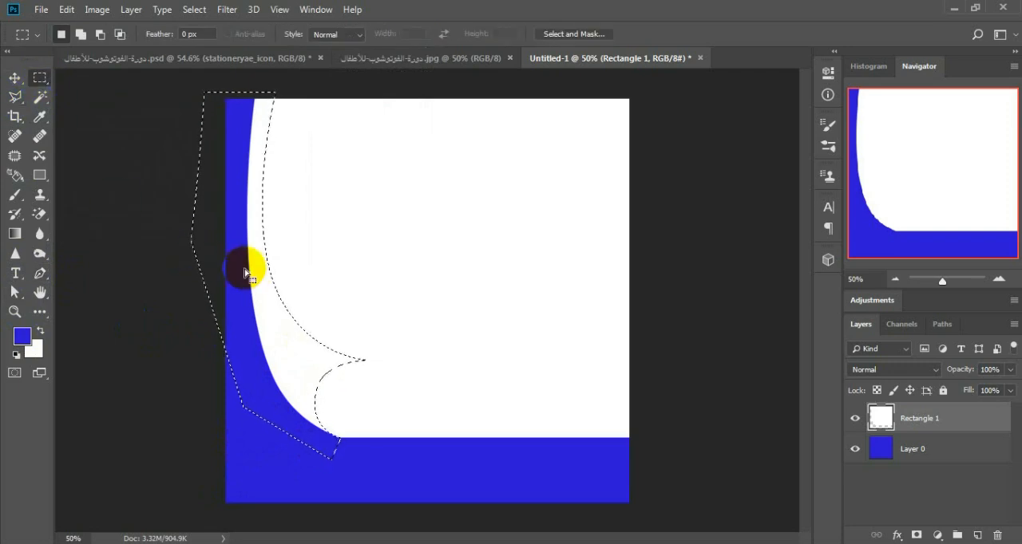
{"action": "right_click", "coordinate": [248, 270]}
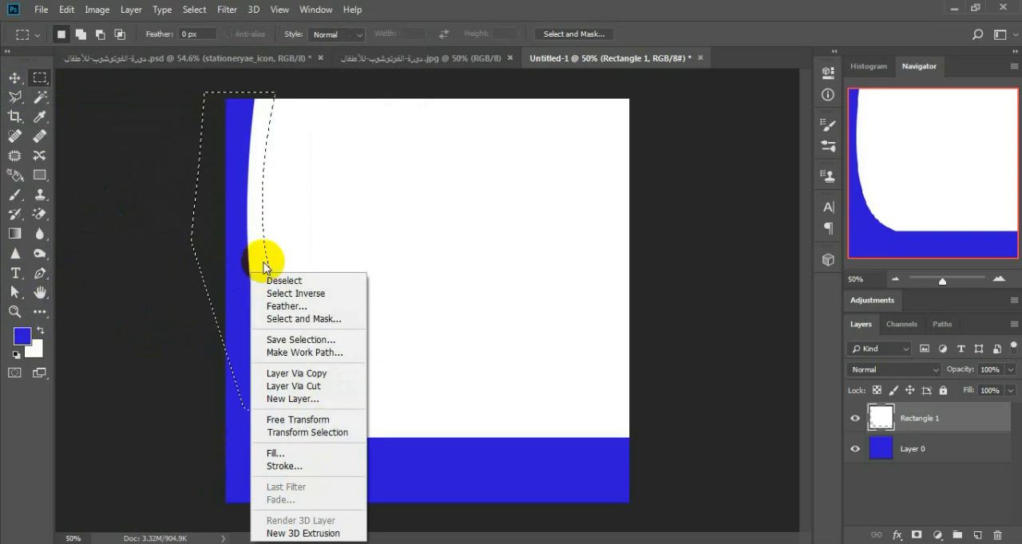
{"action": "left_click", "coordinate": [315, 375]}
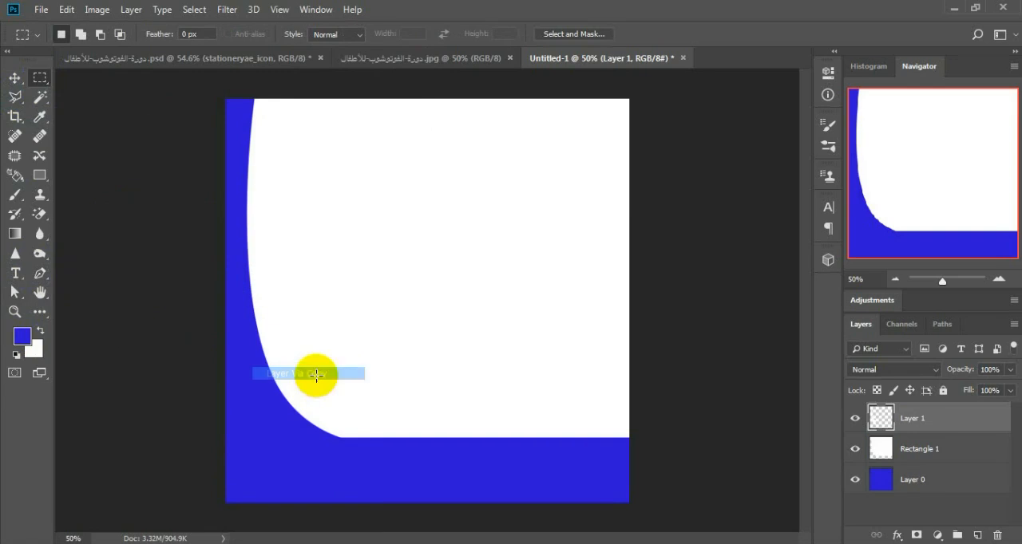
Step: Isolate the copied curl layer to examine its shape, and turn the Layer 0 and Rectangle 1 layers back on
{"action": "left_click", "coordinate": [858, 421], "text": "alt"}
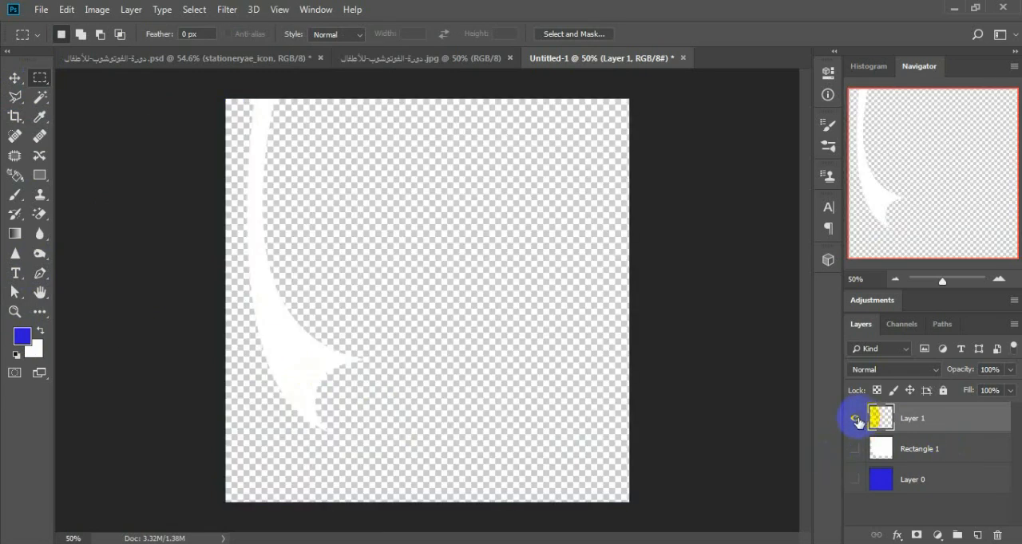
{"action": "left_click", "coordinate": [859, 480]}
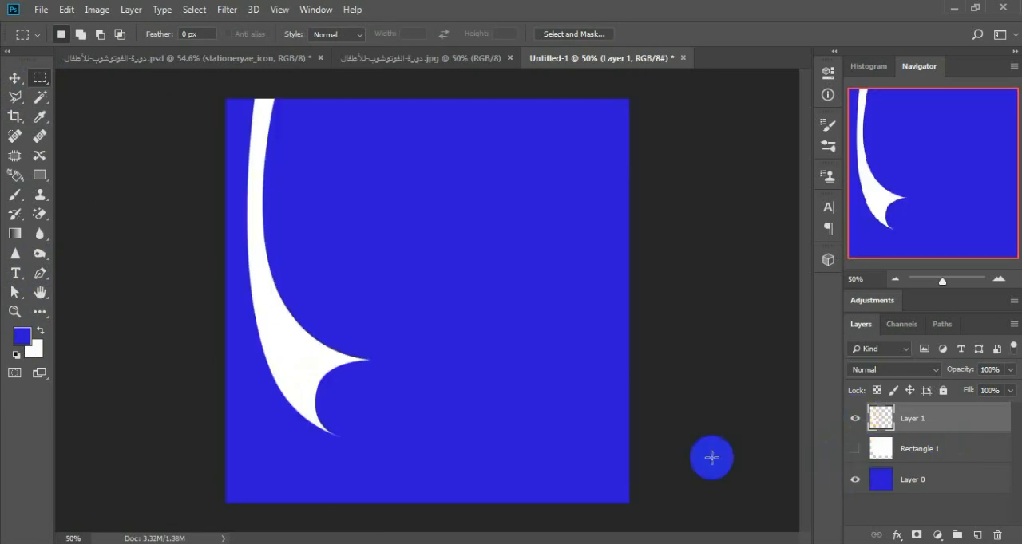
{"action": "left_click", "coordinate": [856, 450]}
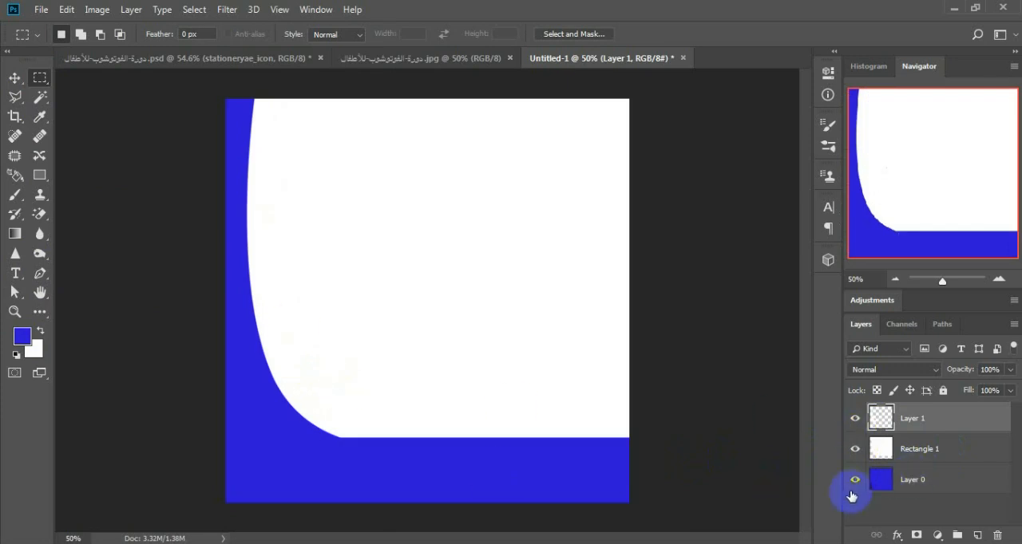
Step: Add a new empty layer directly above Rectangle 1, beneath the copied curl layer
{"action": "left_click", "coordinate": [916, 452]}
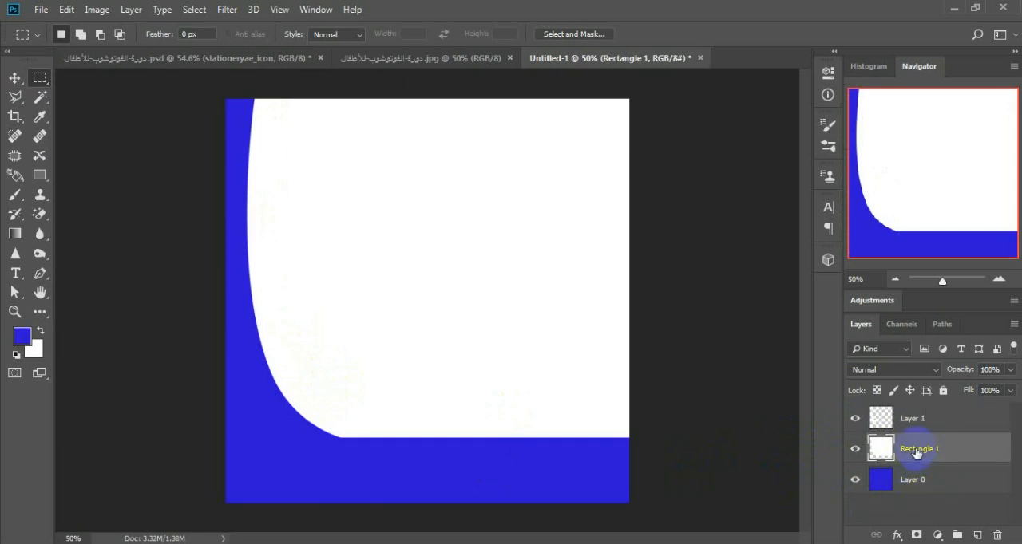
{"action": "left_click", "coordinate": [911, 421]}
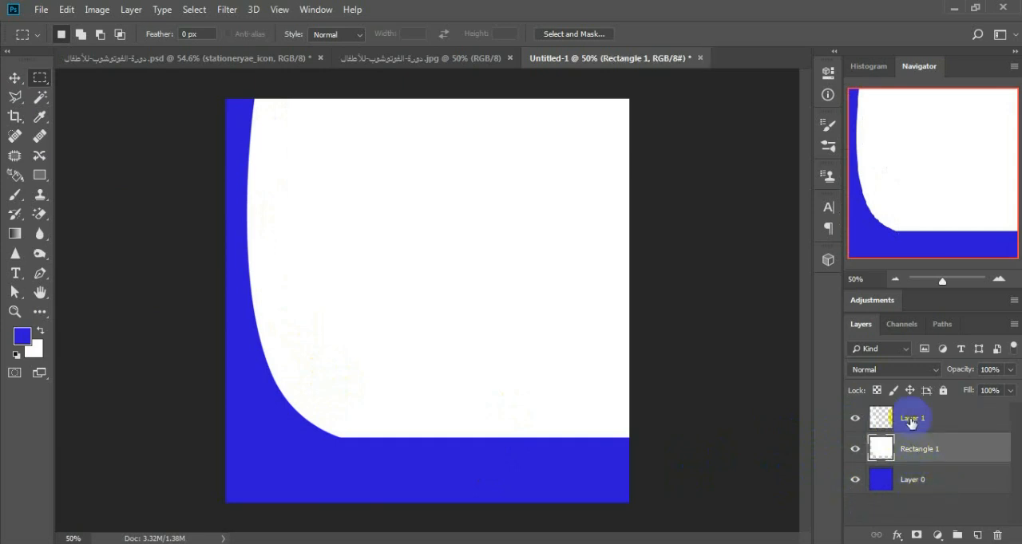
{"action": "left_click", "coordinate": [977, 535]}
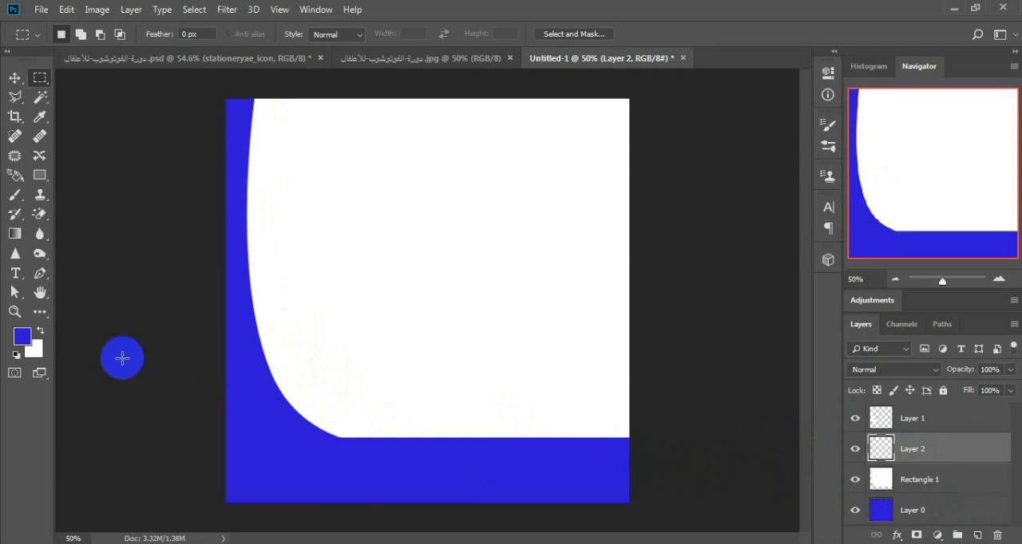
Step: Choose the Brush tool and set the foreground color to black (000000)
{"action": "left_click", "coordinate": [16, 199]}
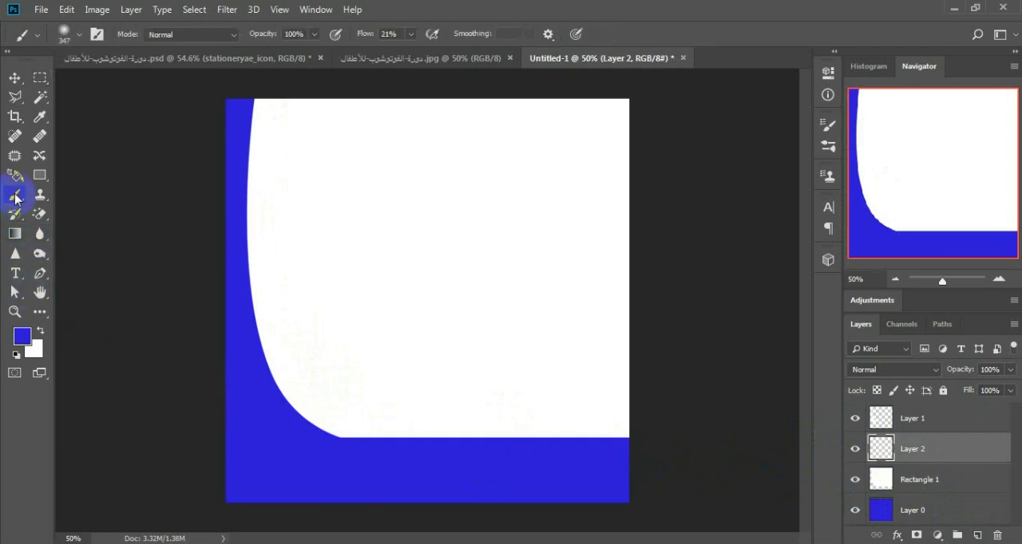
{"action": "right_click", "coordinate": [16, 200]}
{"action": "left_click", "coordinate": [64, 194]}
{"action": "left_click", "coordinate": [18, 354]}
{"action": "left_click", "coordinate": [21, 337]}
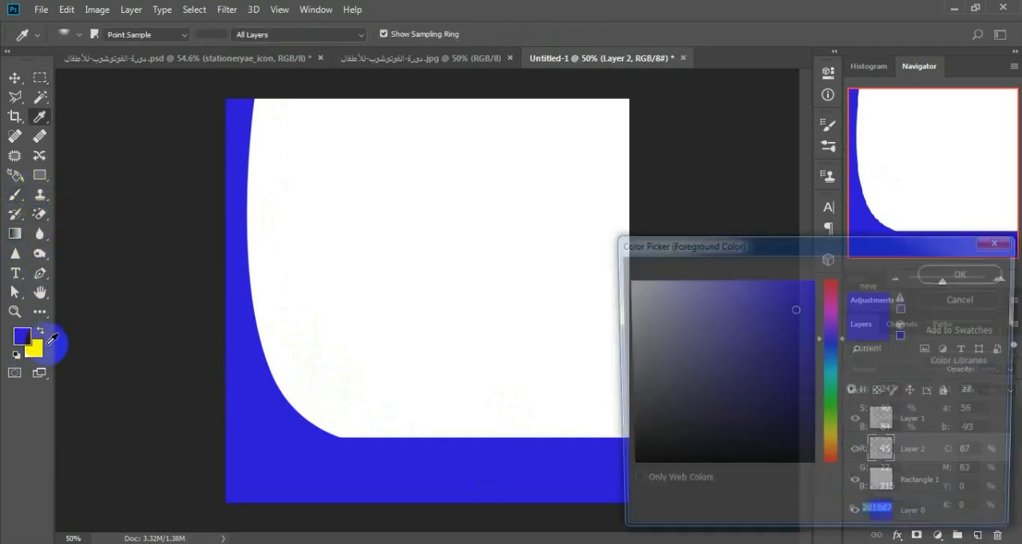
{"action": "left_click_drag", "start_coordinate": [754, 404], "coordinate": [918, 518]}
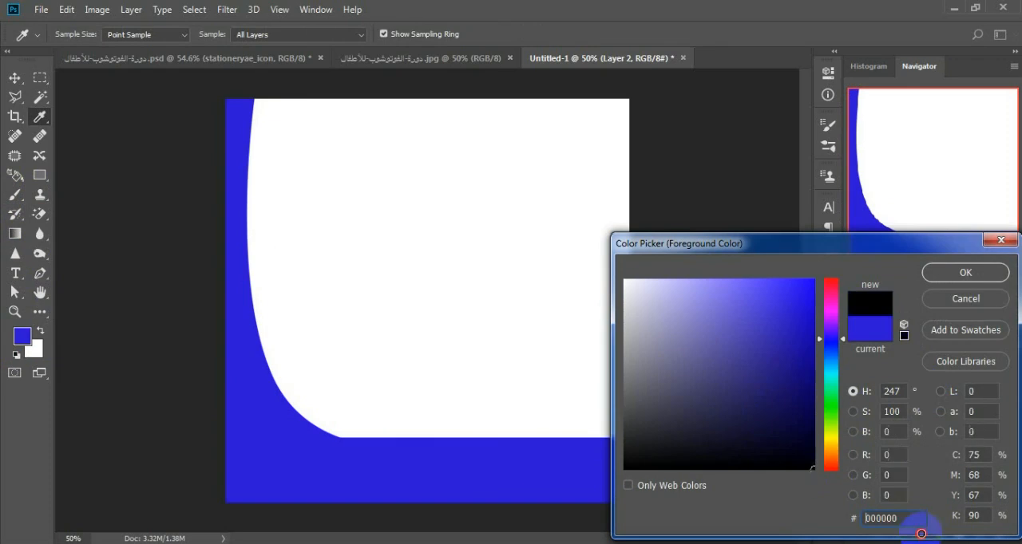
{"action": "left_click", "coordinate": [965, 272]}
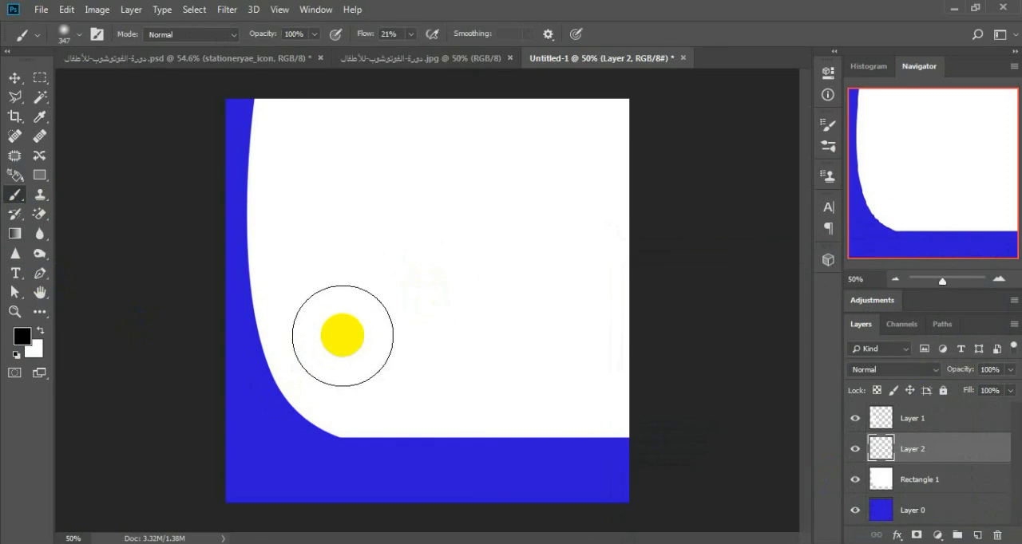
Step: Load the Rectangle 1 layer's outline as a selection and size the soft brush to 343 px
{"action": "mouse_move", "coordinate": [347, 331]}
{"action": "left_mouse_down"}
{"action": "mouse_move", "coordinate": [342, 342]}
{"action": "mouse_move", "coordinate": [391, 341]}
{"action": "mouse_move", "coordinate": [333, 341]}
{"action": "mouse_move", "coordinate": [361, 342]}
{"action": "mouse_move", "coordinate": [343, 335]}
{"action": "mouse_move", "coordinate": [345, 281]}
{"action": "mouse_move", "coordinate": [343, 391]}
{"action": "mouse_move", "coordinate": [343, 274]}
{"action": "mouse_move", "coordinate": [355, 342]}
{"action": "mouse_move", "coordinate": [365, 342]}
{"action": "mouse_move", "coordinate": [335, 342]}
{"action": "mouse_move", "coordinate": [346, 381]}
{"action": "mouse_move", "coordinate": [346, 343]}
{"action": "left_mouse_up"}
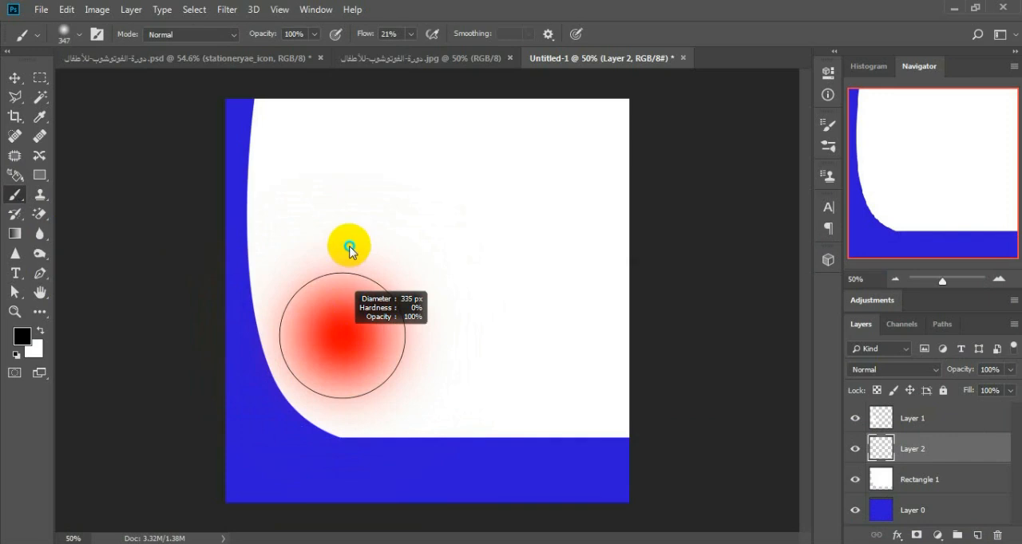
{"action": "left_click_drag", "start_coordinate": [349, 250], "coordinate": [363, 247]}
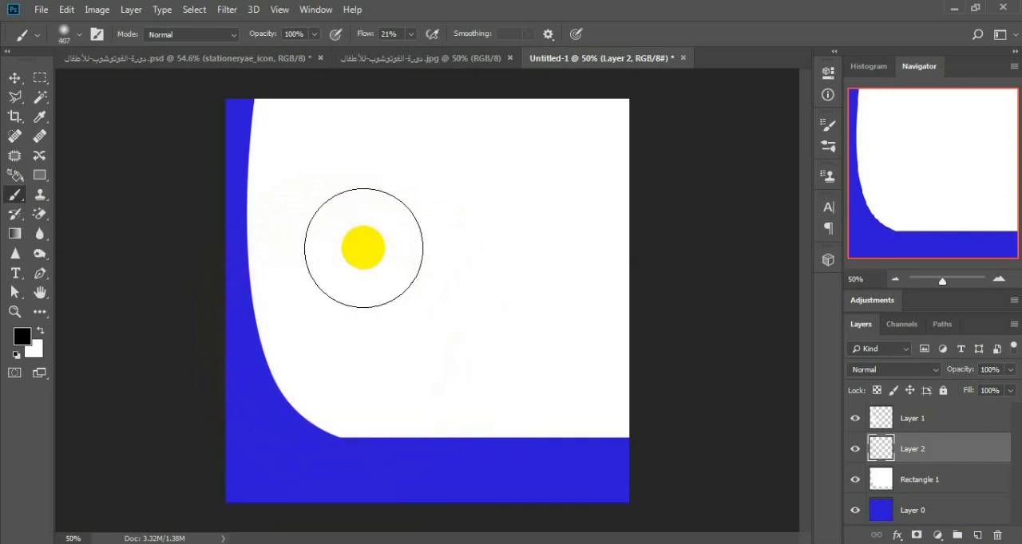
{"action": "left_click", "coordinate": [883, 481], "text": "ctrl"}
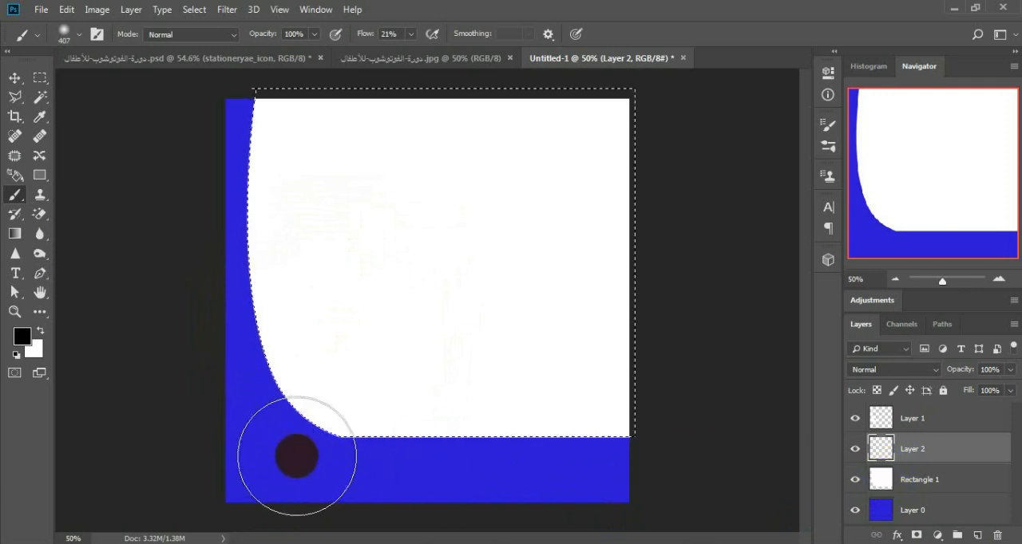
{"action": "key", "text": "bracketleft"}
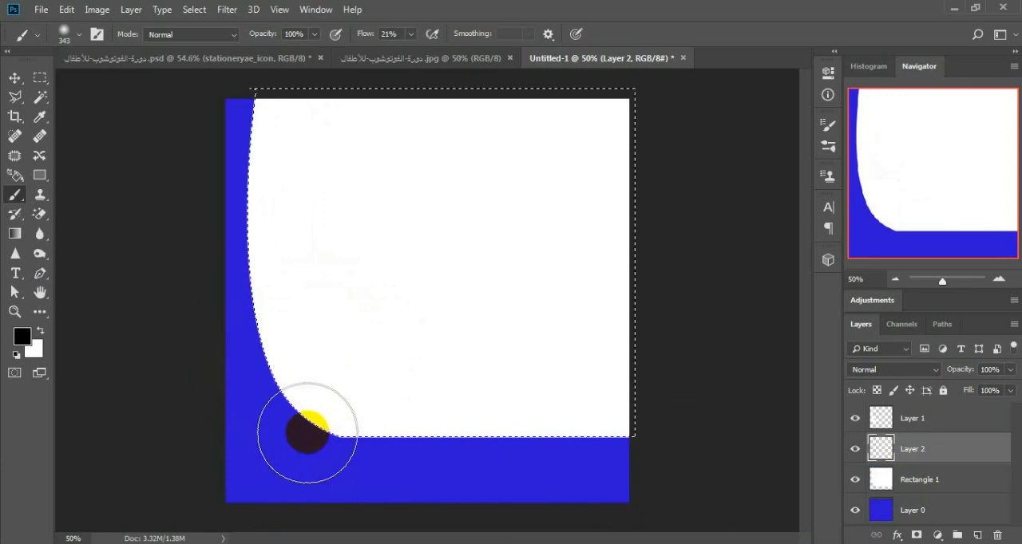
Step: Paint soft black shading on the new layer along the inner edge of the page curl, from its lower corner to the canvas top
{"action": "mouse_move", "coordinate": [311, 431]}
{"action": "left_mouse_down"}
{"action": "mouse_move", "coordinate": [276, 422]}
{"action": "mouse_move", "coordinate": [267, 394]}
{"action": "mouse_move", "coordinate": [281, 364]}
{"action": "mouse_move", "coordinate": [299, 359]}
{"action": "left_mouse_up"}
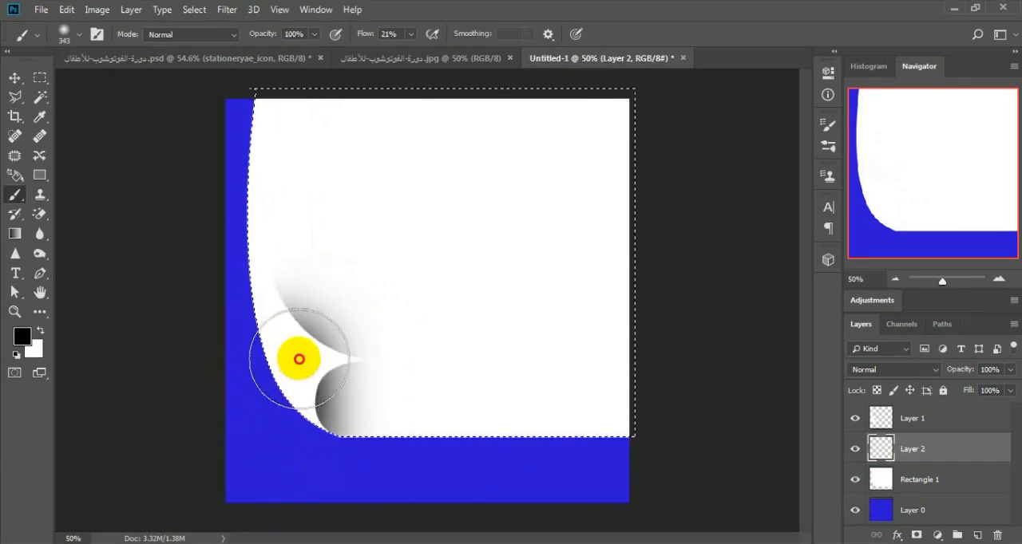
{"action": "left_click_drag", "start_coordinate": [223, 199], "coordinate": [466, 12]}
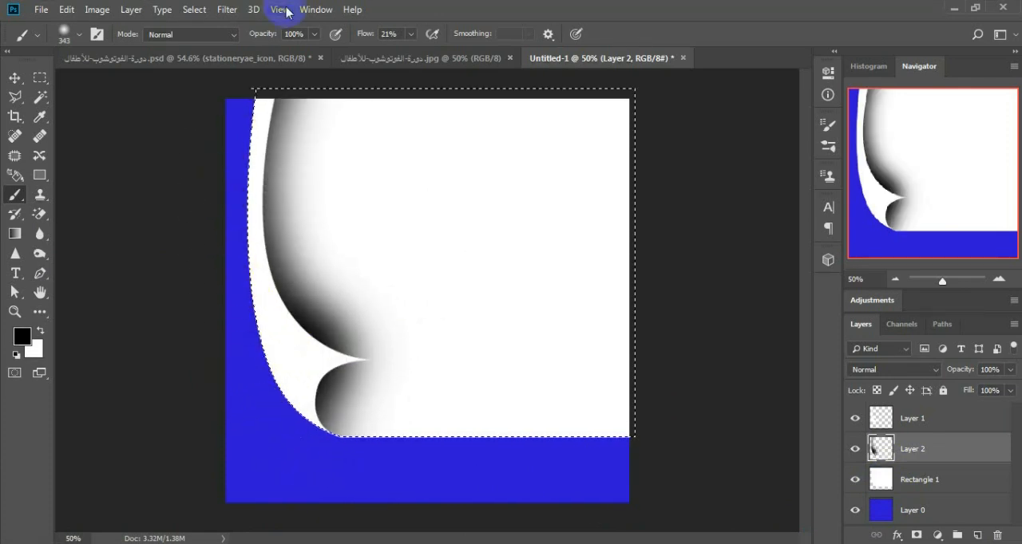
{"action": "left_click_drag", "start_coordinate": [337, 374], "coordinate": [369, 393]}
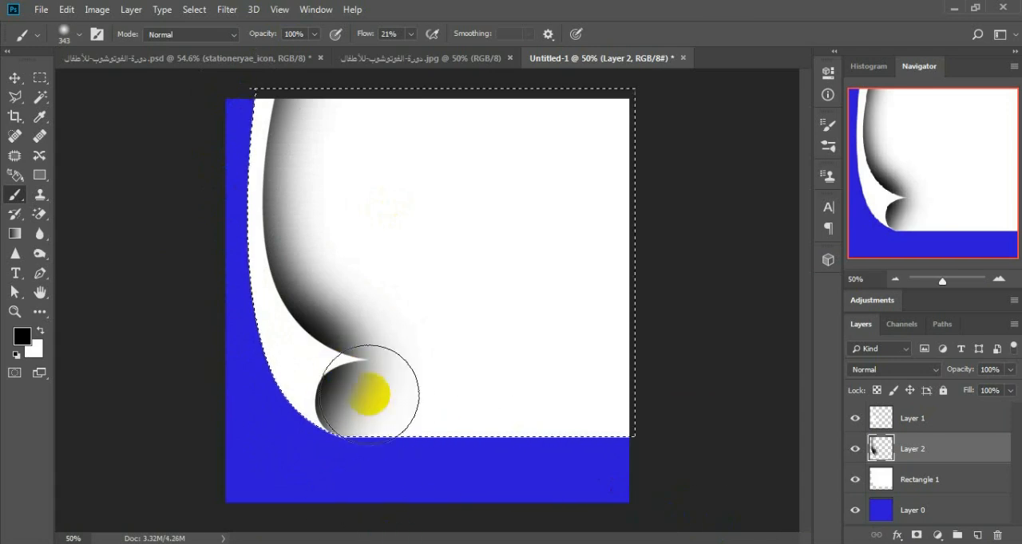
Step: Extend the soft black shading around the curl's pointed tip and reduce the Layer 2 opacity to 66%
{"action": "left_click_drag", "start_coordinate": [360, 359], "coordinate": [373, 428]}
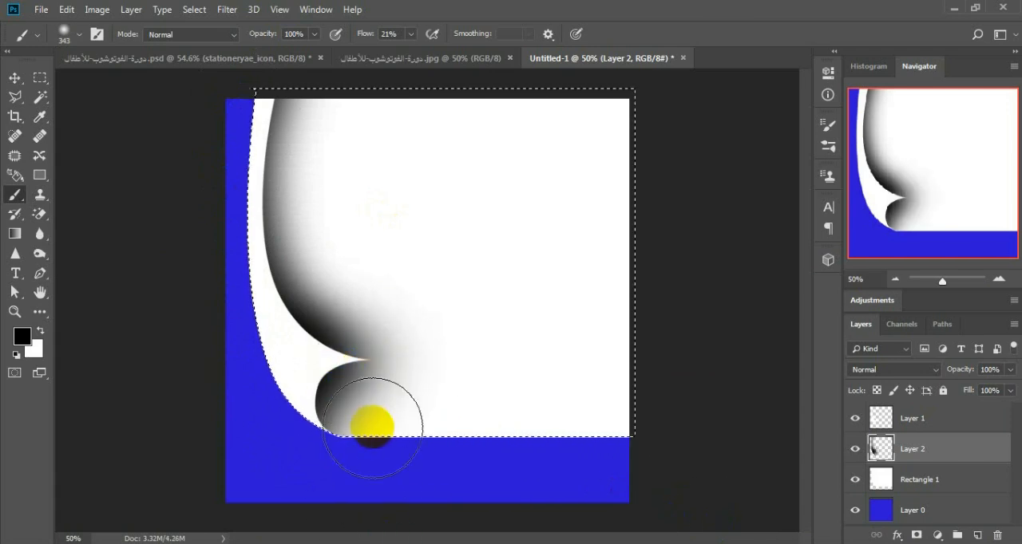
{"action": "left_click", "coordinate": [1011, 369]}
{"action": "left_click", "coordinate": [964, 385]}
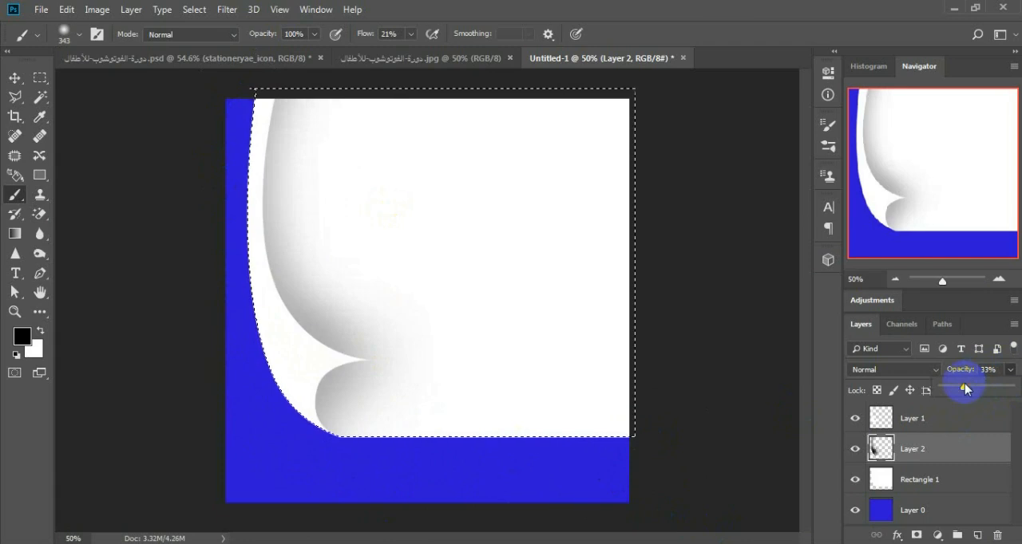
{"action": "left_click_drag", "start_coordinate": [963, 388], "coordinate": [991, 390]}
{"action": "left_click", "coordinate": [230, 270]}
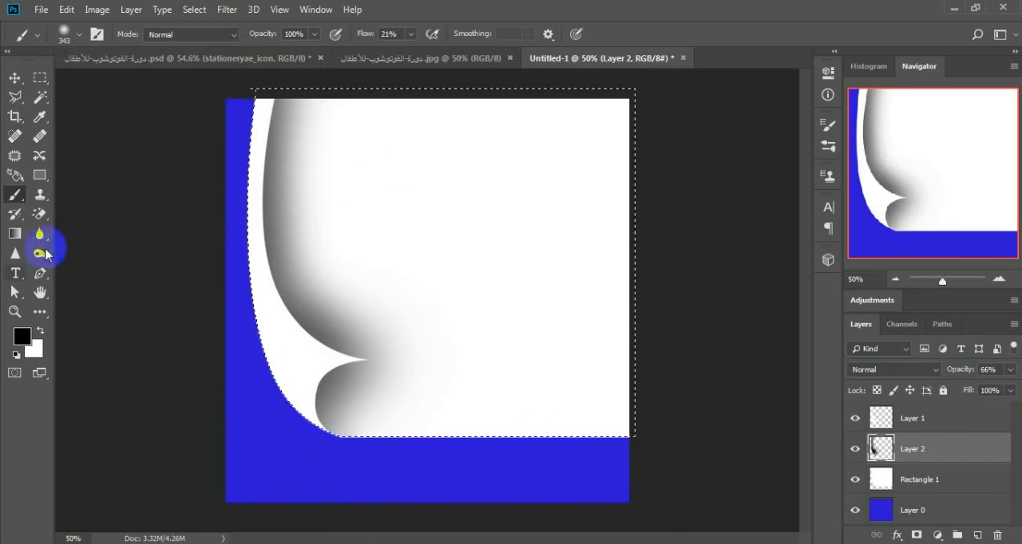
Step: Erase the outer part of the Layer 2 shading with the soft Eraser so it hugs the curl's inner edge, and deselect
{"action": "left_click_drag", "start_coordinate": [40, 214], "coordinate": [96, 212]}
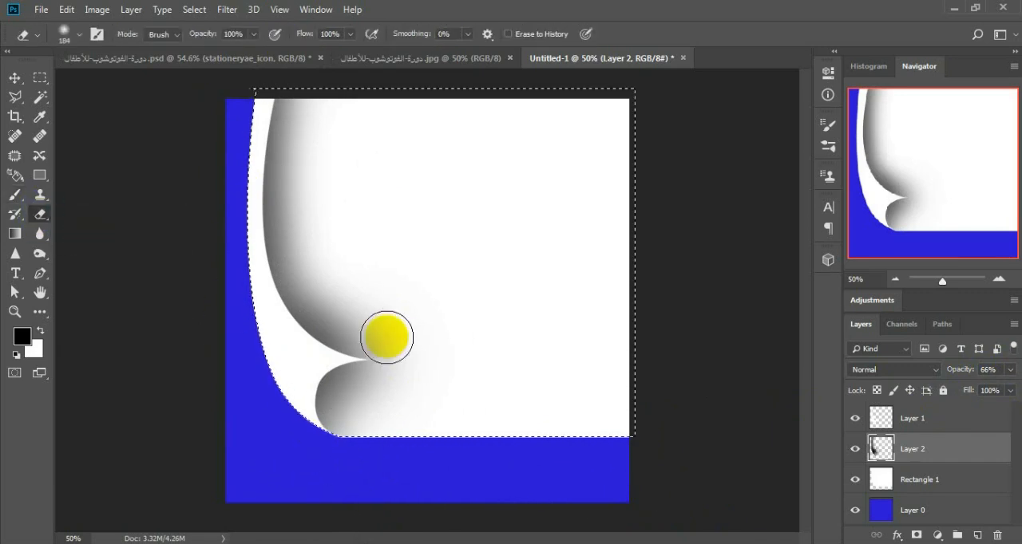
{"action": "mouse_move", "coordinate": [360, 316]}
{"action": "left_mouse_down"}
{"action": "mouse_move", "coordinate": [337, 305]}
{"action": "mouse_move", "coordinate": [352, 245]}
{"action": "left_mouse_up"}
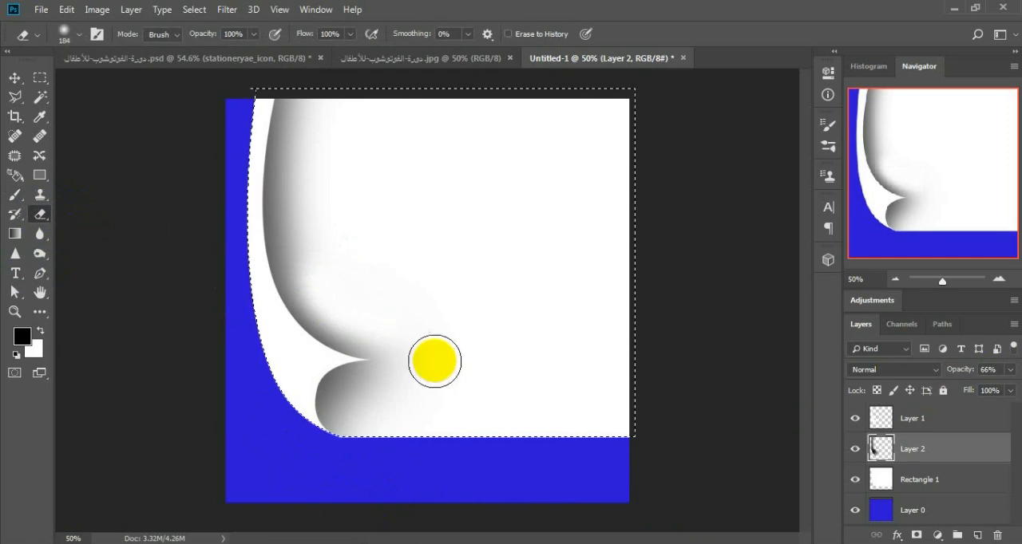
{"action": "mouse_move", "coordinate": [400, 380]}
{"action": "left_mouse_down"}
{"action": "mouse_move", "coordinate": [349, 401]}
{"action": "mouse_move", "coordinate": [394, 466]}
{"action": "left_mouse_up"}
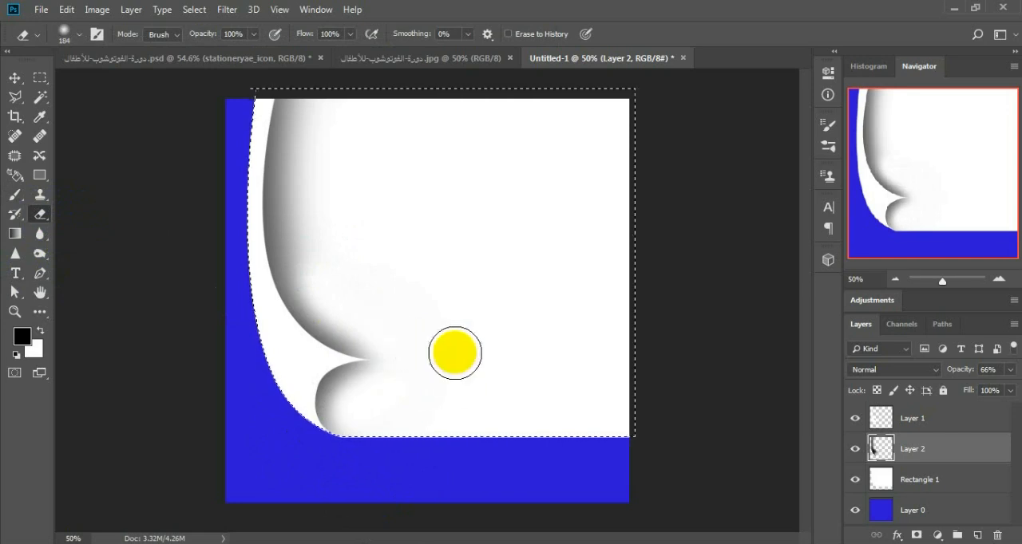
{"action": "left_click_drag", "start_coordinate": [306, 232], "coordinate": [376, 80]}
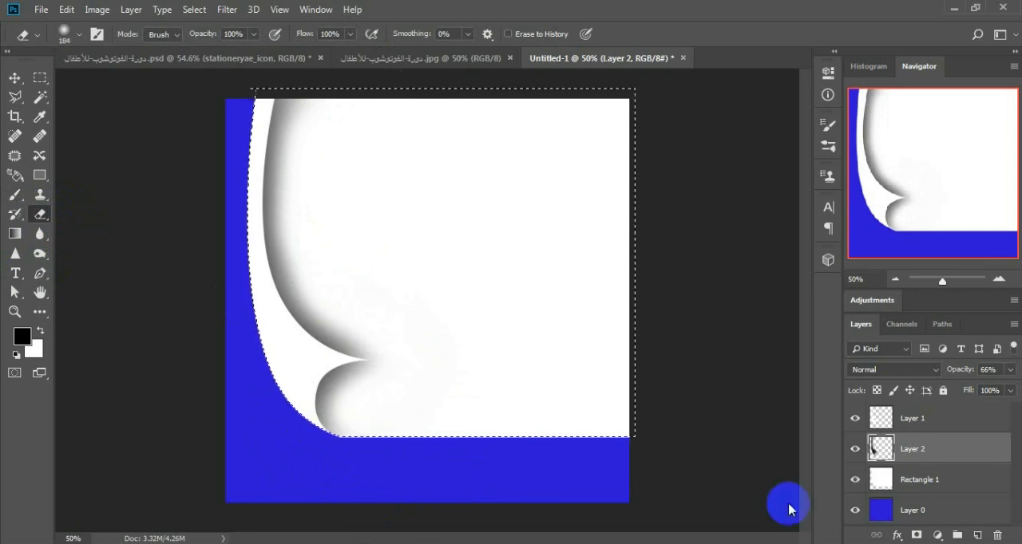
{"action": "key", "text": "ctrl+d"}
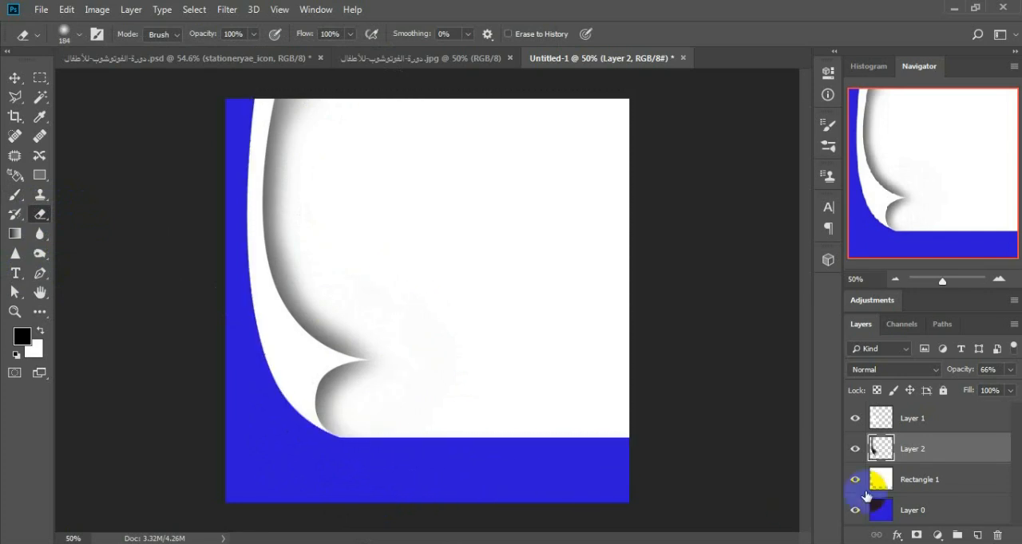
Step: Load the outline of the Layer 1 curl as a selection and add a new empty layer above it
{"action": "left_click", "coordinate": [875, 417]}
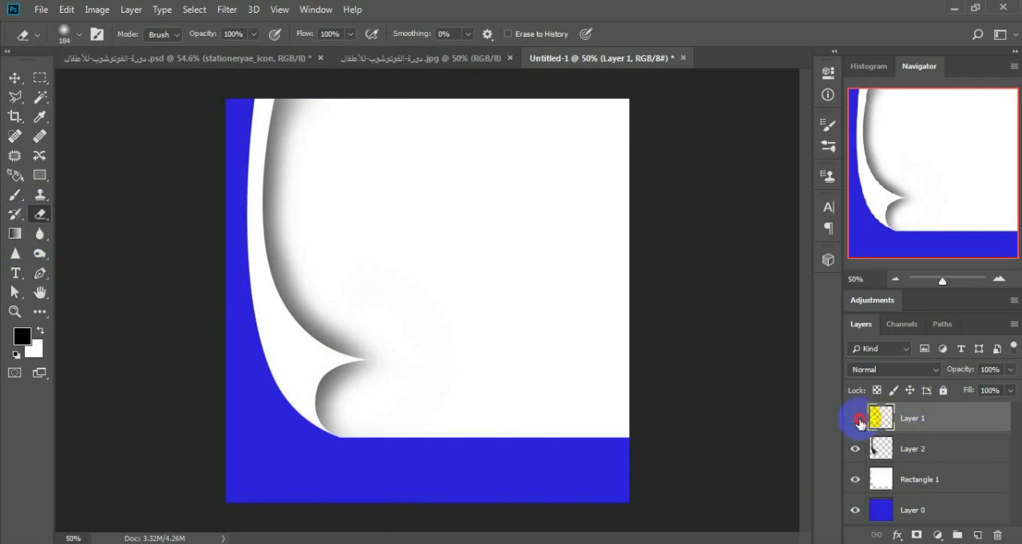
{"action": "left_click", "coordinate": [855, 418]}
{"action": "left_click", "coordinate": [856, 419]}
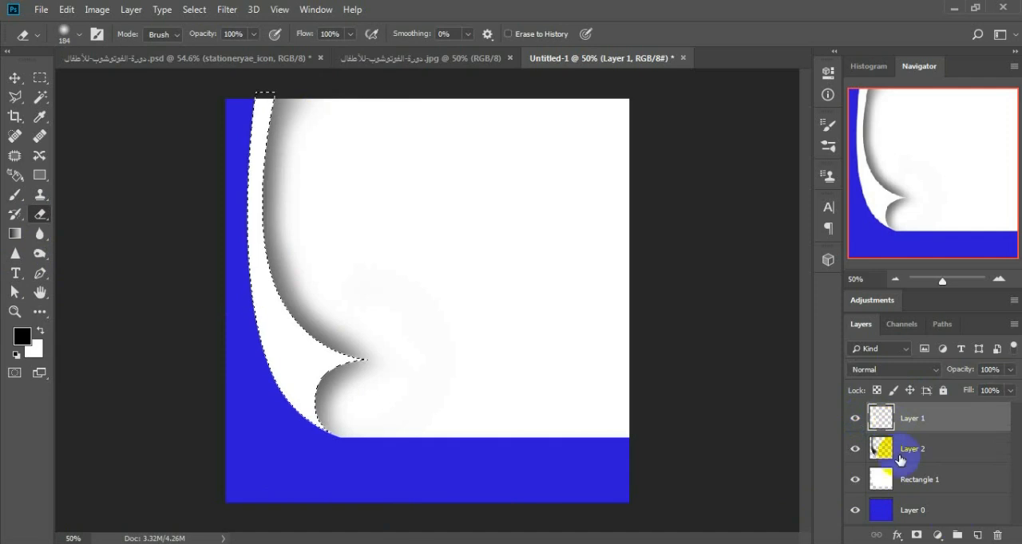
{"action": "left_click", "coordinate": [979, 536]}
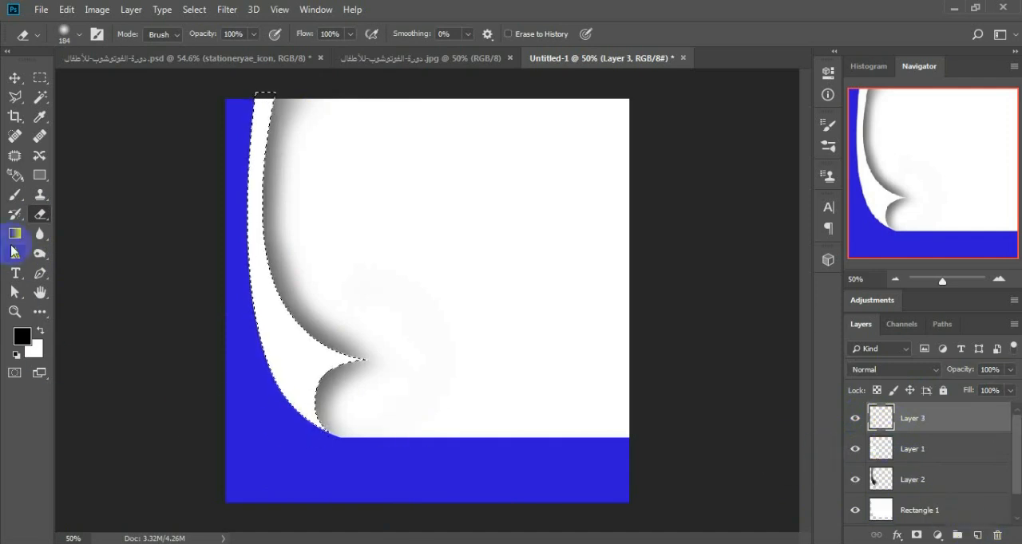
Step: Brush soft black shading along the curl's outer edge inside the selection, set the layer's opacity to 70%, and deselect
{"action": "left_click", "coordinate": [15, 194]}
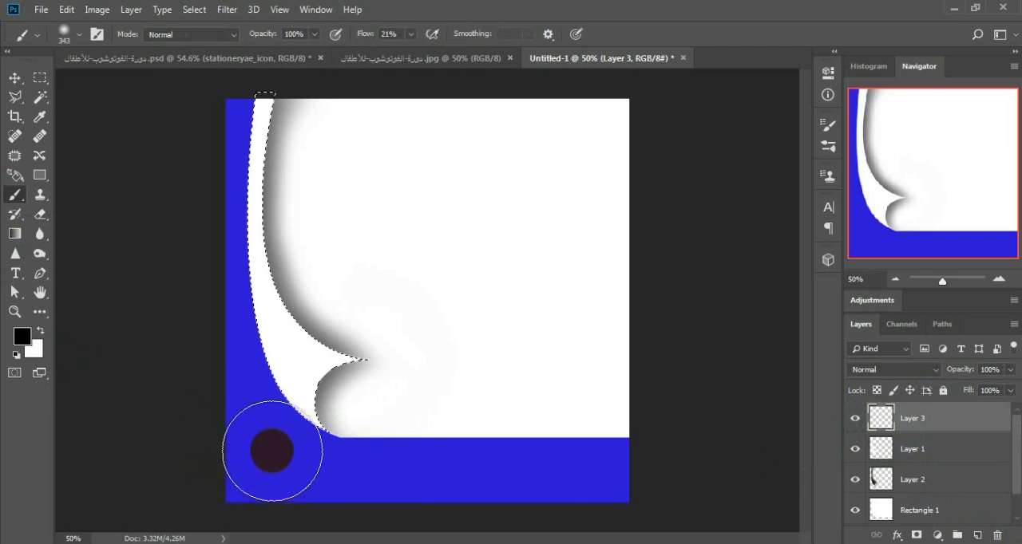
{"action": "mouse_move", "coordinate": [270, 451]}
{"action": "left_mouse_down"}
{"action": "mouse_move", "coordinate": [236, 407]}
{"action": "mouse_move", "coordinate": [203, 287]}
{"action": "mouse_move", "coordinate": [204, 141]}
{"action": "mouse_move", "coordinate": [228, 46]}
{"action": "left_mouse_up"}
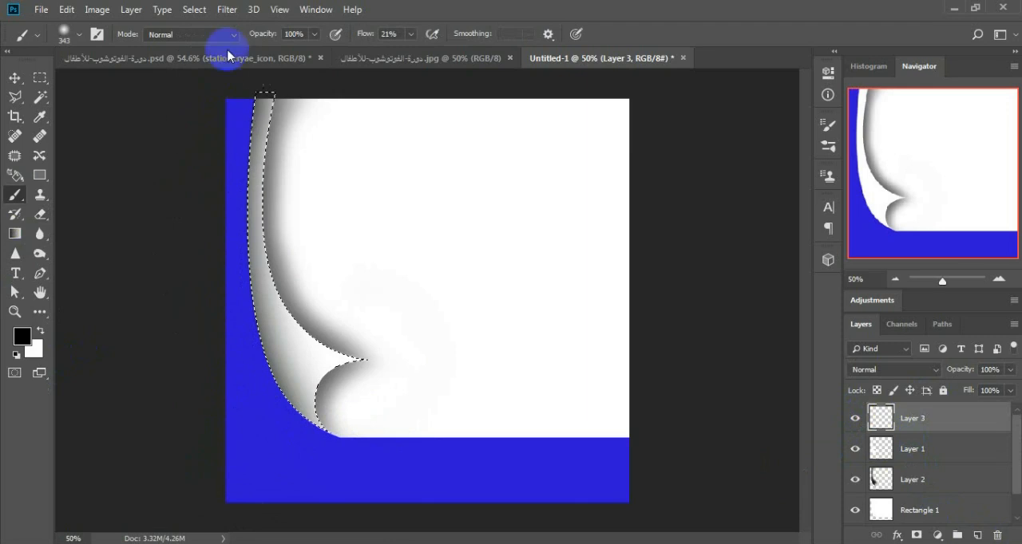
{"action": "mouse_move", "coordinate": [1011, 375]}
{"action": "left_mouse_down"}
{"action": "mouse_move", "coordinate": [972, 388]}
{"action": "mouse_move", "coordinate": [991, 385]}
{"action": "left_mouse_up"}
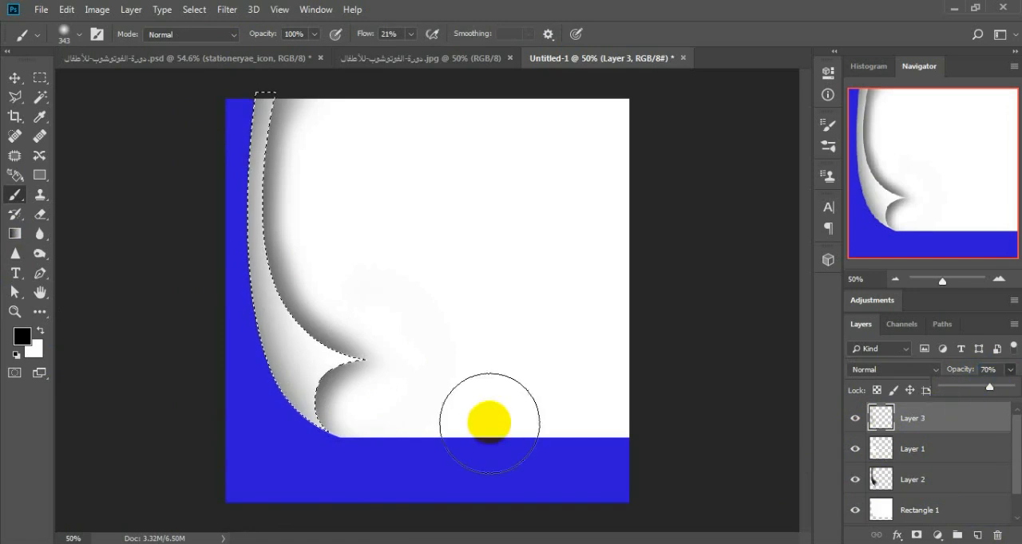
{"action": "left_click", "coordinate": [16, 78]}
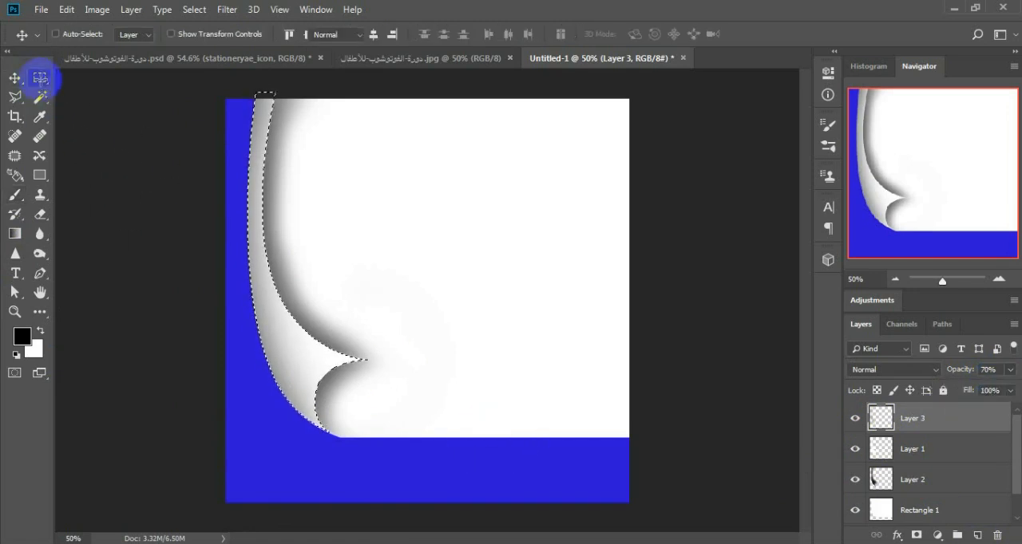
{"action": "left_click", "coordinate": [40, 79]}
{"action": "left_click", "coordinate": [340, 255]}
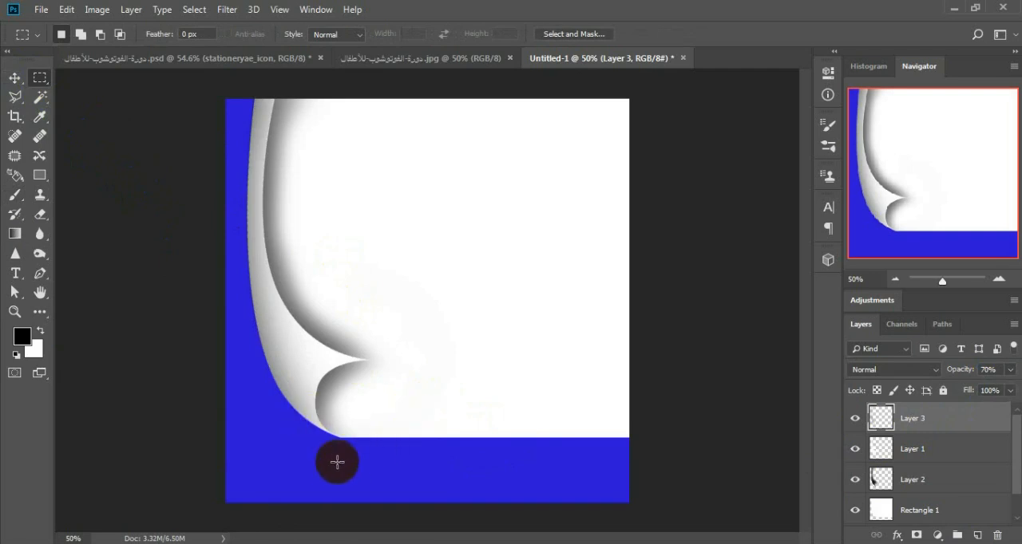
Step: Compare the JPG reference poster with the PSD version, examining the page curl and the curved upper-right corner, and return to Untitled-1
{"action": "left_click", "coordinate": [389, 59]}
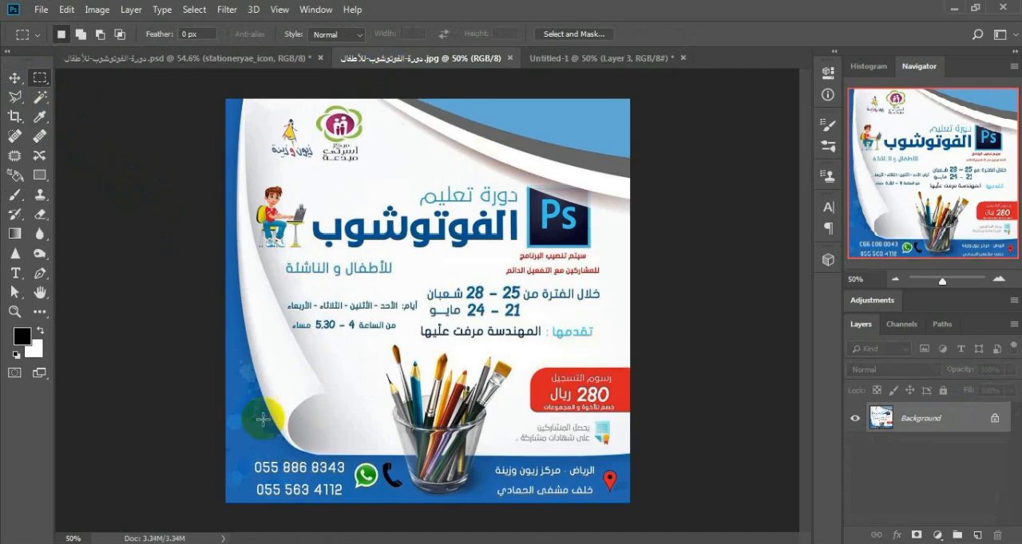
{"action": "left_click", "coordinate": [161, 59]}
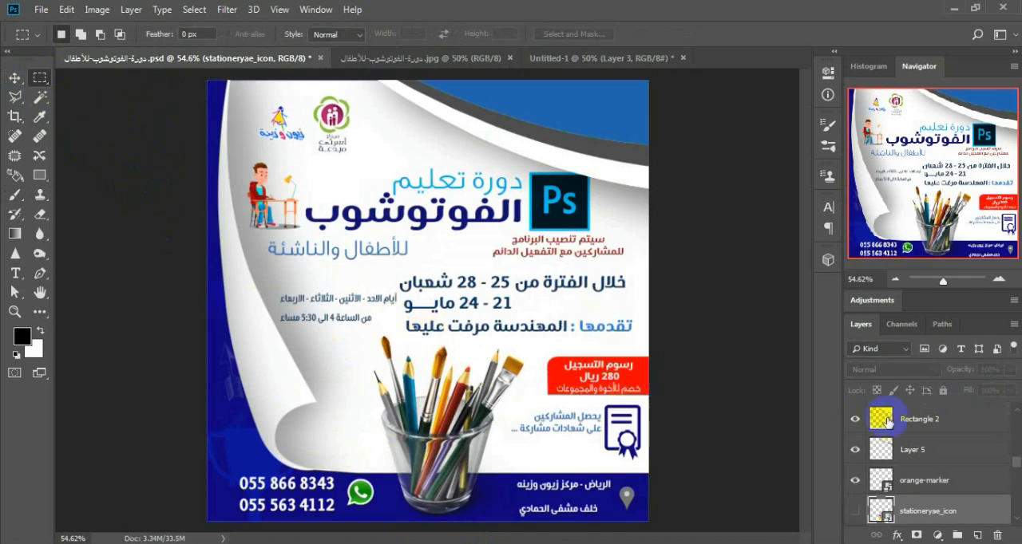
{"action": "scroll", "coordinate": [372, 372], "scroll_direction": "up", "scroll_amount": 1}
{"action": "scroll", "coordinate": [372, 372], "scroll_direction": "down", "scroll_amount": 1}
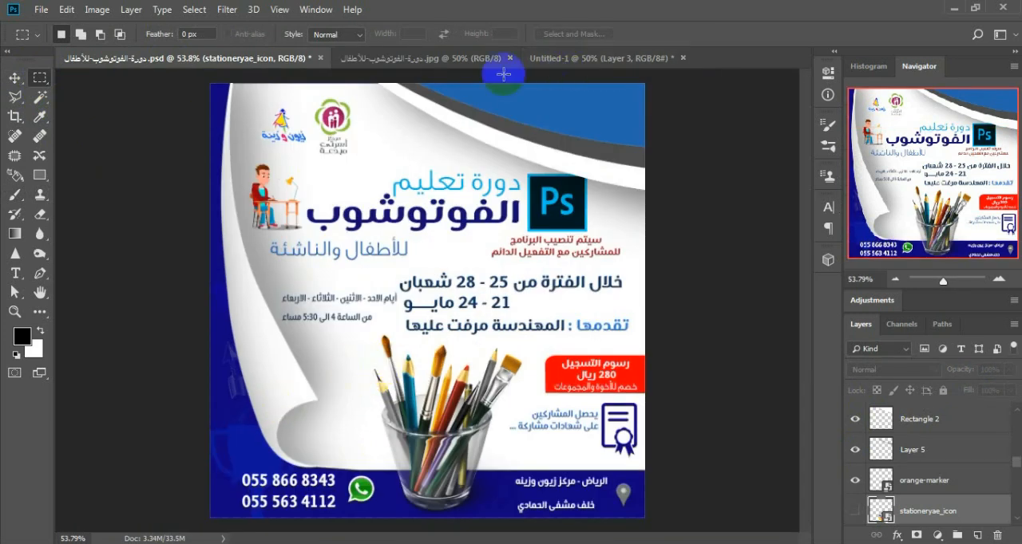
{"action": "left_click", "coordinate": [417, 61]}
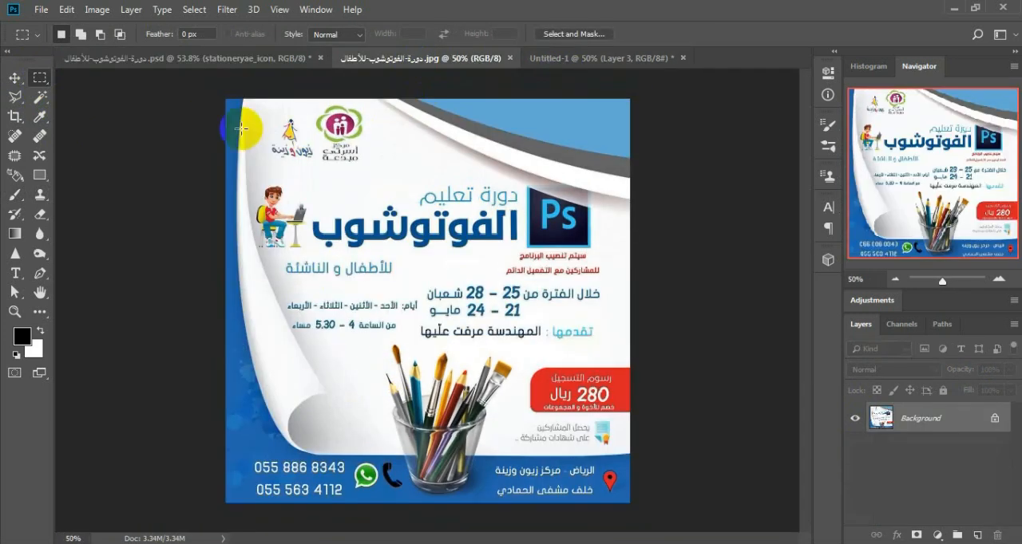
{"action": "left_click", "coordinate": [217, 59]}
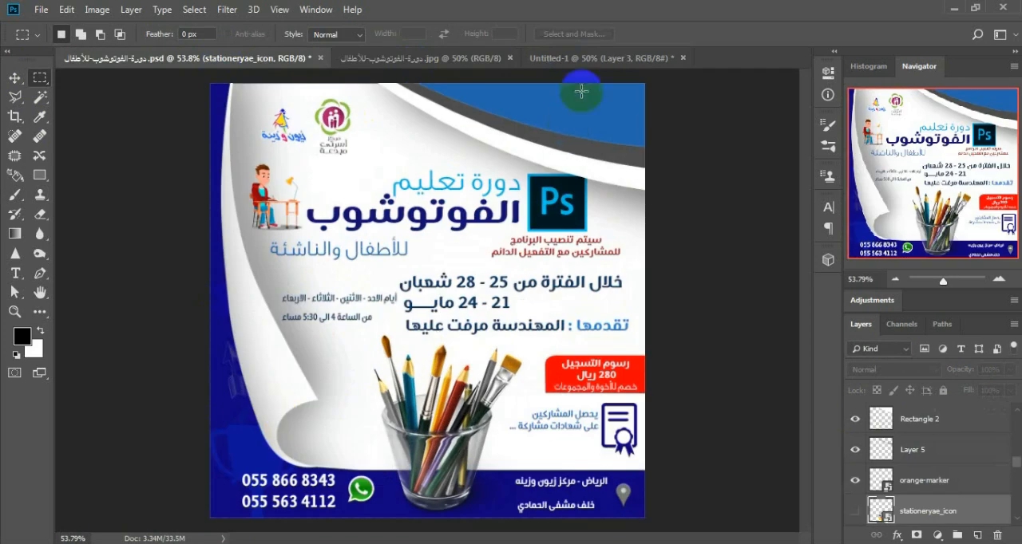
{"action": "left_click", "coordinate": [580, 61]}
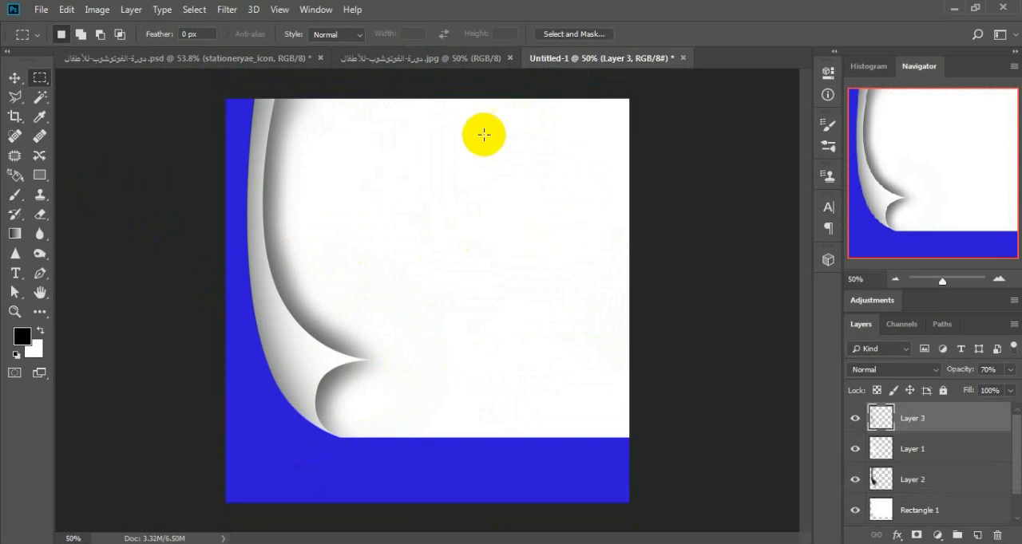
Step: Draw a rectangle shape of about 624 x 191 px across the page's right edge, with red fill and no stroke
{"action": "left_click", "coordinate": [39, 175]}
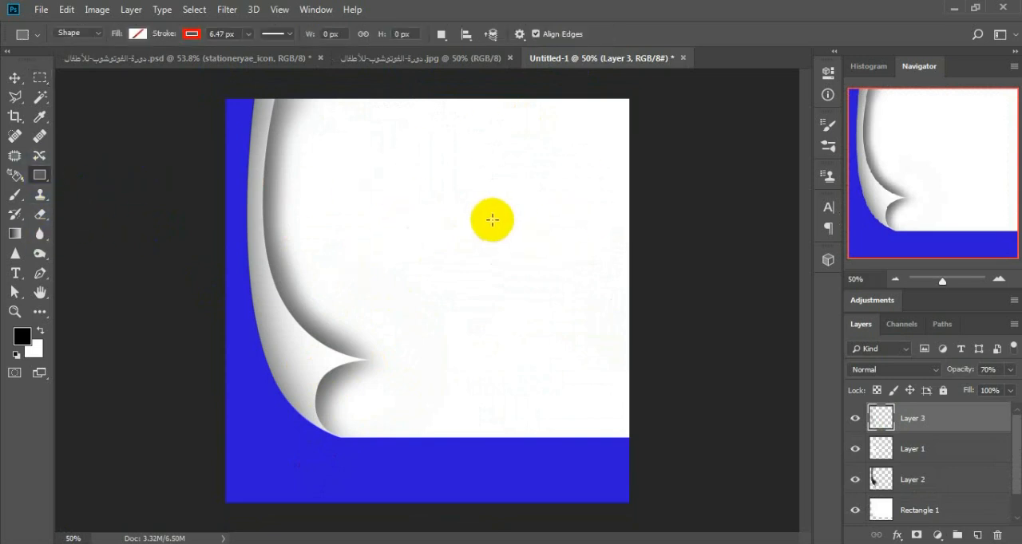
{"action": "mouse_move", "coordinate": [420, 194]}
{"action": "left_mouse_down"}
{"action": "mouse_move", "coordinate": [653, 229]}
{"action": "mouse_move", "coordinate": [667, 265]}
{"action": "left_mouse_up"}
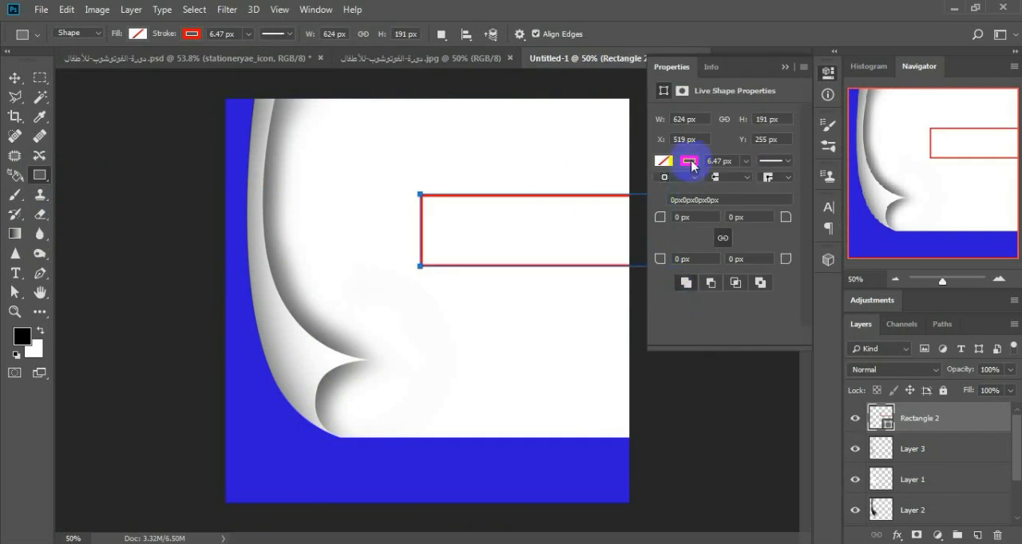
{"action": "left_click", "coordinate": [690, 163]}
{"action": "left_click", "coordinate": [670, 186]}
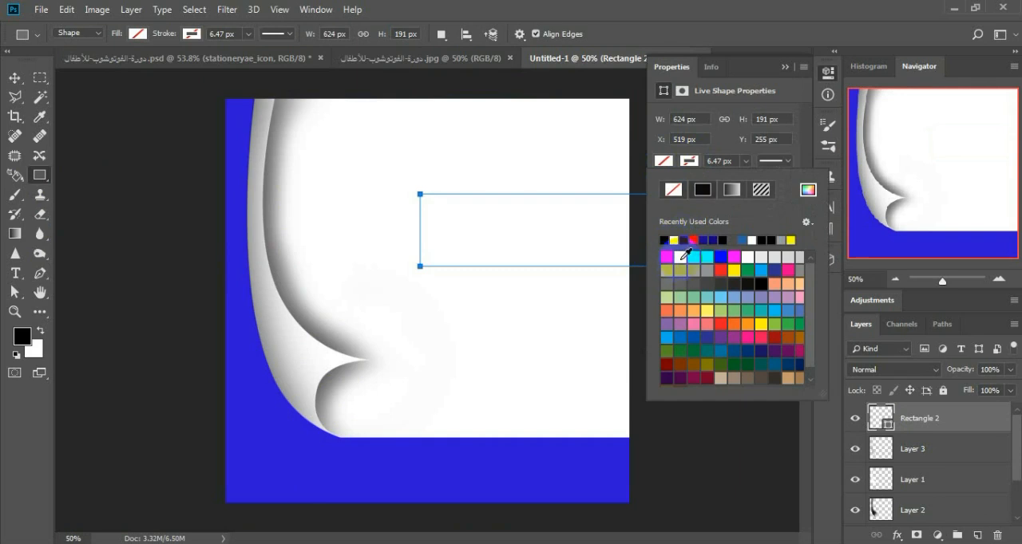
{"action": "left_click", "coordinate": [683, 255]}
{"action": "left_click", "coordinate": [668, 256]}
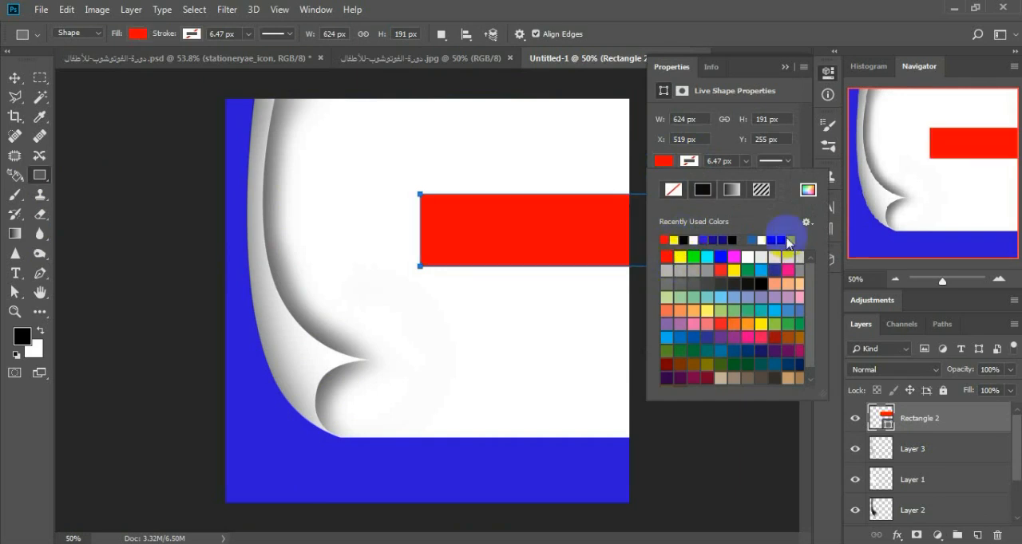
{"action": "left_click", "coordinate": [784, 69]}
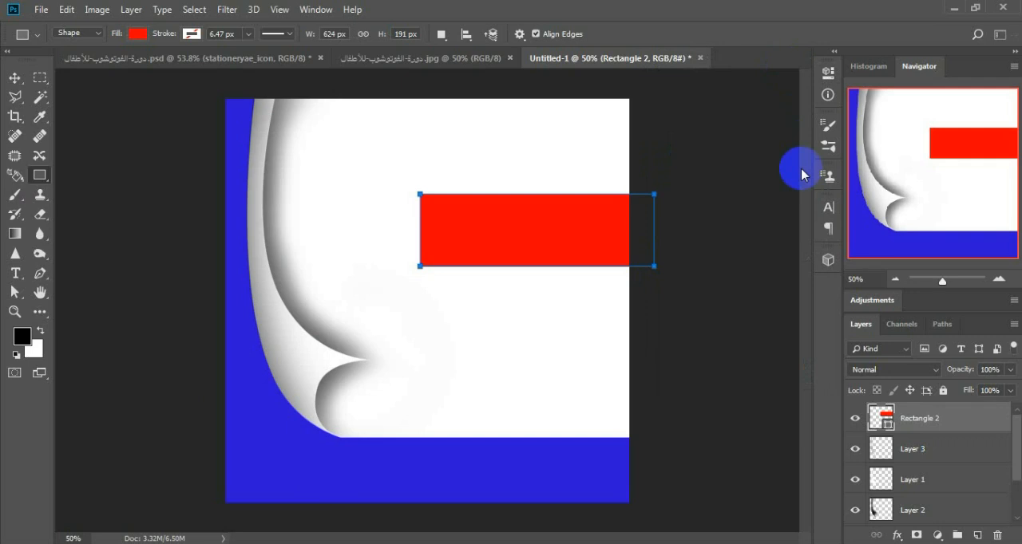
Step: Rotate the red rectangle to about 35.33° and move it over the canvas's upper-right corner
{"action": "key", "text": "ctrl+t"}
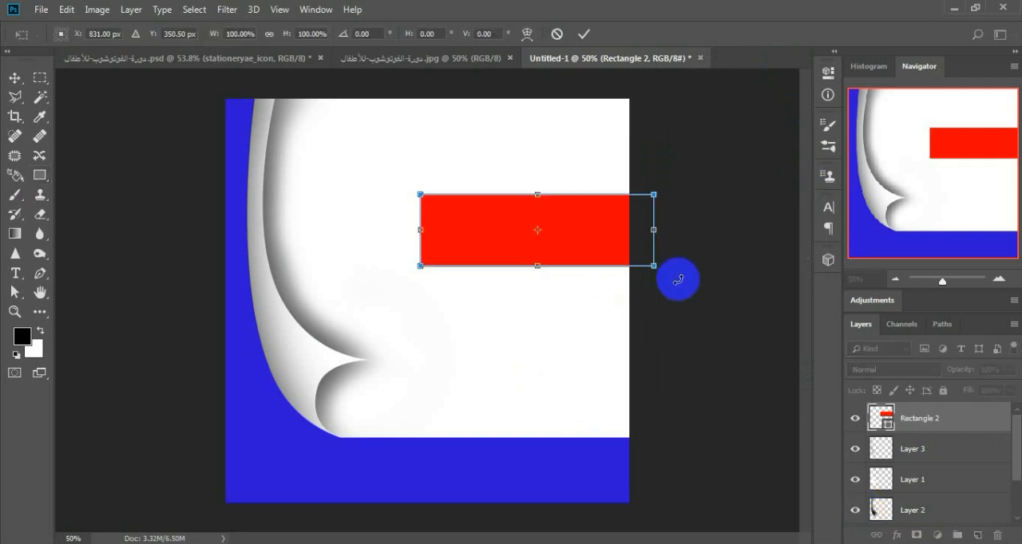
{"action": "left_click_drag", "start_coordinate": [678, 279], "coordinate": [637, 324]}
{"action": "left_click_drag", "start_coordinate": [575, 266], "coordinate": [620, 167]}
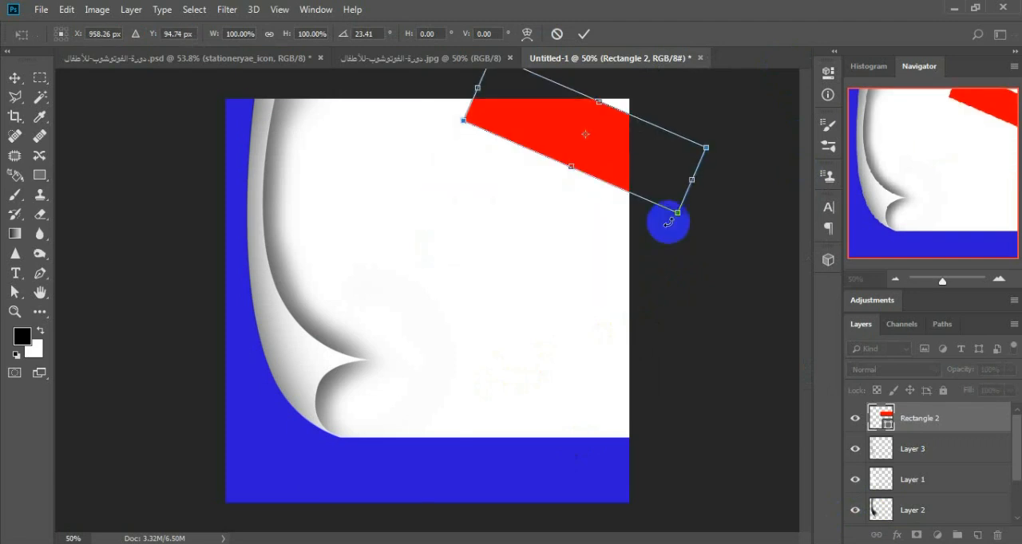
{"action": "left_click_drag", "start_coordinate": [669, 222], "coordinate": [666, 248]}
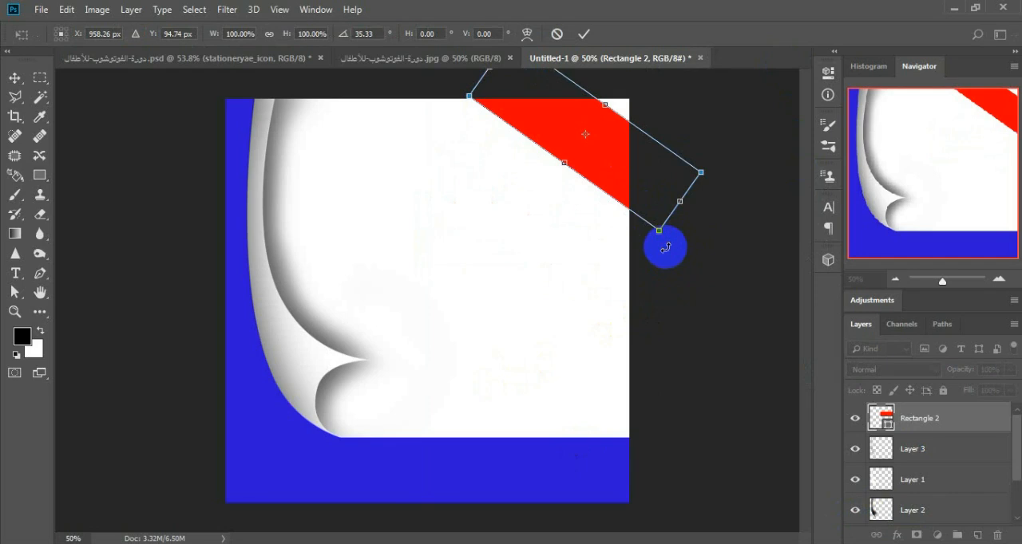
Step: Warp the rotated red rectangle so its lower edge bows into a smooth curve and its upper edge bulges outward, accepting conversion to a regular path
{"action": "left_click", "coordinate": [528, 35]}
{"action": "left_click", "coordinate": [668, 244]}
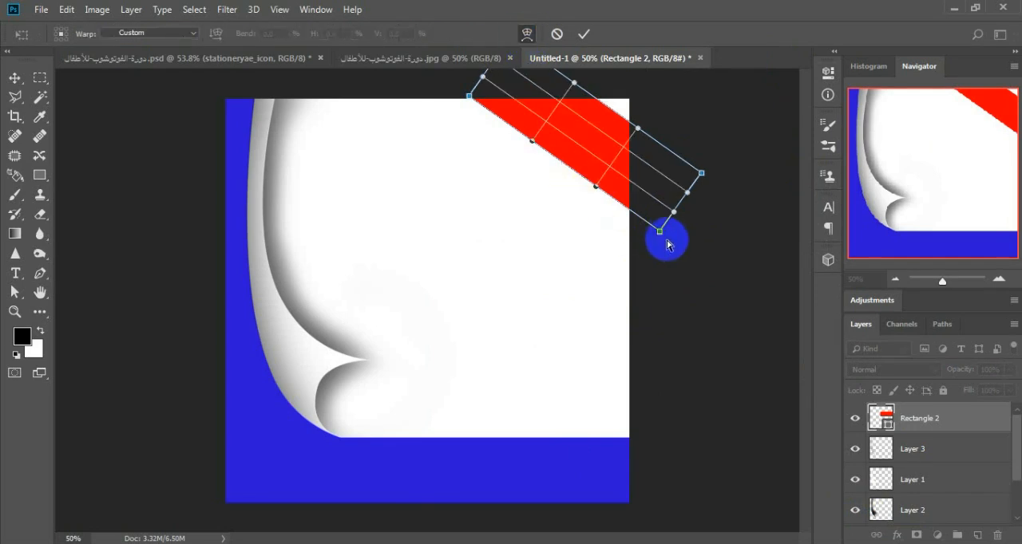
{"action": "left_click_drag", "start_coordinate": [662, 237], "coordinate": [676, 211]}
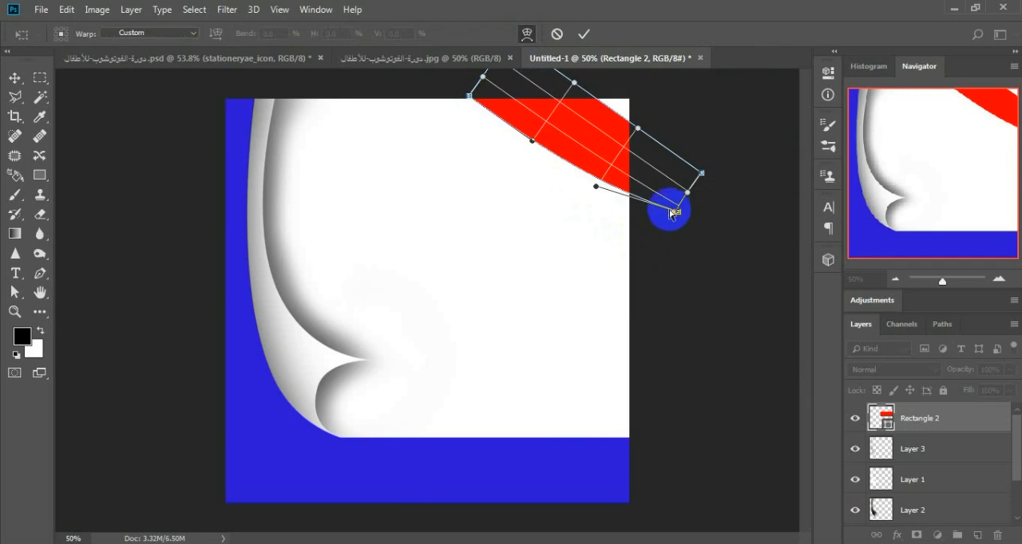
{"action": "left_click", "coordinate": [460, 97]}
{"action": "left_click_drag", "start_coordinate": [471, 96], "coordinate": [498, 55]}
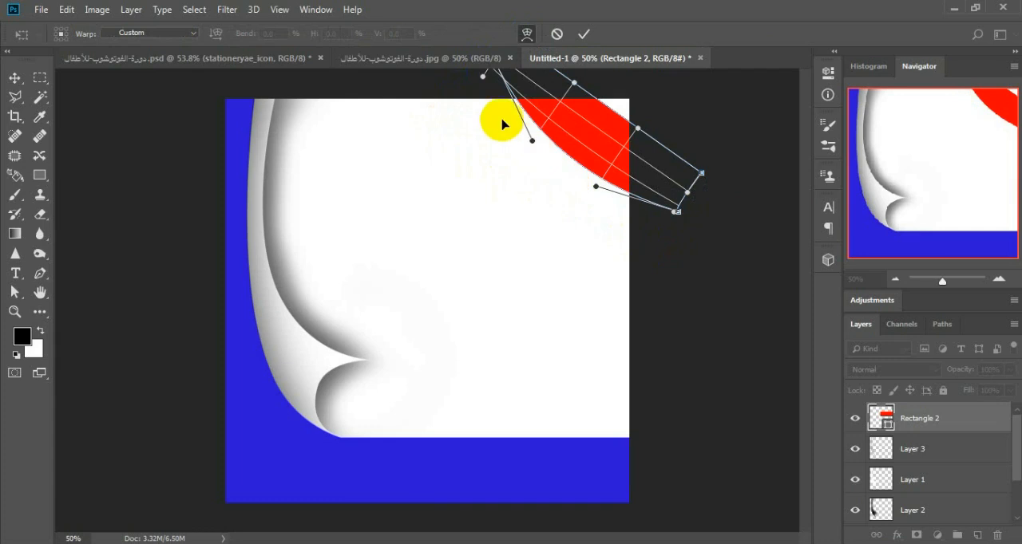
{"action": "left_click_drag", "start_coordinate": [615, 177], "coordinate": [591, 205]}
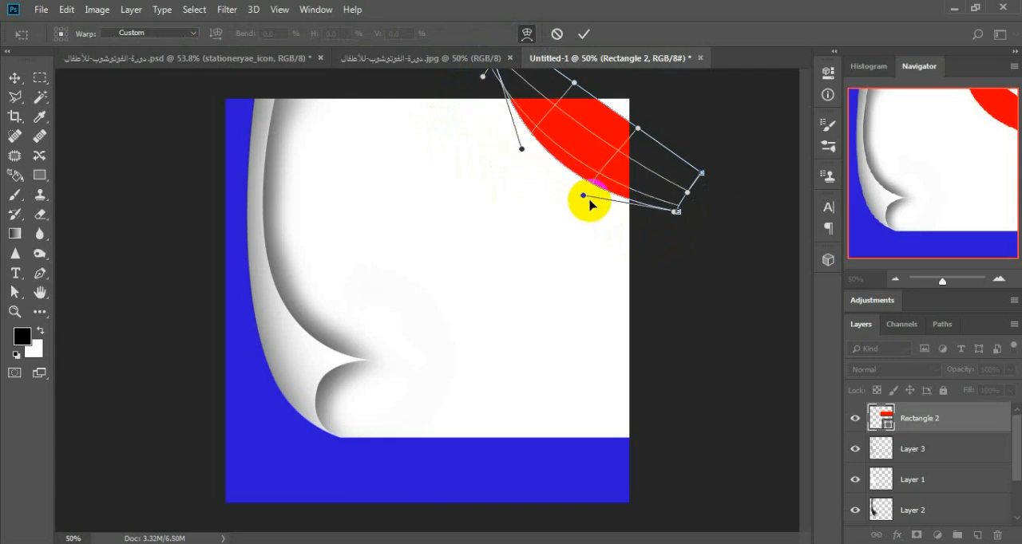
{"action": "left_click", "coordinate": [631, 134]}
{"action": "left_click_drag", "start_coordinate": [638, 130], "coordinate": [602, 72]}
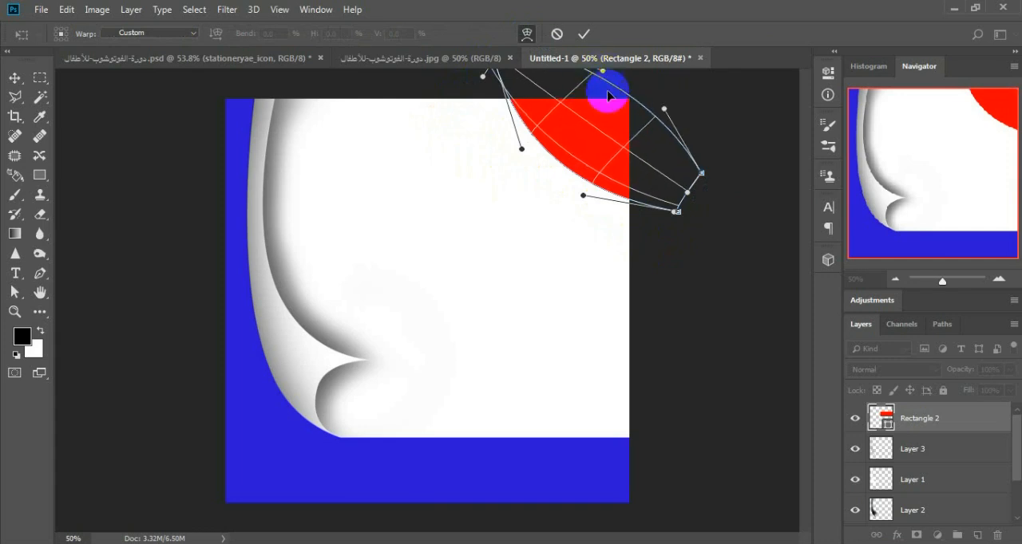
{"action": "key", "text": "u"}
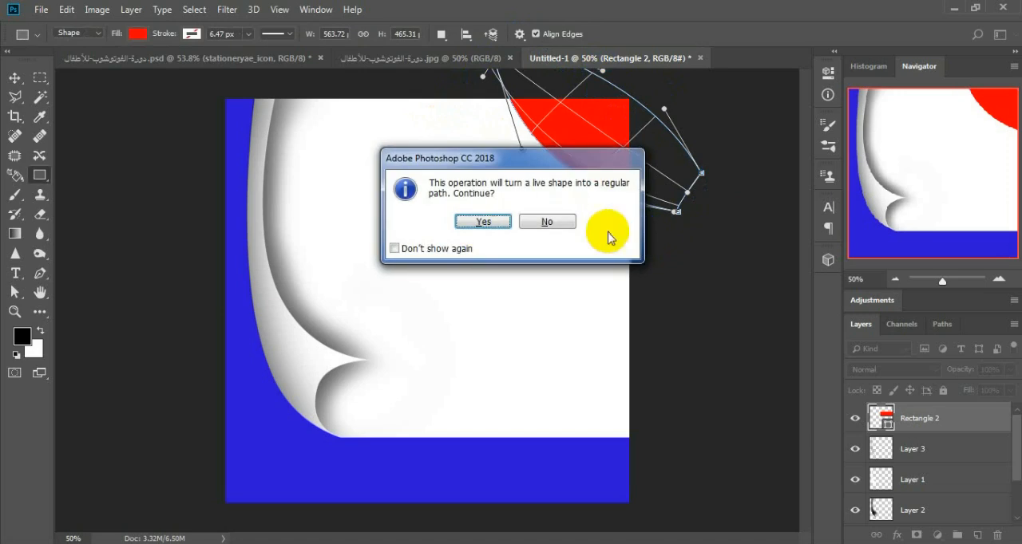
{"action": "left_click", "coordinate": [415, 222]}
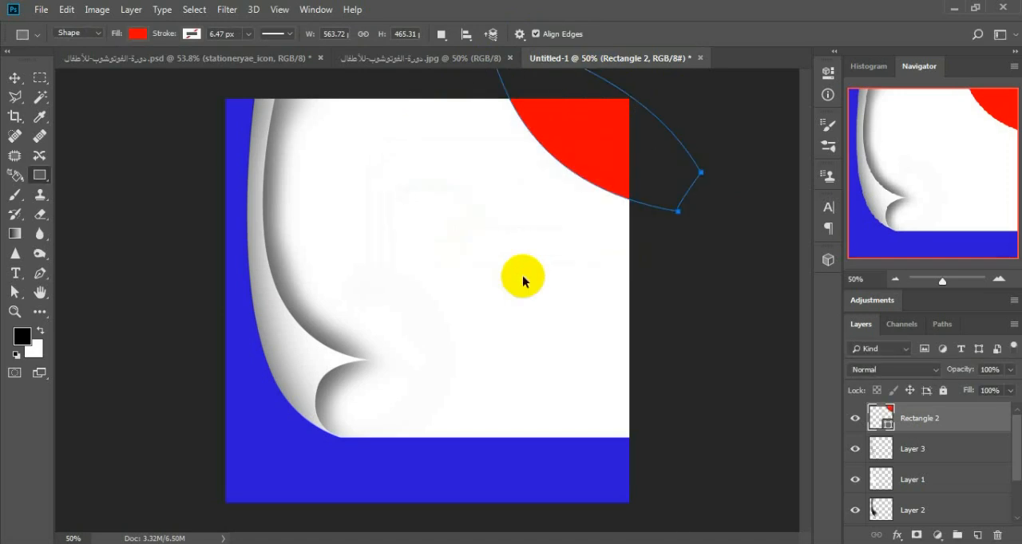
Step: Rotate the warped red shape to about -6.32° and shift it slightly further onto the canvas
{"action": "key", "text": "ctrl+t"}
{"action": "left_click_drag", "start_coordinate": [706, 226], "coordinate": [716, 214]}
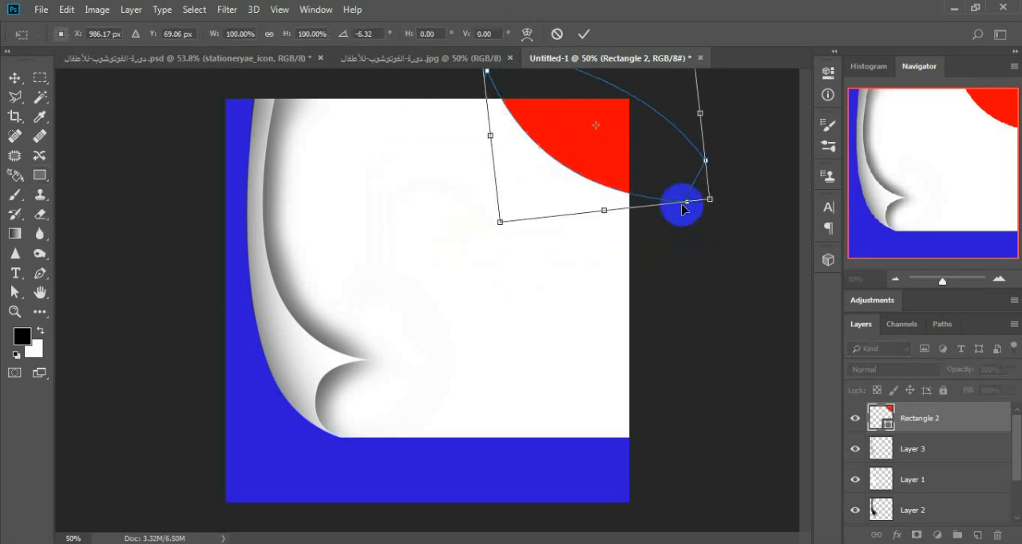
{"action": "left_click_drag", "start_coordinate": [620, 169], "coordinate": [608, 168]}
{"action": "key", "text": "Return"}
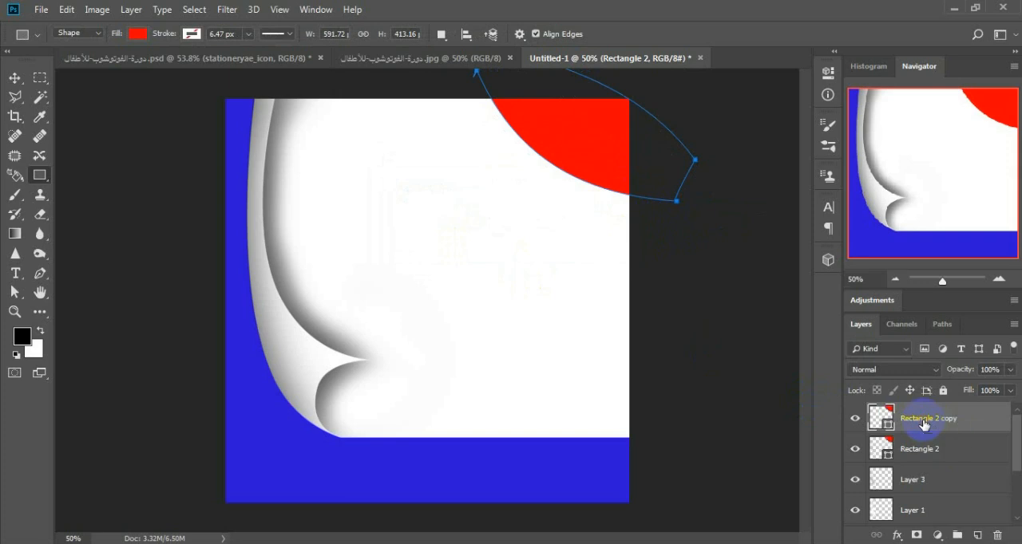
Step: Duplicate the red corner shape and fill the copy with grey 949191
{"action": "double_click", "coordinate": [875, 420]}
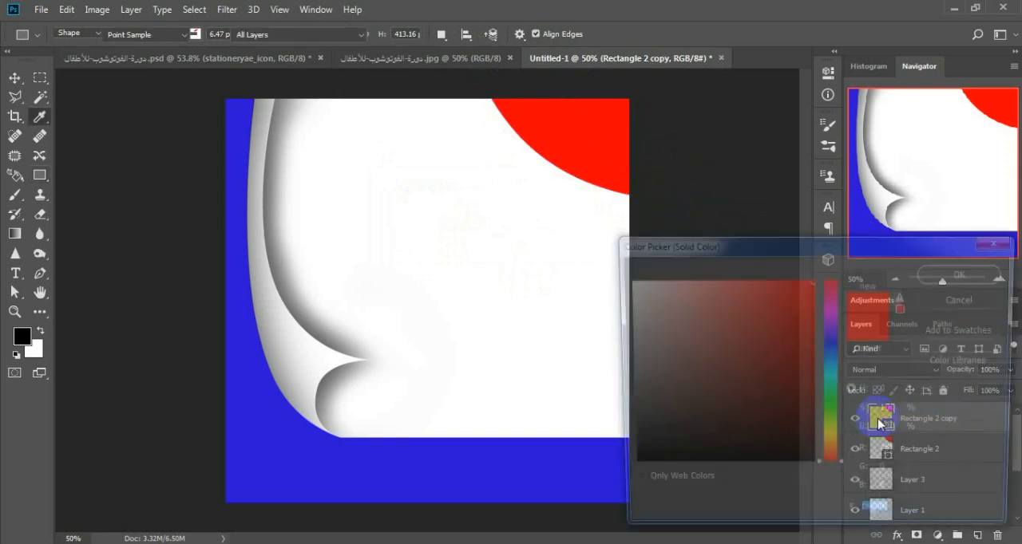
{"action": "left_click_drag", "start_coordinate": [639, 373], "coordinate": [627, 359]}
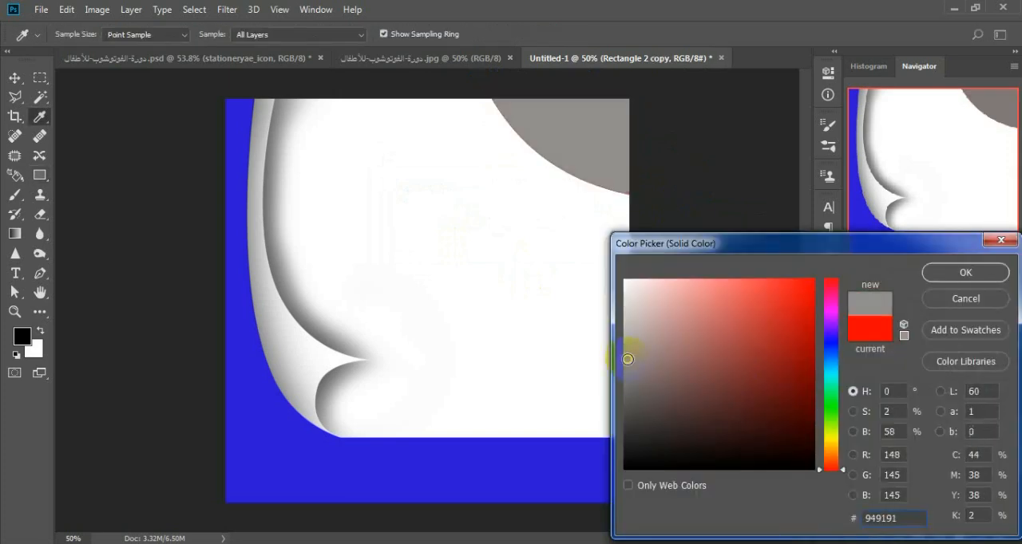
{"action": "left_click", "coordinate": [965, 273]}
Step: Offset the grey copy toward the page corner and rotate it to about -10.26° so a tapering red band shows beneath it
{"action": "left_click", "coordinate": [15, 78]}
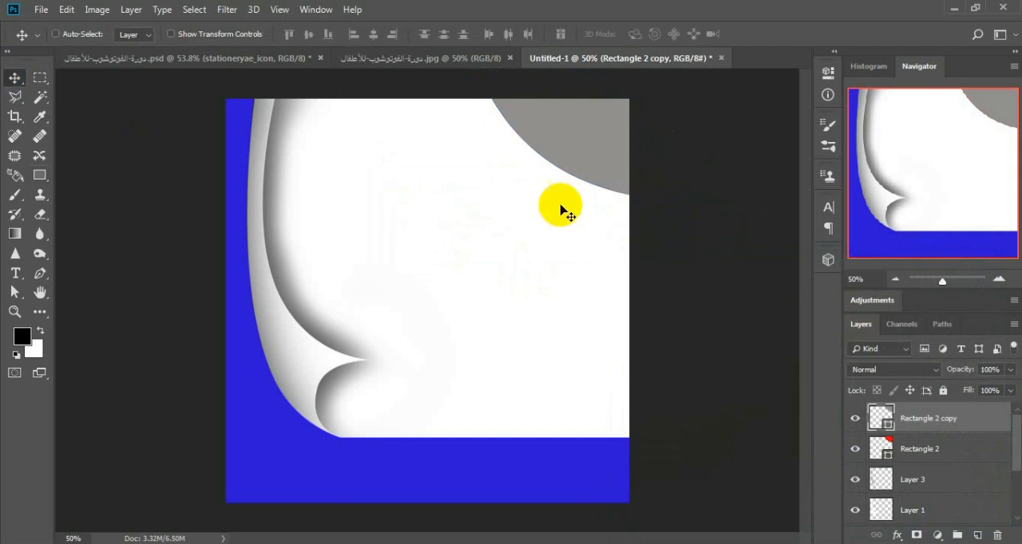
{"action": "left_click_drag", "start_coordinate": [583, 158], "coordinate": [599, 151]}
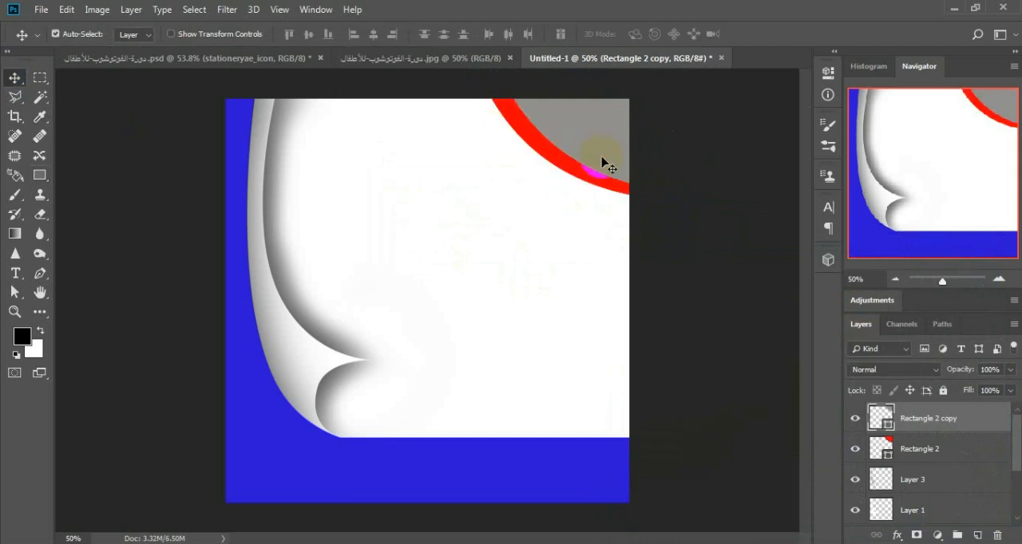
{"action": "key", "text": "ctrl+t"}
{"action": "left_click_drag", "start_coordinate": [721, 206], "coordinate": [744, 186]}
{"action": "left_click_drag", "start_coordinate": [653, 156], "coordinate": [649, 157]}
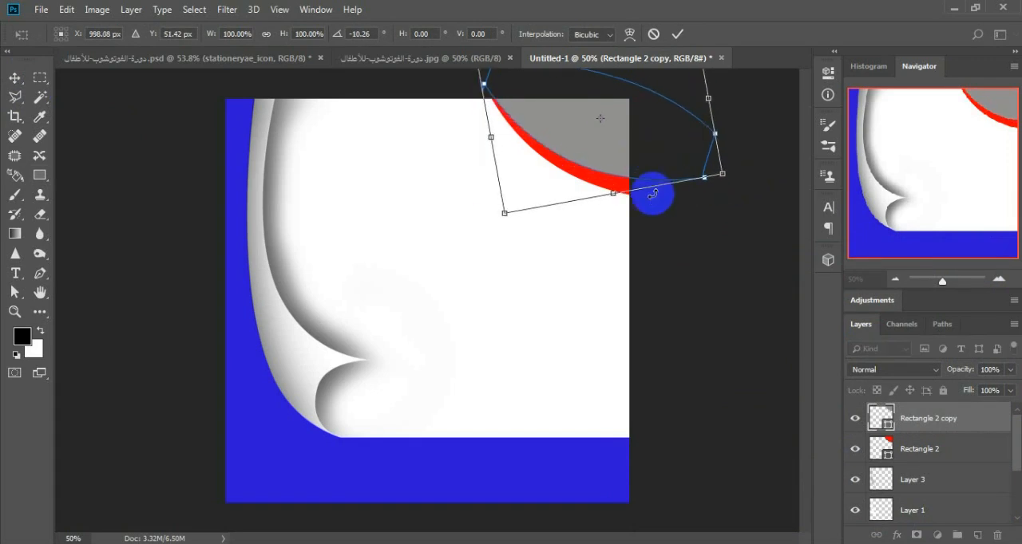
{"action": "key", "text": "Return"}
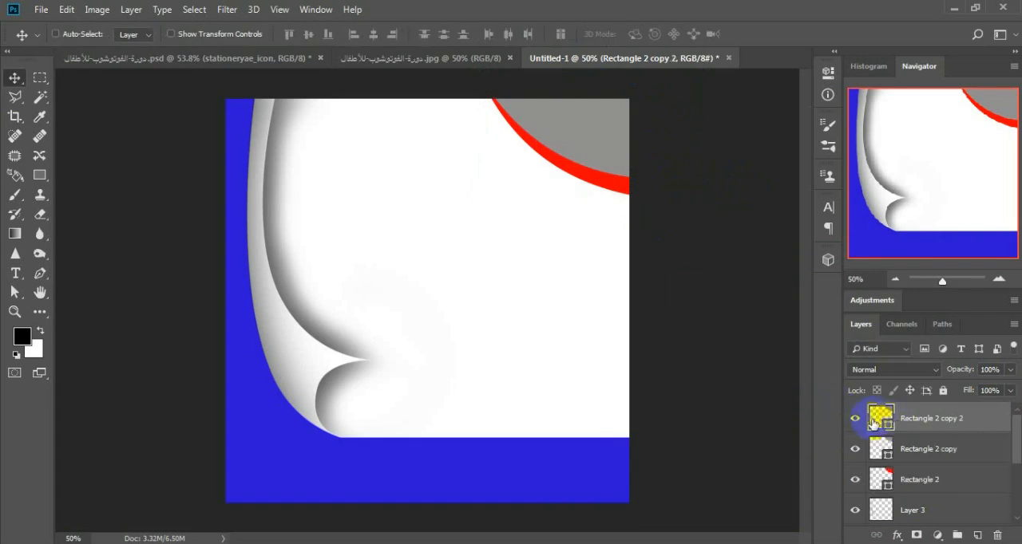
Step: Duplicate the grey shape and fill the new copy with the background blue, 2d16d7
{"action": "double_click", "coordinate": [879, 418]}
{"action": "left_click", "coordinate": [435, 479]}
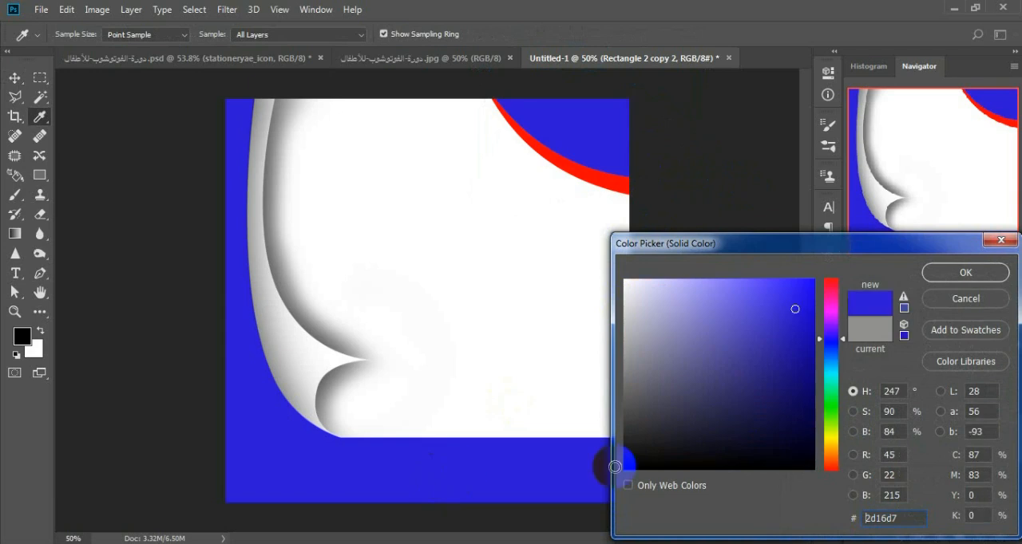
{"action": "left_click", "coordinate": [959, 277]}
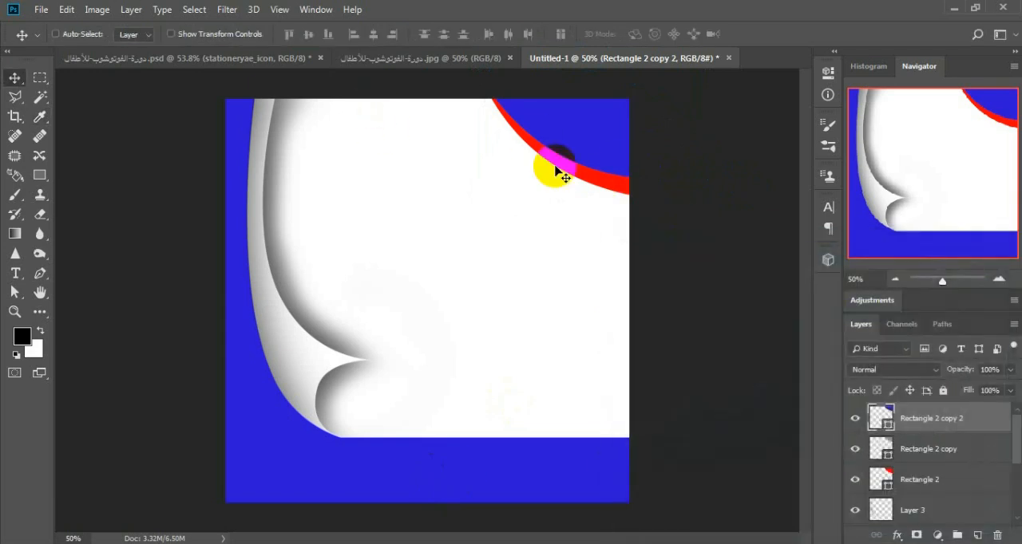
Step: Offset the blue copy toward the page corner, rotate it to about -7.30° and nudge it up and right to expose a thin grey band
{"action": "left_click_drag", "start_coordinate": [554, 167], "coordinate": [605, 150]}
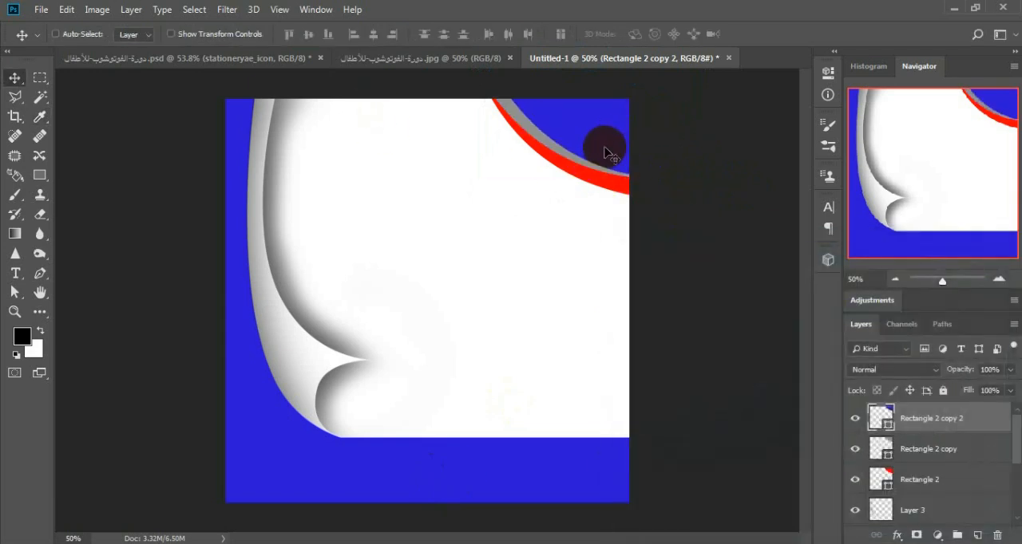
{"action": "key", "text": "ctrl+t"}
{"action": "left_click_drag", "start_coordinate": [741, 194], "coordinate": [752, 180]}
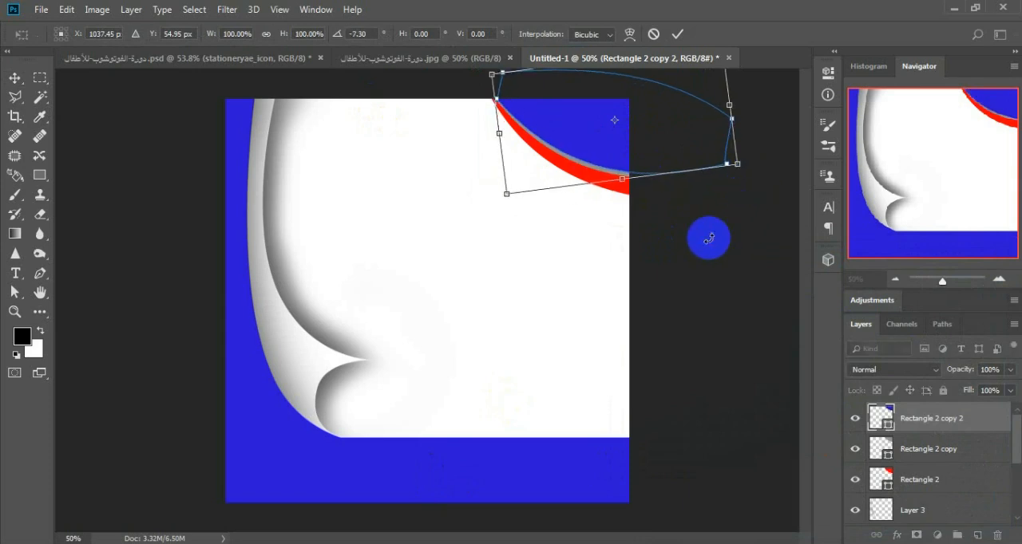
{"action": "key", "text": "Up"}
{"action": "key", "text": "Up"}
{"action": "key", "text": "Up"}
{"action": "key", "text": "Up"}
{"action": "key", "text": "Up"}
{"action": "key", "text": "Up"}
{"action": "key", "text": "Up"}
{"action": "key", "text": "Up"}
{"action": "key", "text": "Right"}
{"action": "key", "text": "Right"}
{"action": "key", "text": "Right"}
{"action": "key", "text": "Right"}
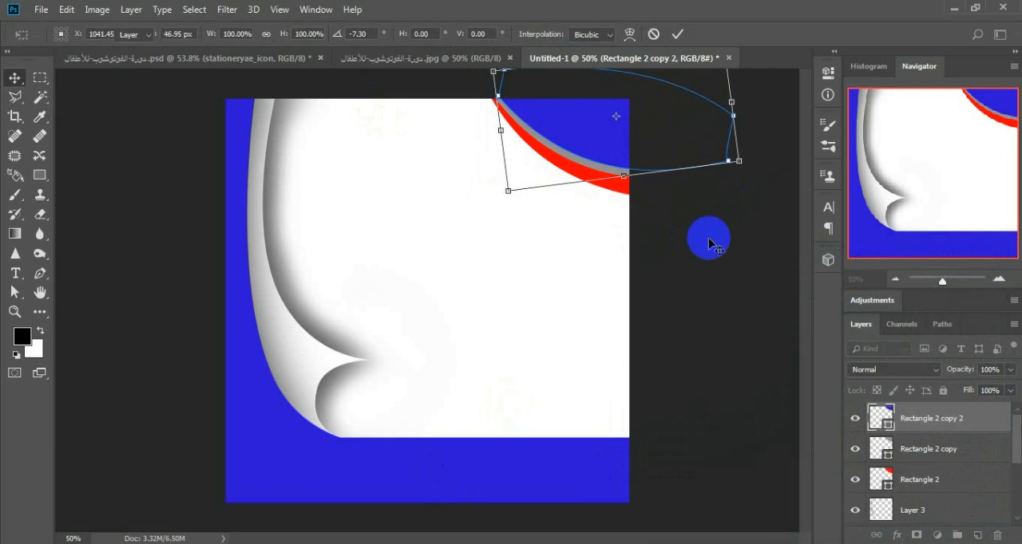
{"action": "key", "text": "Return"}
Step: Add a drop shadow to the blue corner shape and copy that effect to the grey shape's layer, Rectangle 2 copy
{"action": "right_click", "coordinate": [937, 423]}
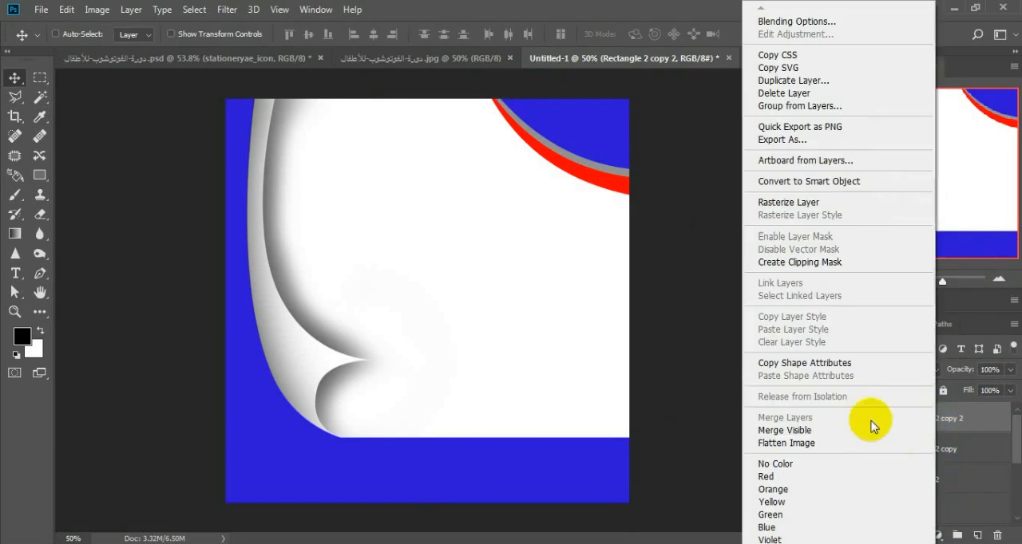
{"action": "left_click", "coordinate": [834, 22]}
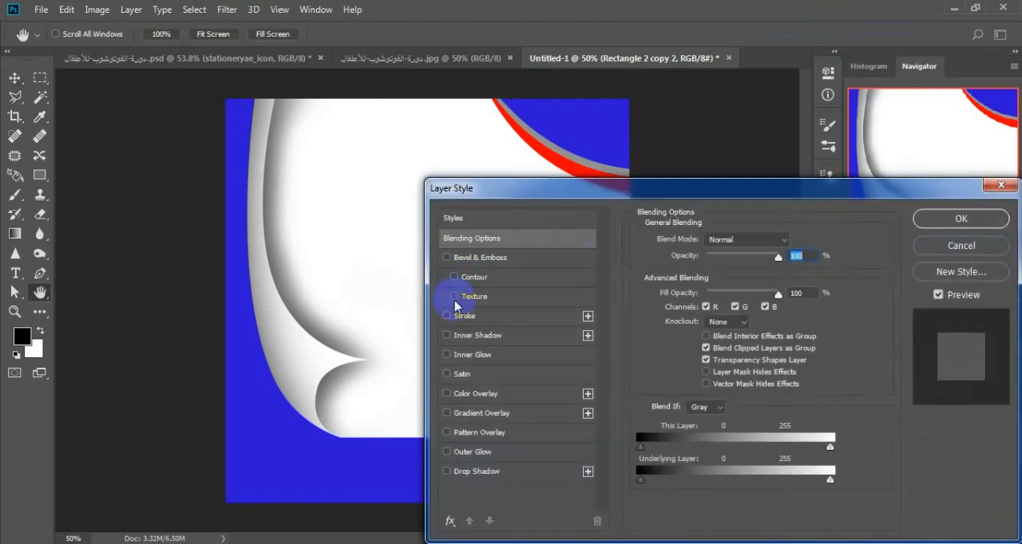
{"action": "left_click", "coordinate": [447, 472]}
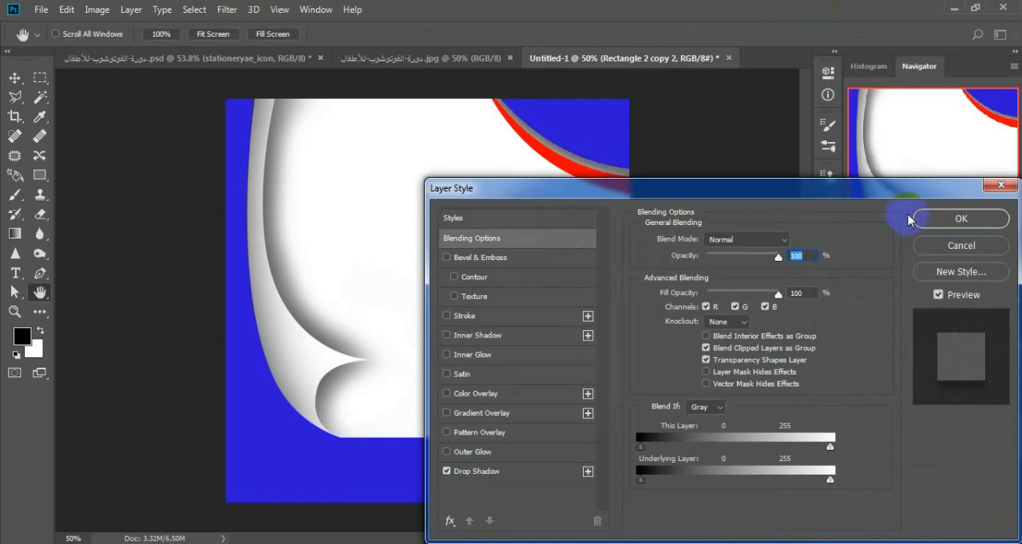
{"action": "left_click", "coordinate": [987, 222]}
{"action": "key", "text": "v"}
{"action": "left_click_drag", "start_coordinate": [586, 155], "coordinate": [598, 135]}
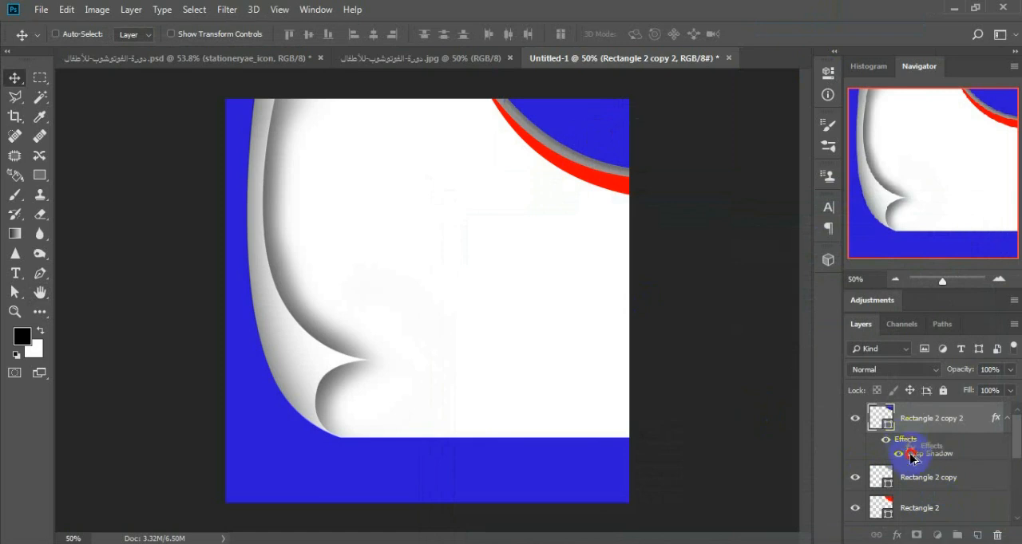
{"action": "left_click_drag", "start_coordinate": [918, 483], "coordinate": [878, 475]}
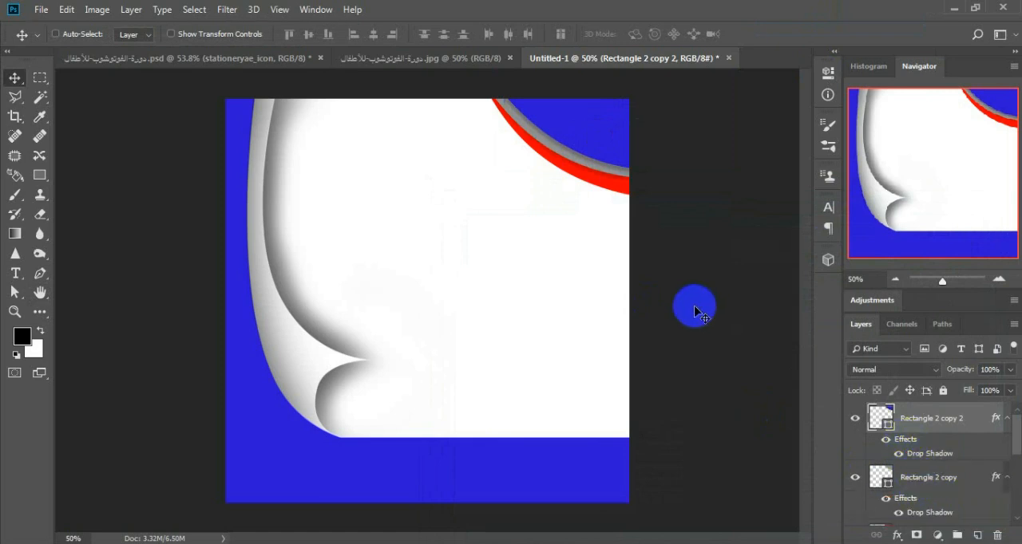
Step: Shift the red corner shape slightly outward to widen its band, and collapse the effects lists of the grey and blue shapes' layers
{"action": "right_click", "coordinate": [611, 192]}
{"action": "left_click", "coordinate": [650, 210]}
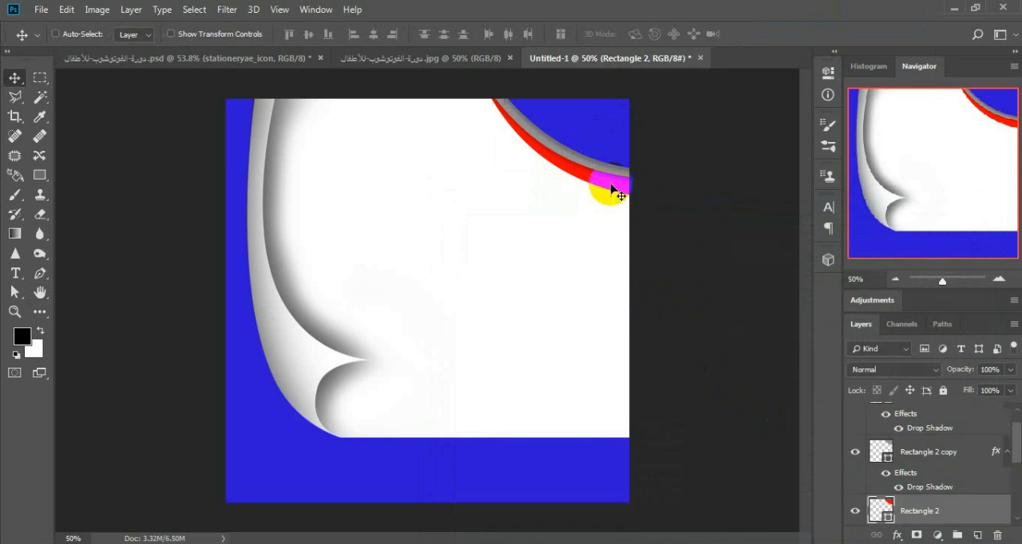
{"action": "mouse_move", "coordinate": [615, 192]}
{"action": "left_mouse_down"}
{"action": "mouse_move", "coordinate": [607, 175]}
{"action": "mouse_move", "coordinate": [600, 189]}
{"action": "left_mouse_up"}
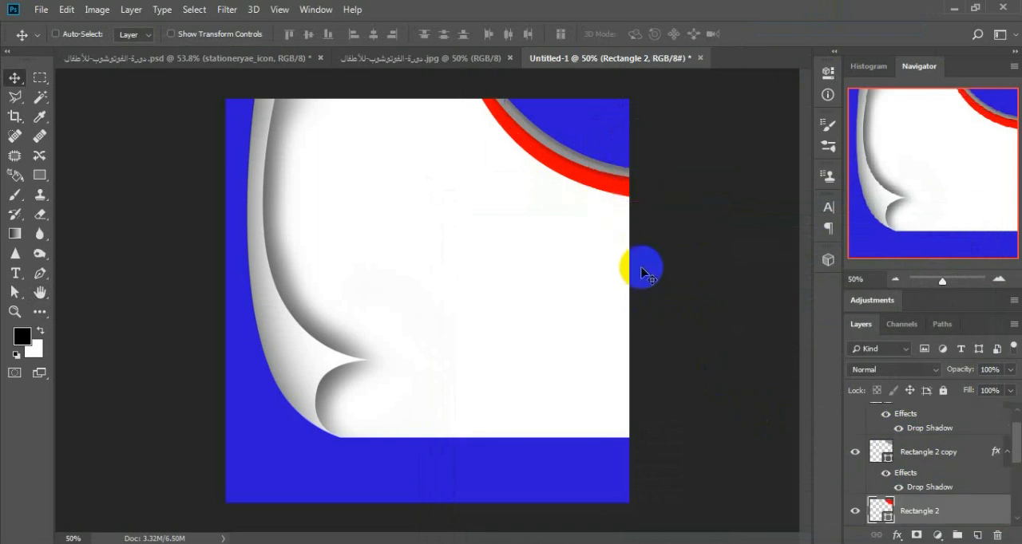
{"action": "left_click", "coordinate": [1006, 452]}
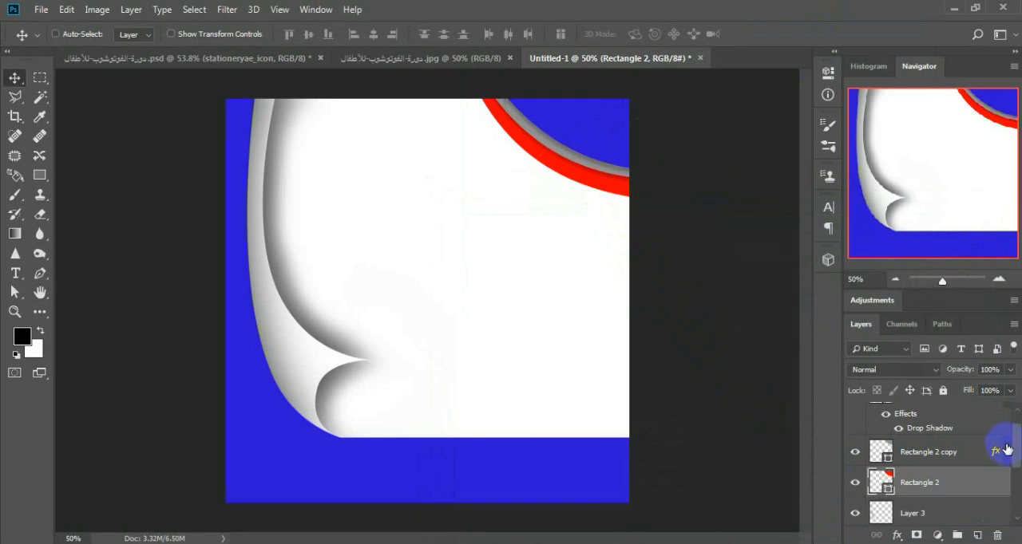
{"action": "scroll", "coordinate": [1005, 432], "scroll_direction": "up", "scroll_amount": 1}
{"action": "left_click", "coordinate": [1007, 419]}
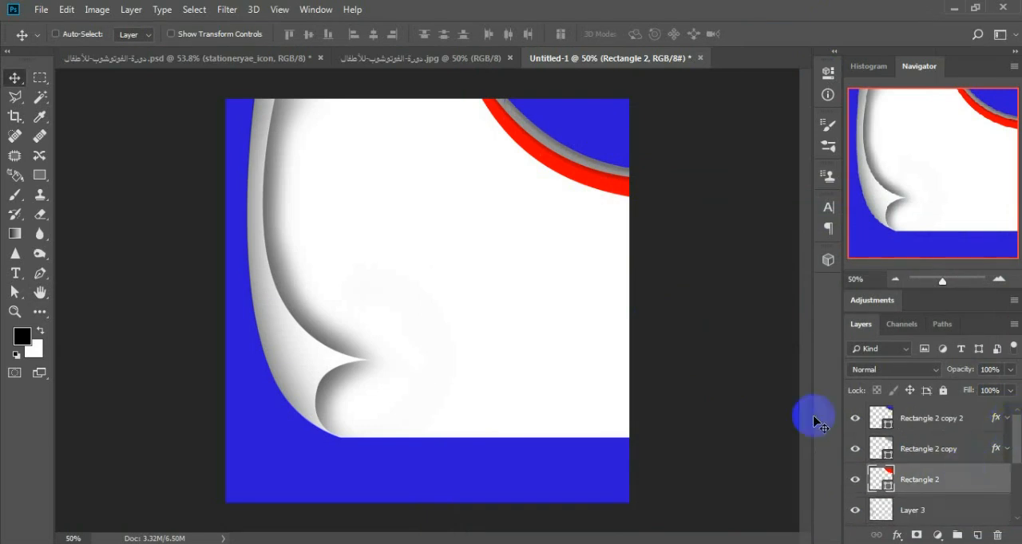
Step: Add a new layer directly below Rectangle 2, brush soft black shading along the red curve's outer edge, and set the layer's opacity to 54%
{"action": "scroll", "coordinate": [1006, 471], "scroll_direction": "down", "scroll_amount": 1}
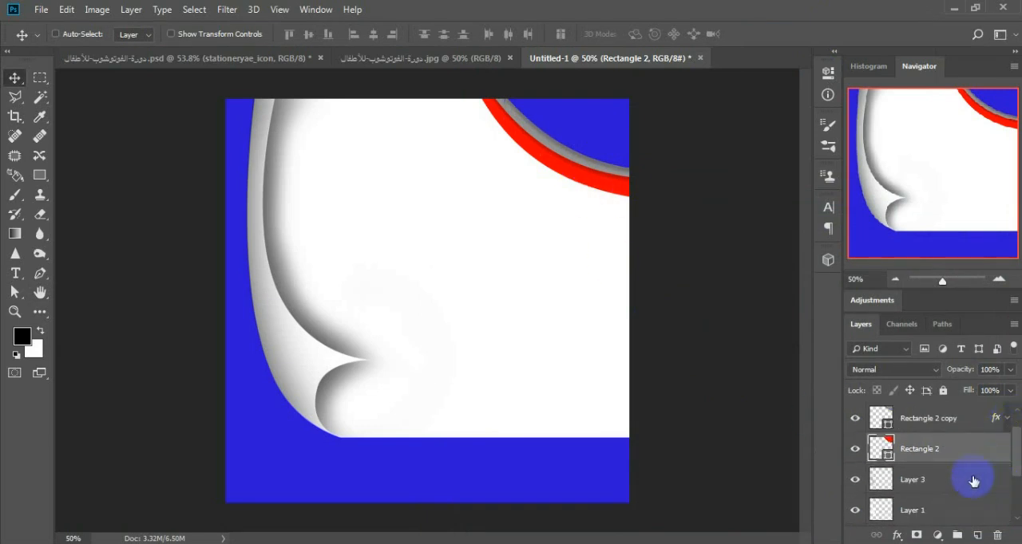
{"action": "left_click", "coordinate": [931, 491]}
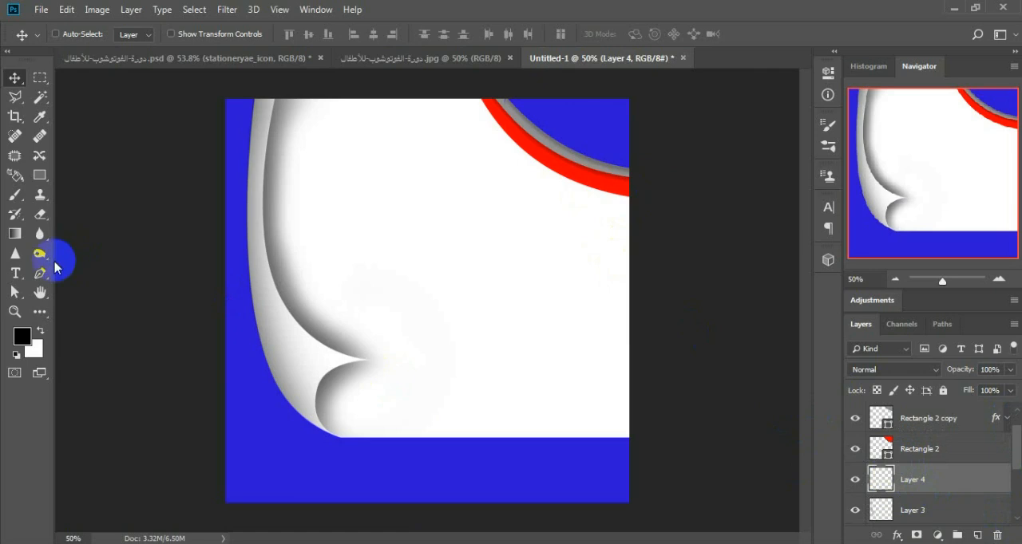
{"action": "left_click", "coordinate": [14, 194]}
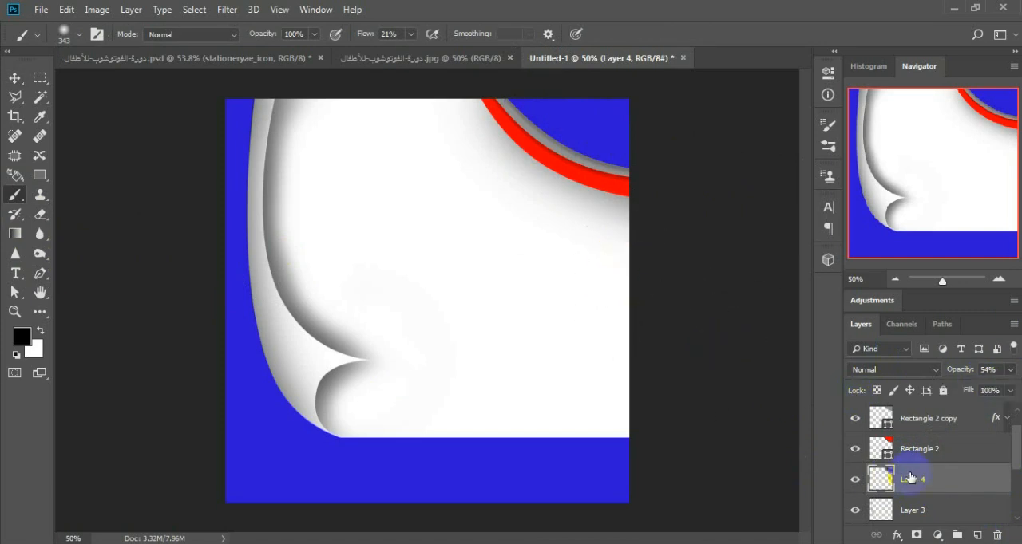
Step: Scale the corner shading on Layer 4 to about 99% in width and height, extending it slightly past the canvas's upper edge
{"action": "key", "text": "ctrl+t"}
{"action": "left_click_drag", "start_coordinate": [430, 269], "coordinate": [438, 262]}
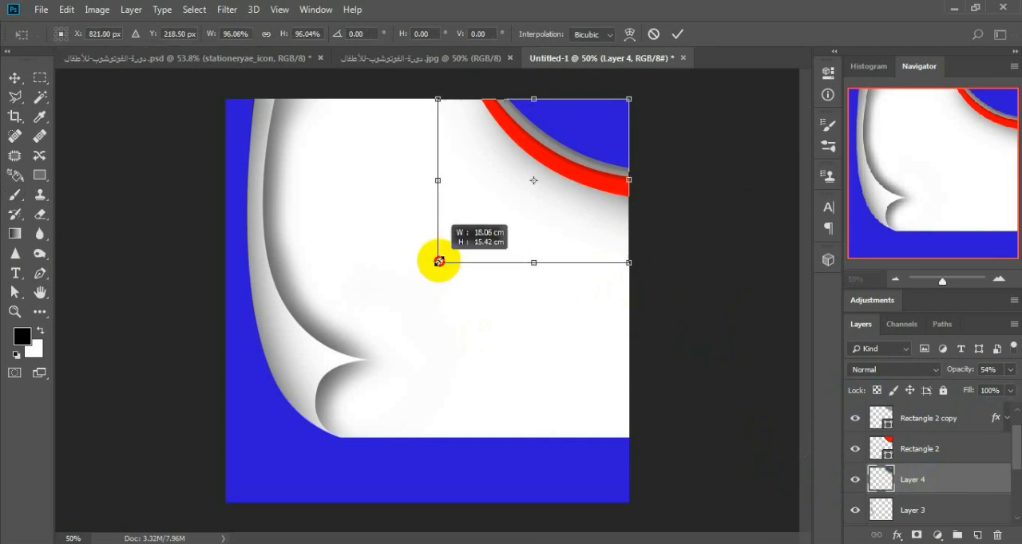
{"action": "left_click_drag", "start_coordinate": [438, 101], "coordinate": [432, 95]}
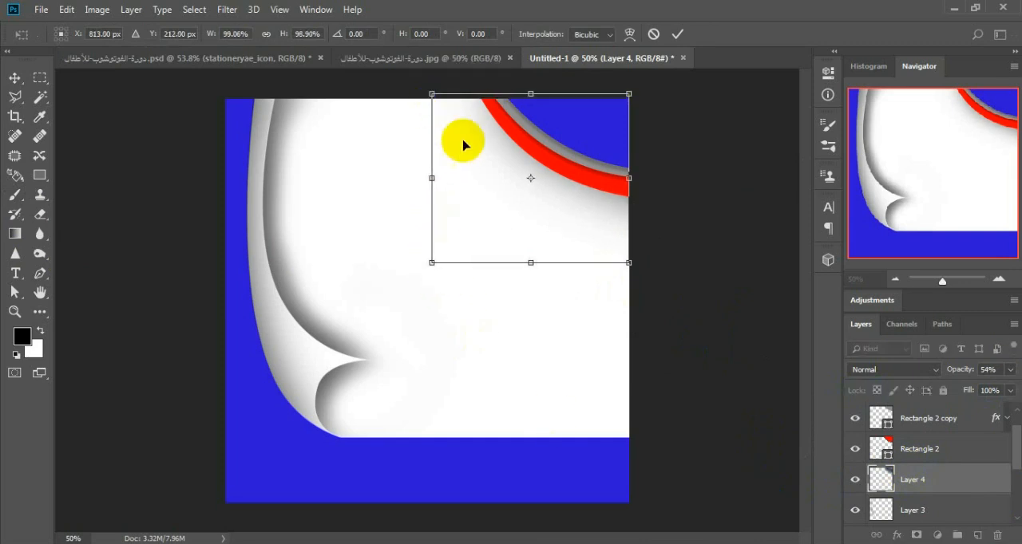
{"action": "key", "text": "Return"}
{"action": "key", "text": "b"}
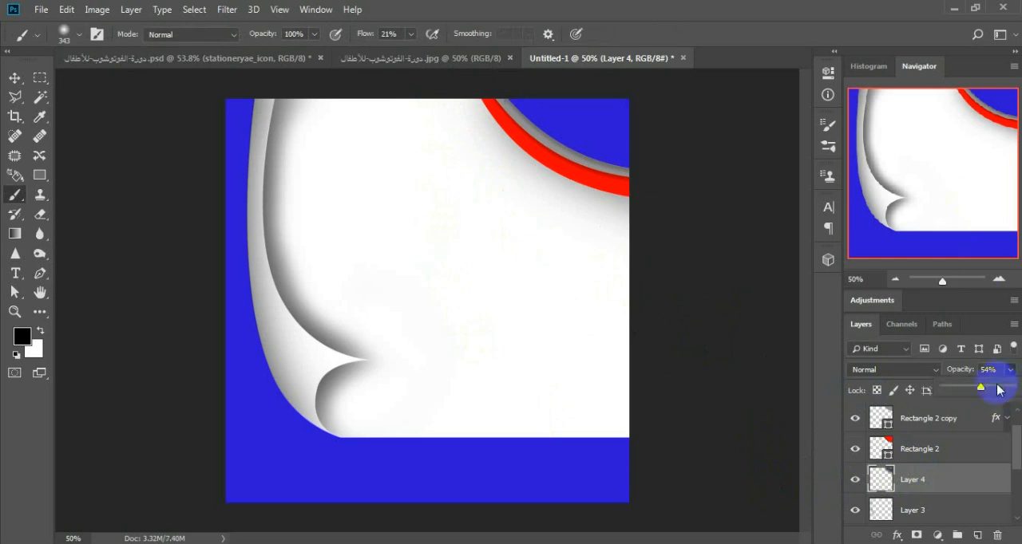
Step: Set the corner shading on Layer 4 to 76% opacity and compare the corner curves with the reference poster
{"action": "left_click", "coordinate": [997, 387]}
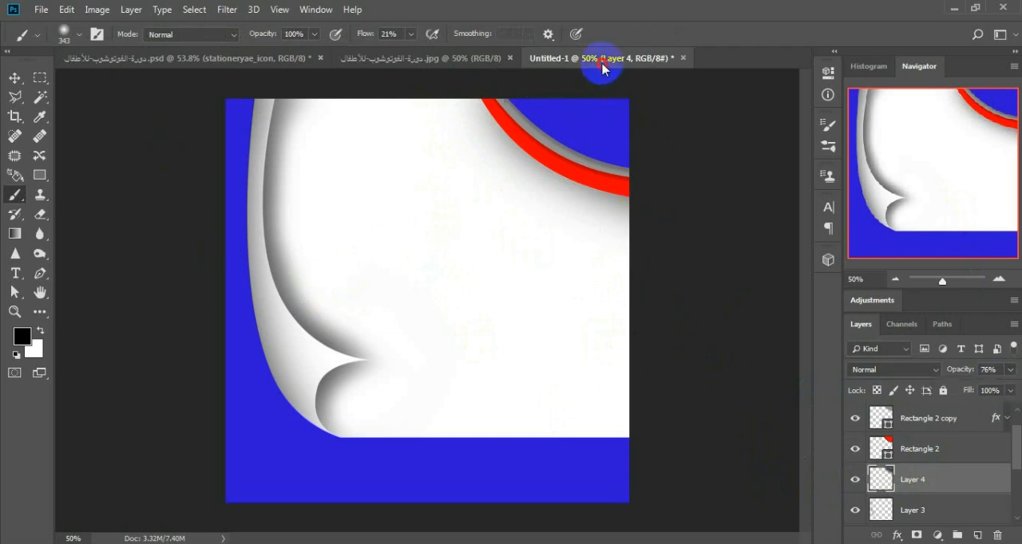
{"action": "left_click", "coordinate": [415, 62]}
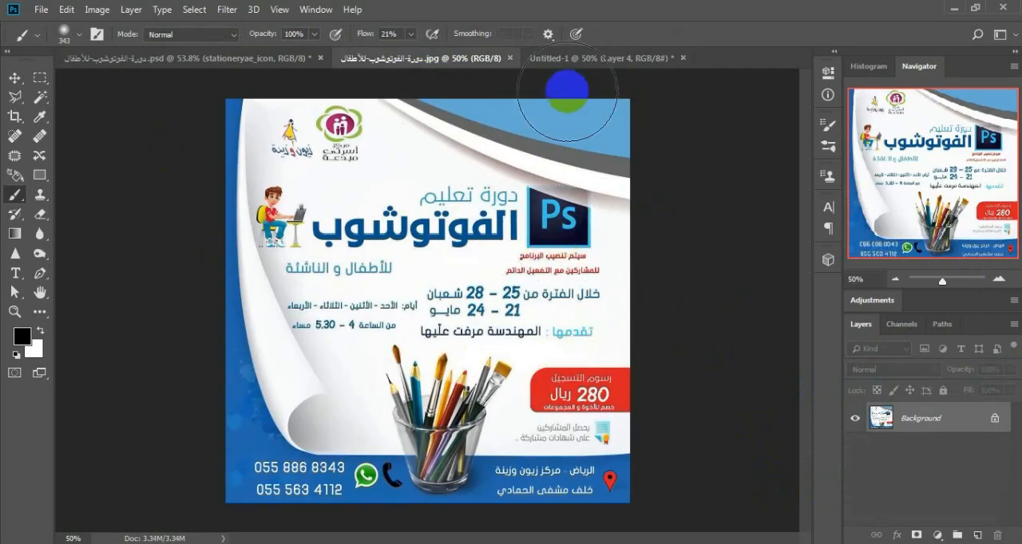
{"action": "left_click", "coordinate": [582, 61]}
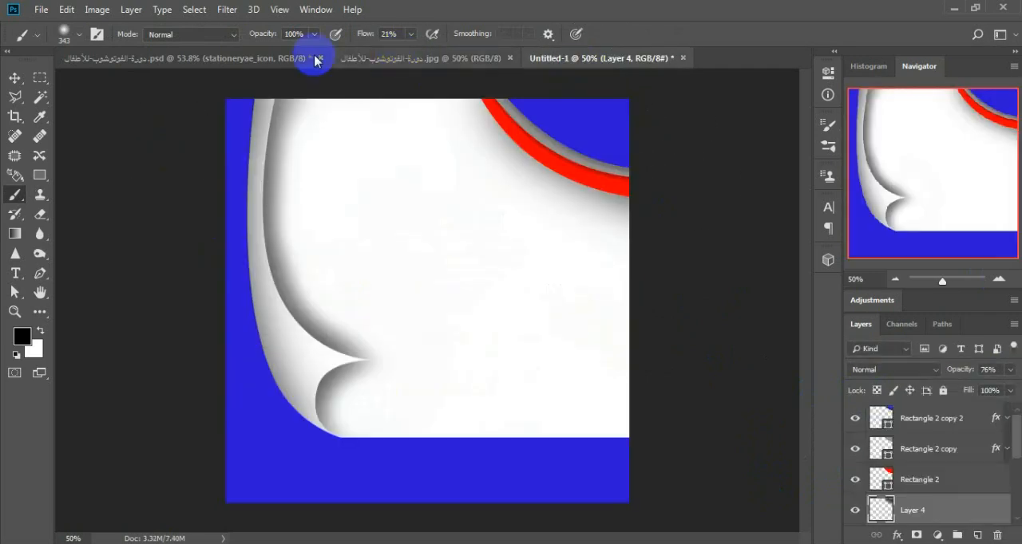
Step: Open 615px-Photoshop_CC_icon.png and bring its Photoshop logo into the Untitled-1 poster document
{"action": "left_click", "coordinate": [36, 11]}
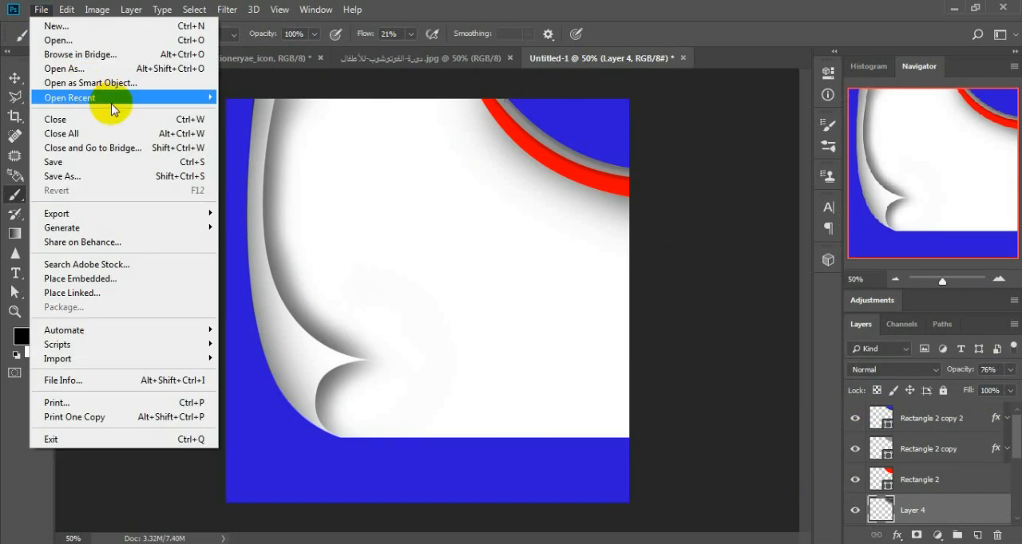
{"action": "left_click", "coordinate": [96, 40]}
{"action": "left_click", "coordinate": [194, 119]}
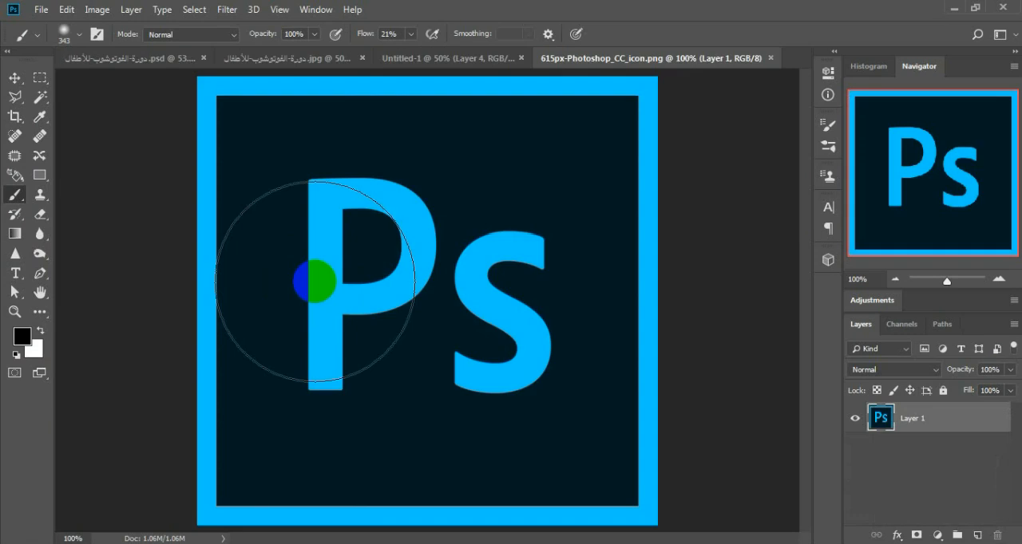
{"action": "left_click", "coordinate": [15, 77]}
{"action": "left_click_drag", "start_coordinate": [447, 315], "coordinate": [444, 108]}
{"action": "left_click_drag", "start_coordinate": [441, 229], "coordinate": [471, 309]}
Step: Scale the Photoshop logo to about 32% and fit it against the red corner curve
{"action": "key", "text": "ctrl+t"}
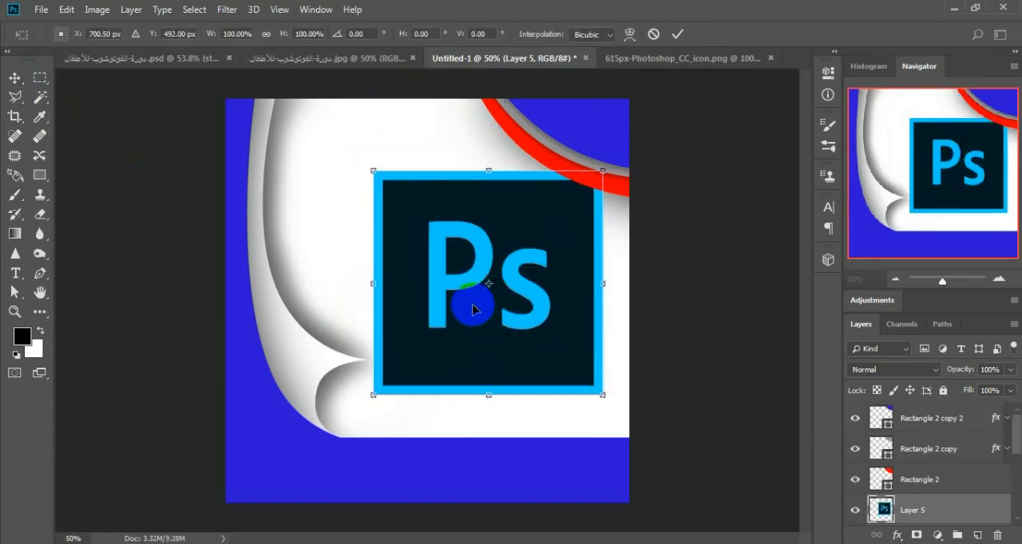
{"action": "left_click_drag", "start_coordinate": [369, 398], "coordinate": [543, 237]}
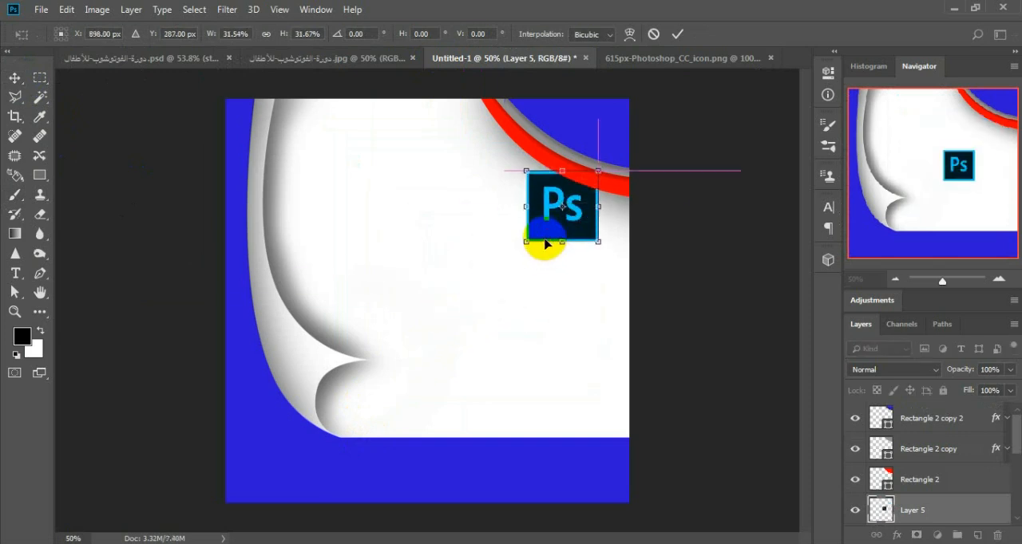
{"action": "key", "text": "Return"}
Step: Place the Photoshop logo's Layer 5 directly below Layer 4 and shift the logo slightly down and left of the red curve
{"action": "scroll", "coordinate": [916, 495], "scroll_direction": "down", "scroll_amount": 3}
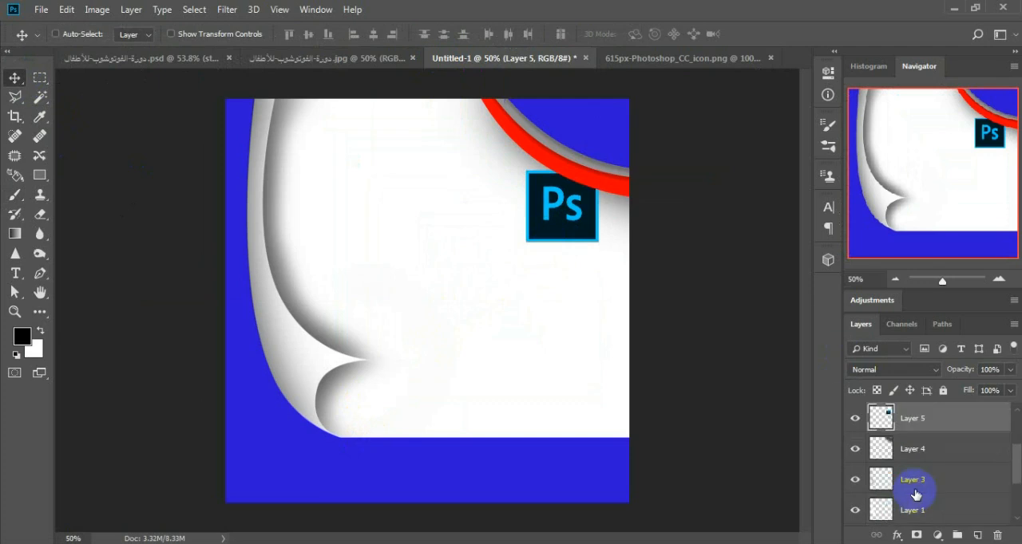
{"action": "left_click_drag", "start_coordinate": [900, 423], "coordinate": [909, 463]}
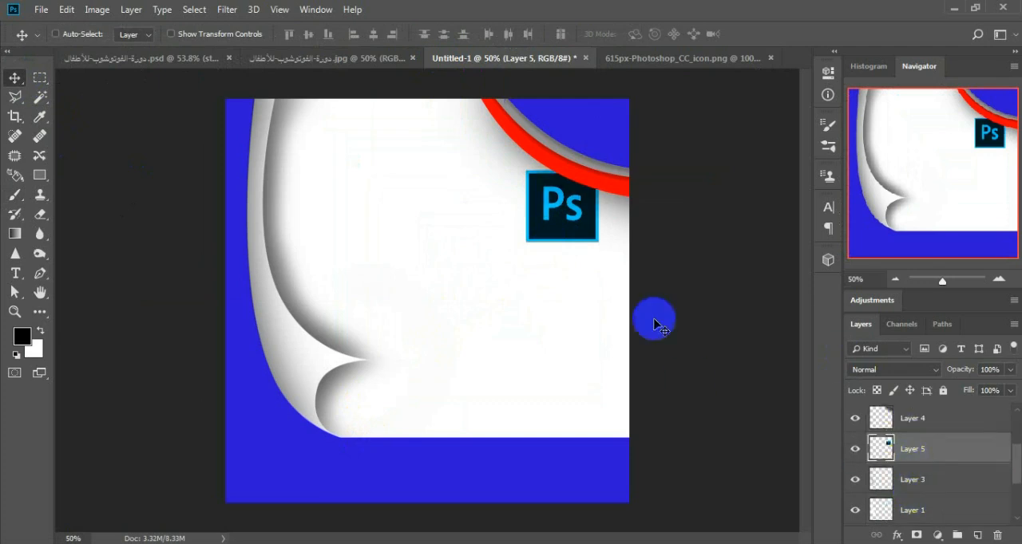
{"action": "left_click_drag", "start_coordinate": [557, 208], "coordinate": [546, 219]}
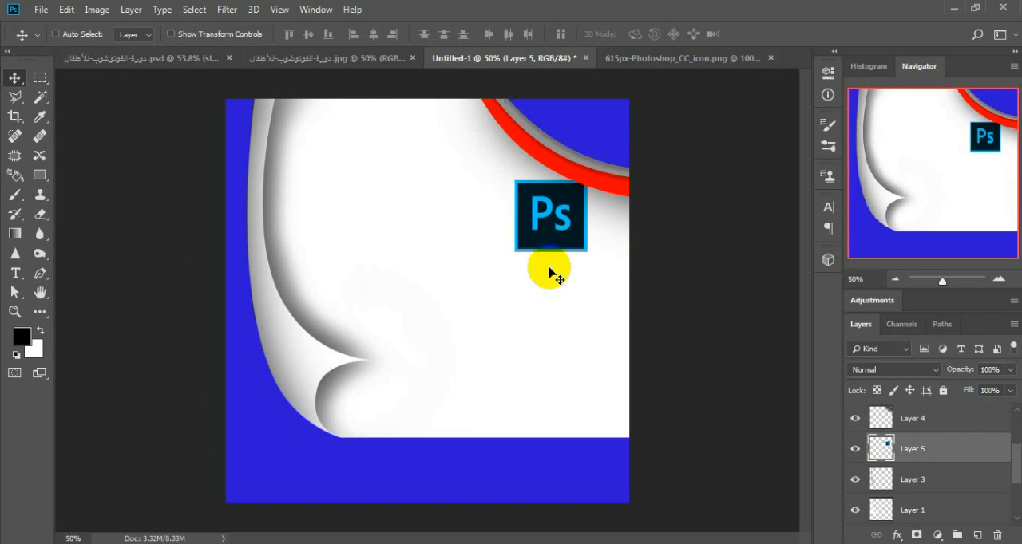
Step: Copy the title texts الفوتوشوب and دورة تعليم from the source PSD into Untitled-1, stacked beside the Photoshop logo
{"action": "left_click", "coordinate": [209, 56]}
{"action": "right_click", "coordinate": [427, 216]}
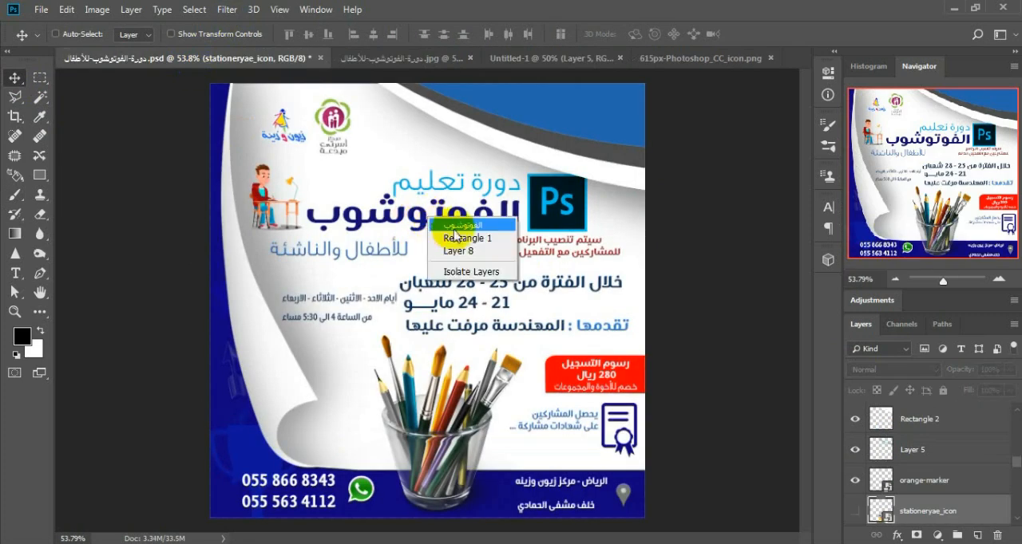
{"action": "left_click", "coordinate": [451, 225]}
{"action": "left_click_drag", "start_coordinate": [448, 224], "coordinate": [435, 247]}
{"action": "left_click", "coordinate": [171, 58]}
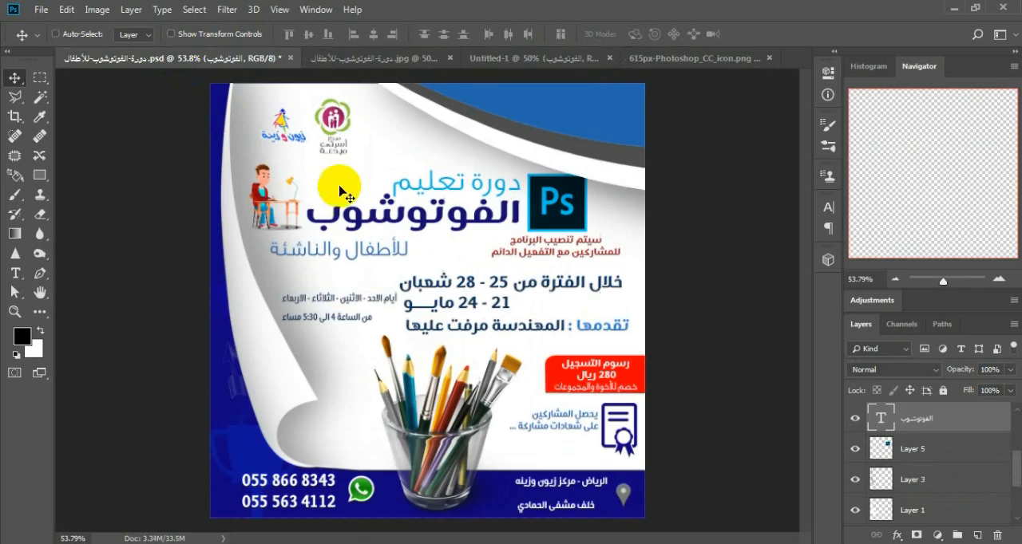
{"action": "right_click", "coordinate": [438, 194]}
{"action": "left_click", "coordinate": [472, 201]}
{"action": "left_click_drag", "start_coordinate": [479, 191], "coordinate": [458, 203]}
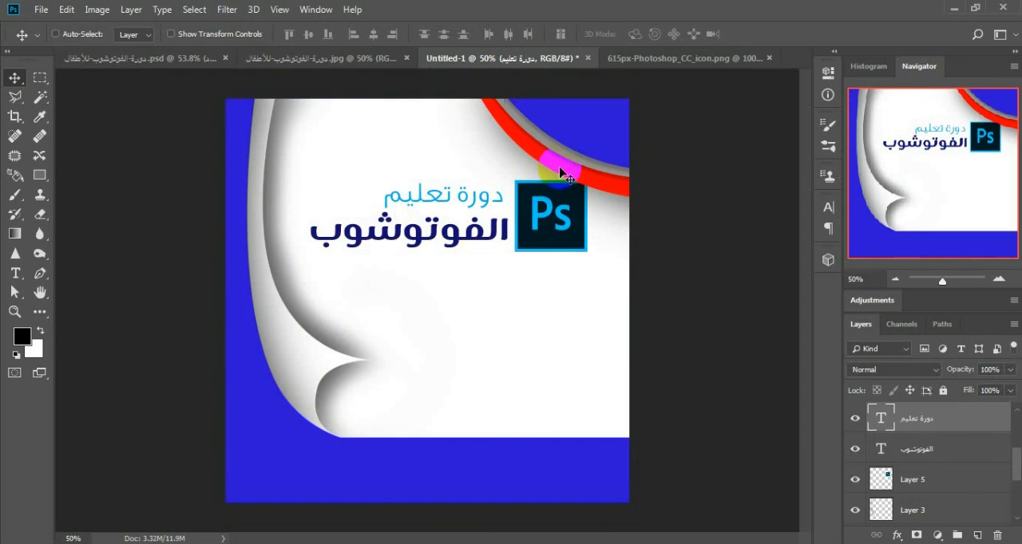
Step: Copy the two organisation logos and the boy-at-desk illustration from the source PSD into Untitled-1, and shrink the Photoshop logo slightly
{"action": "left_click", "coordinate": [142, 61]}
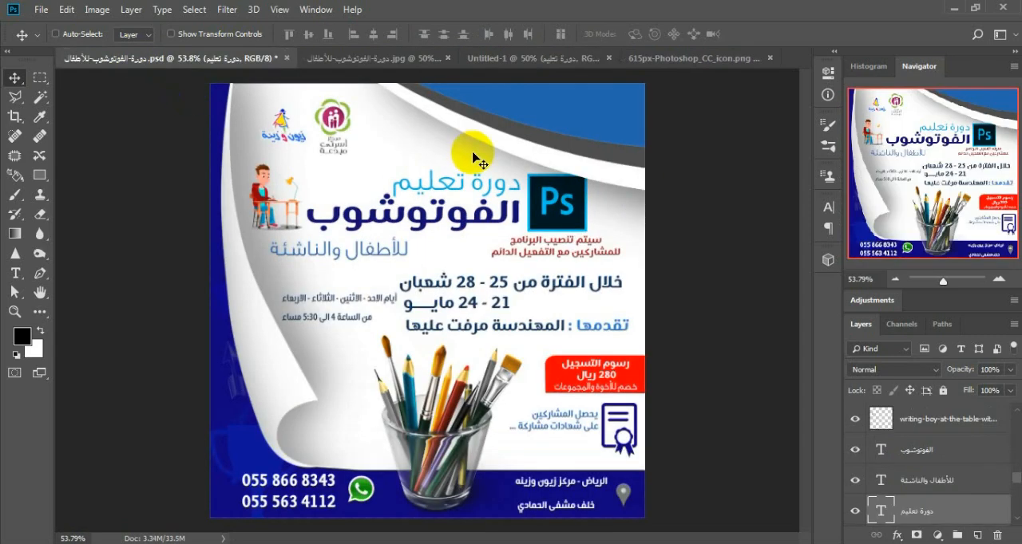
{"action": "left_click", "coordinate": [297, 139], "text": "ctrl"}
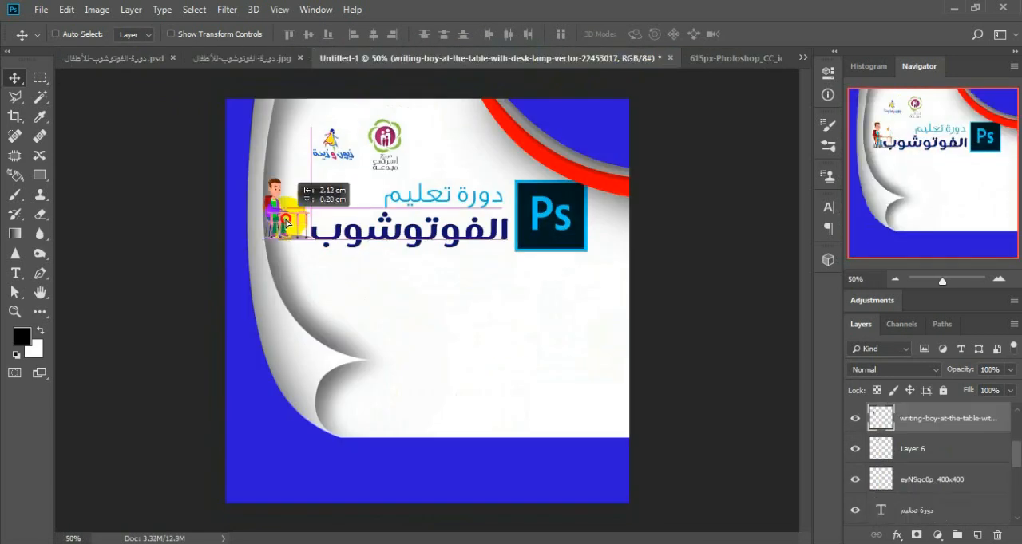
{"action": "key", "text": "ctrl+t"}
{"action": "left_click_drag", "start_coordinate": [500, 256], "coordinate": [521, 250]}
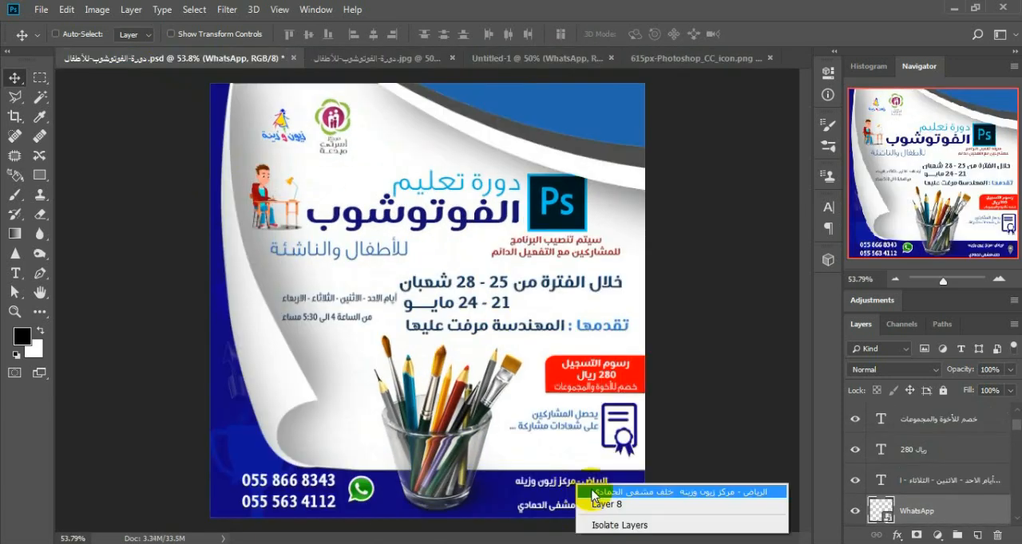
Step: Copy the address text, location marker, phone numbers and presenter line from the source PSD to their matching places on the Untitled-1 poster
{"action": "left_click_drag", "start_coordinate": [526, 474], "coordinate": [547, 482]}
{"action": "left_click_drag", "start_coordinate": [624, 494], "coordinate": [425, 60]}
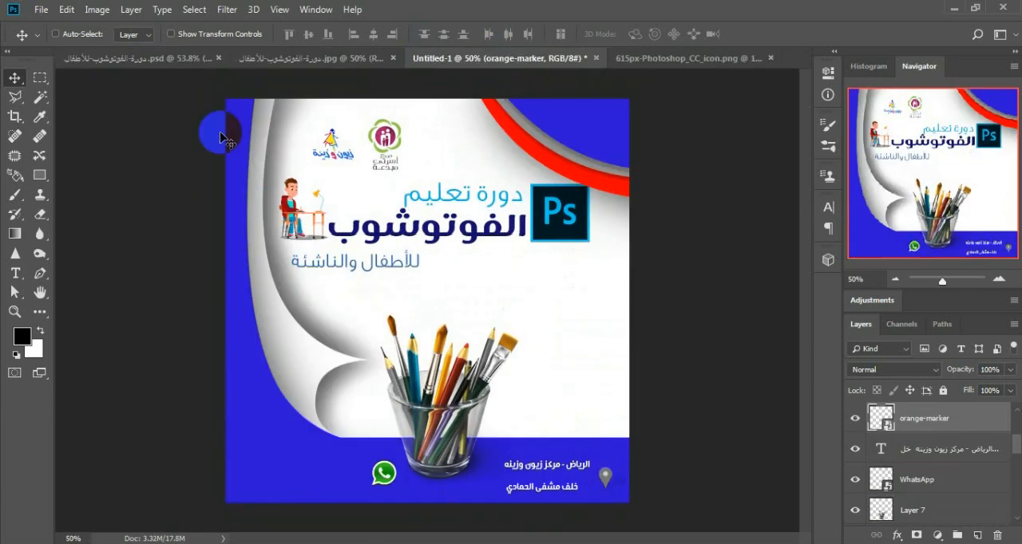
{"action": "left_click", "coordinate": [141, 58]}
{"action": "left_click_drag", "start_coordinate": [297, 493], "coordinate": [409, 268]}
{"action": "left_click", "coordinate": [307, 58]}
{"action": "left_click", "coordinate": [140, 59]}
{"action": "left_click_drag", "start_coordinate": [483, 336], "coordinate": [503, 287]}
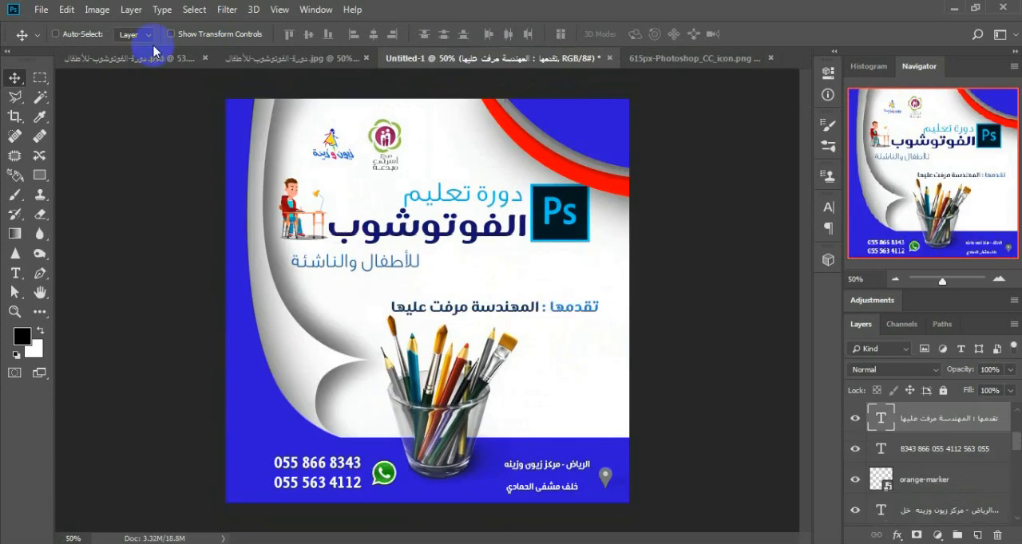
Step: Select the red registration-fee box, Rounded Rectangle 1, in the source PSD and try shifting it slightly upward
{"action": "left_click", "coordinate": [141, 59]}
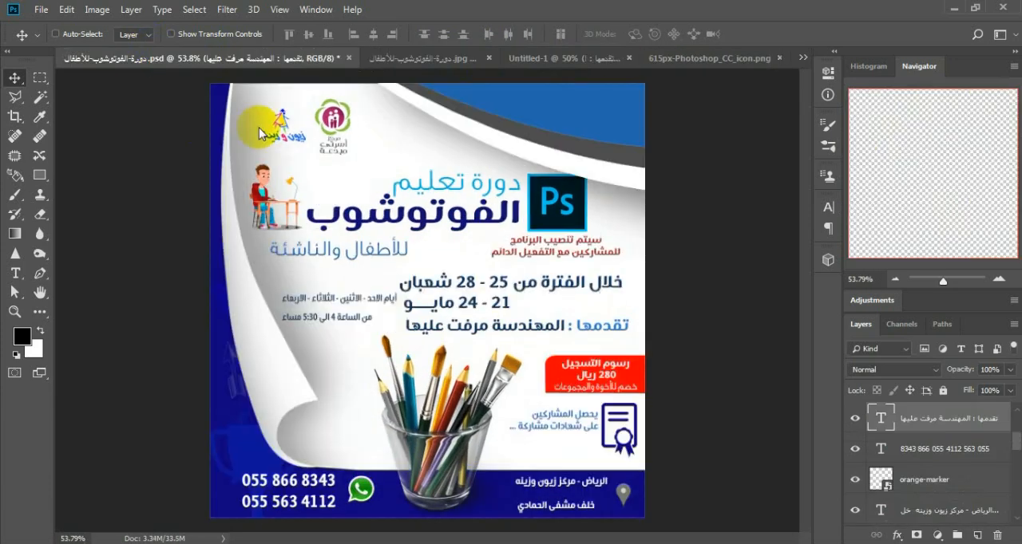
{"action": "right_click", "coordinate": [558, 374]}
{"action": "left_click", "coordinate": [563, 379]}
{"action": "mouse_move", "coordinate": [559, 382]}
{"action": "left_mouse_down"}
{"action": "mouse_move", "coordinate": [531, 360]}
{"action": "mouse_move", "coordinate": [548, 346]}
{"action": "mouse_move", "coordinate": [556, 372]}
{"action": "left_mouse_up"}
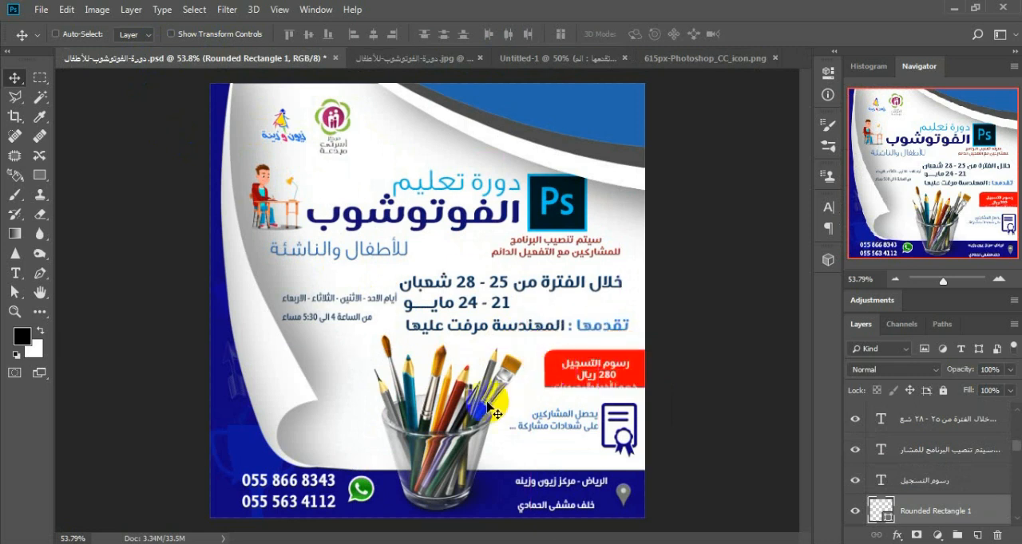
{"action": "left_click_drag", "start_coordinate": [515, 410], "coordinate": [515, 415]}
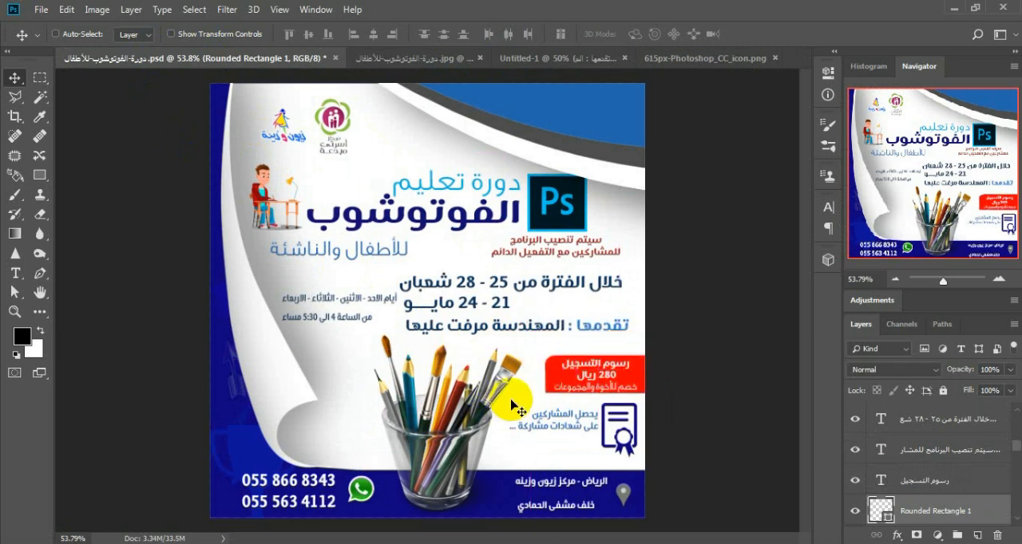
Step: In Untitled-1, draw a 249 x 106 px rounded rectangle with 10 px radius below the presenter line, overlapping the canvas's right edge
{"action": "left_click", "coordinate": [508, 60]}
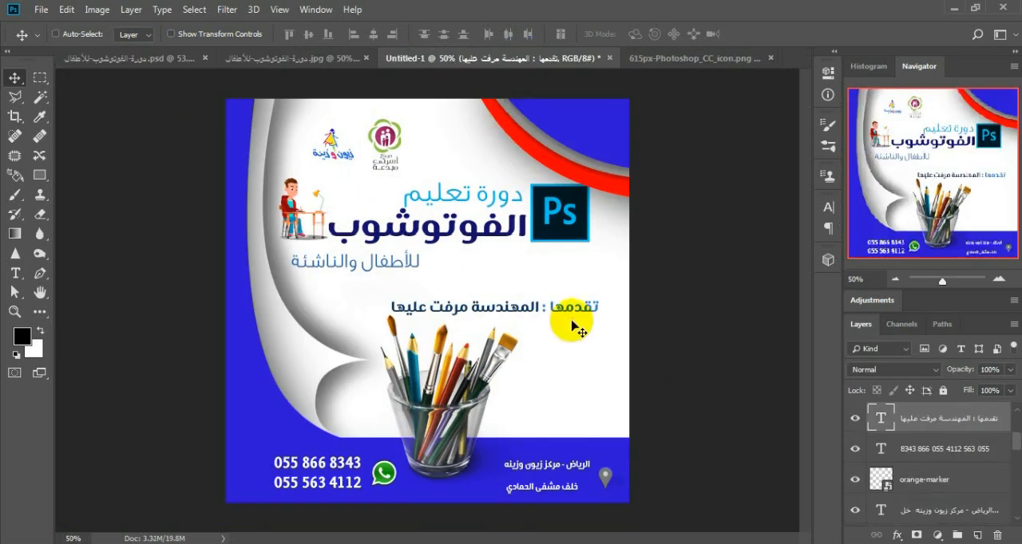
{"action": "scroll", "coordinate": [606, 351], "scroll_direction": "up", "scroll_amount": 2}
{"action": "scroll", "coordinate": [607, 345], "scroll_direction": "up", "scroll_amount": 1}
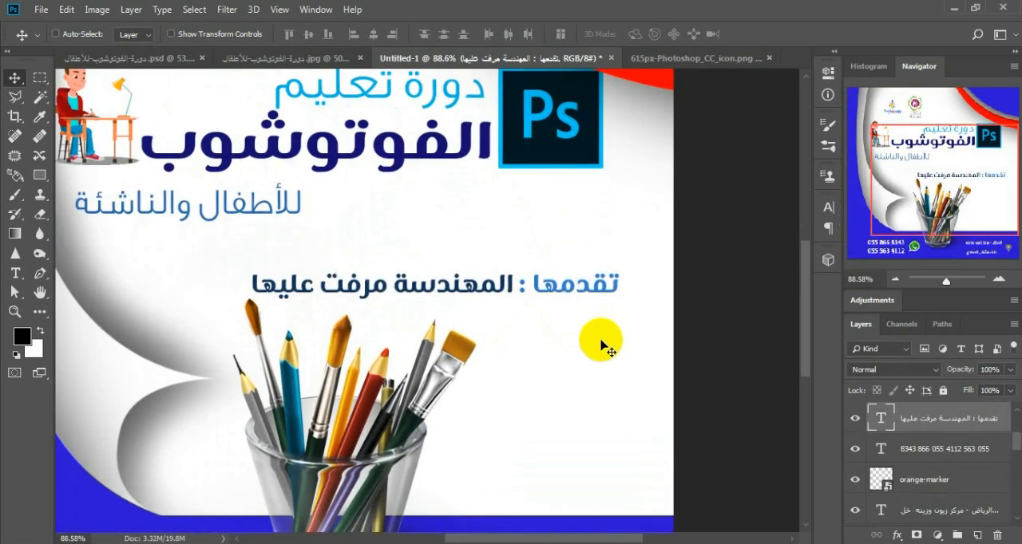
{"action": "left_click", "coordinate": [39, 175]}
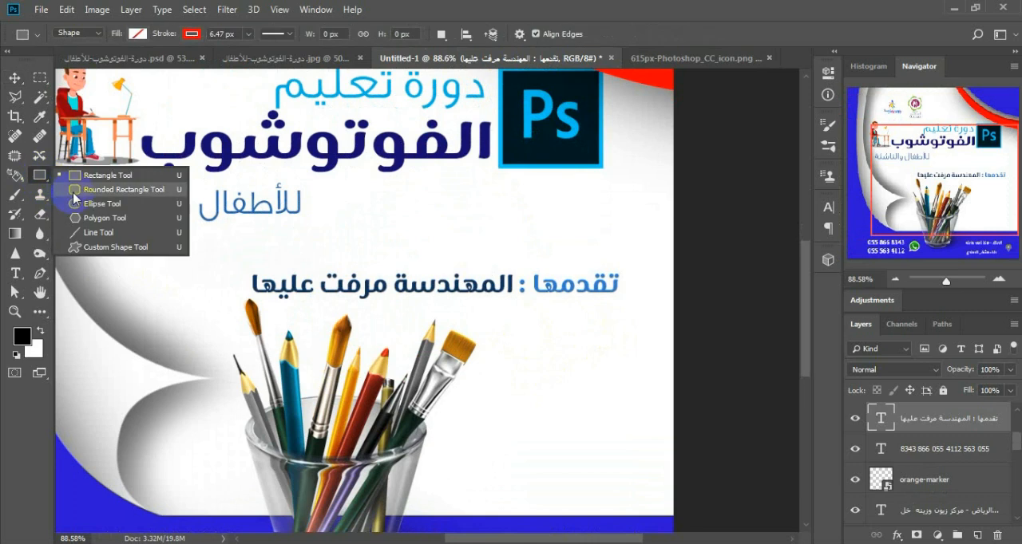
{"action": "left_click", "coordinate": [74, 194]}
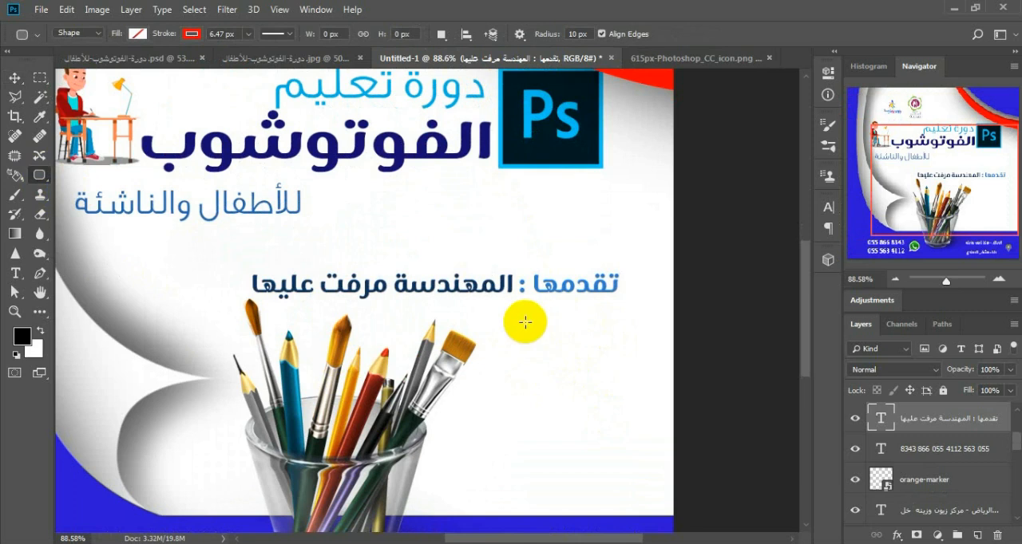
{"action": "left_click_drag", "start_coordinate": [525, 323], "coordinate": [689, 391]}
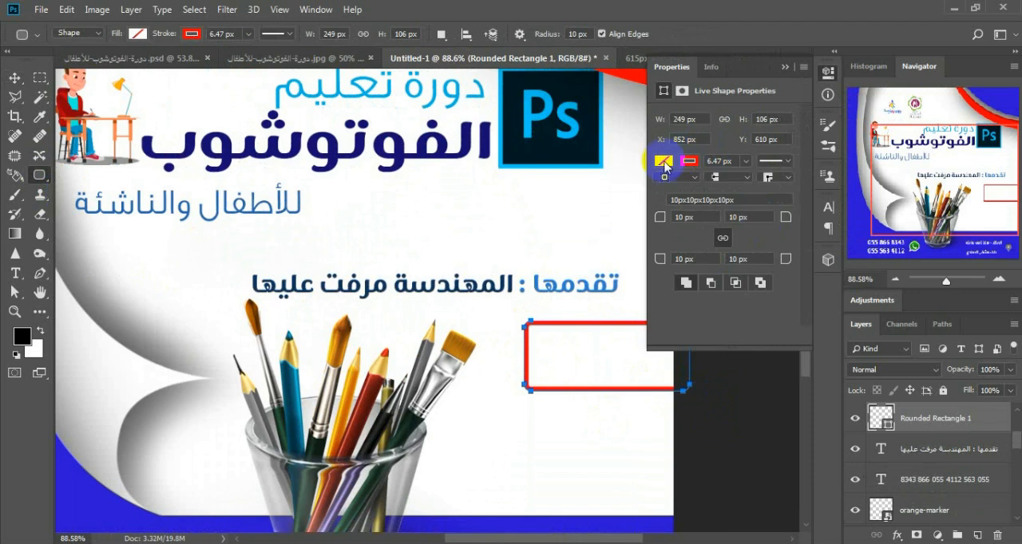
Step: Fill the rounded rectangle with red and remove its stroke
{"action": "left_click", "coordinate": [663, 161]}
{"action": "left_click", "coordinate": [667, 257]}
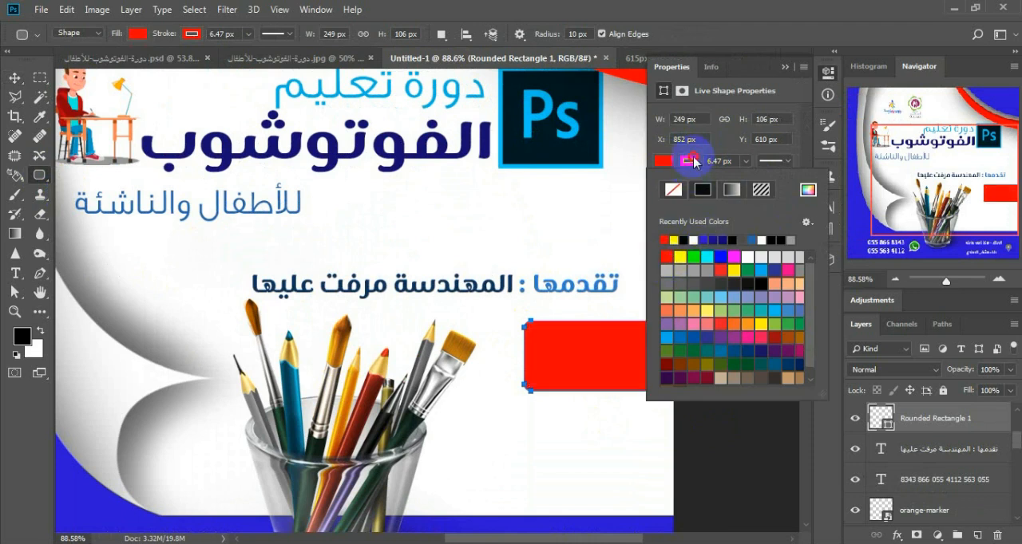
{"action": "left_click", "coordinate": [673, 190]}
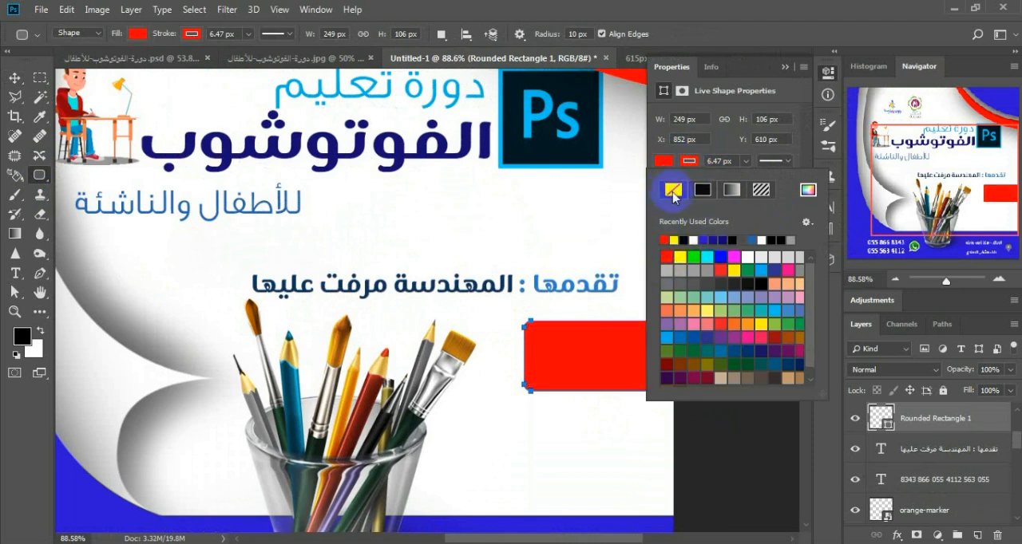
{"action": "left_click", "coordinate": [785, 67]}
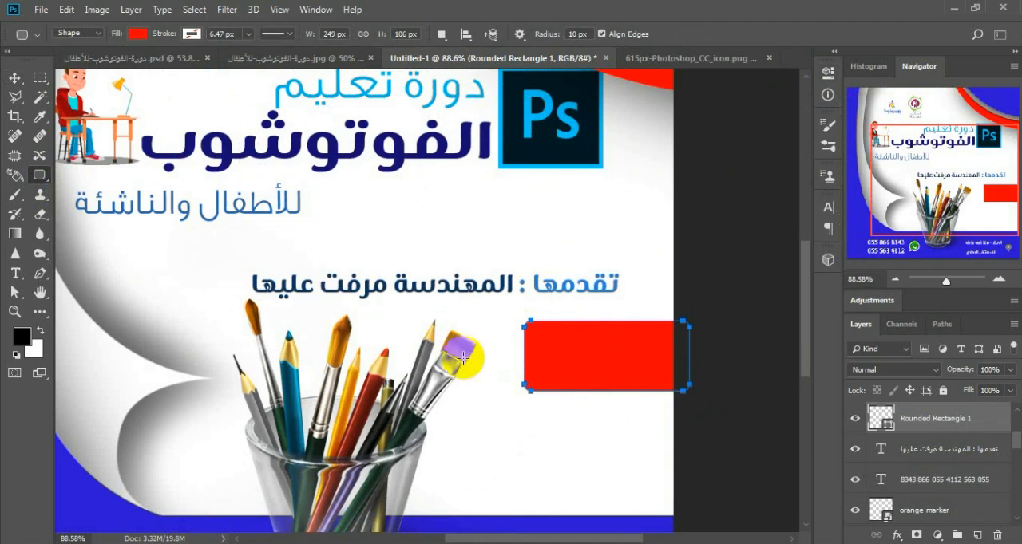
Step: Try reshaping the red box's lower-left rounded corner by pulling out and then converting its bottom anchor point
{"action": "scroll", "coordinate": [577, 383], "scroll_direction": "up", "scroll_amount": 8}
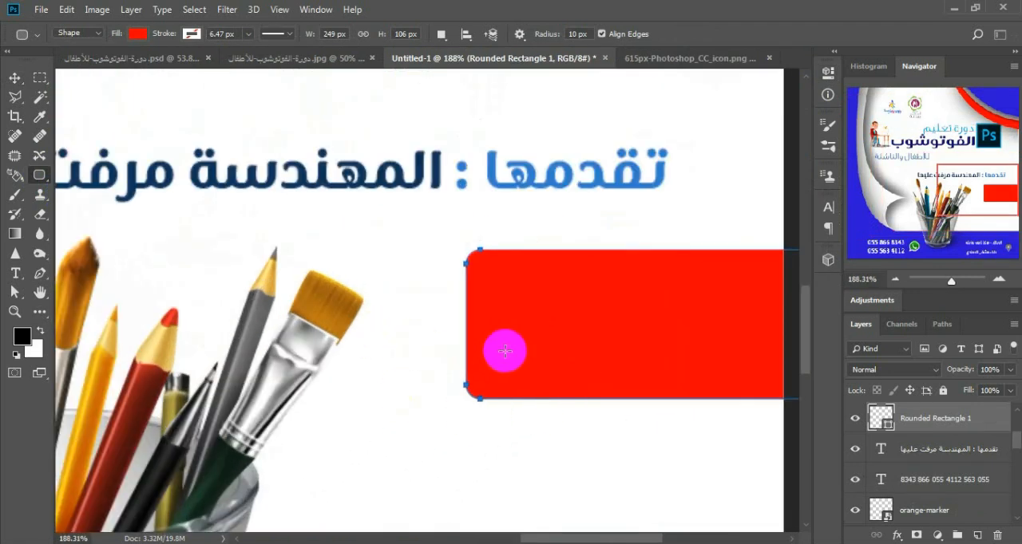
{"action": "left_click_drag", "start_coordinate": [612, 346], "coordinate": [554, 347]}
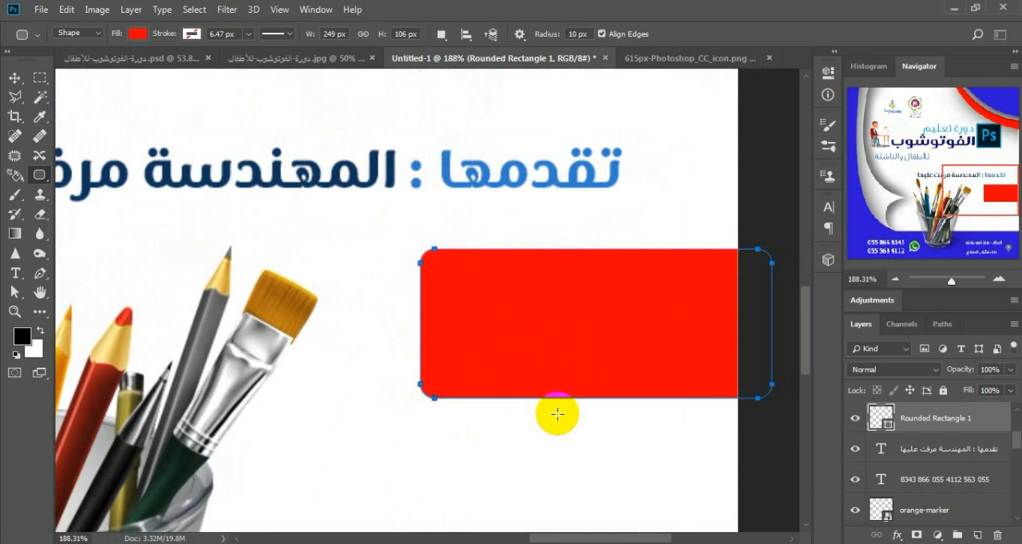
{"action": "left_click", "coordinate": [12, 295]}
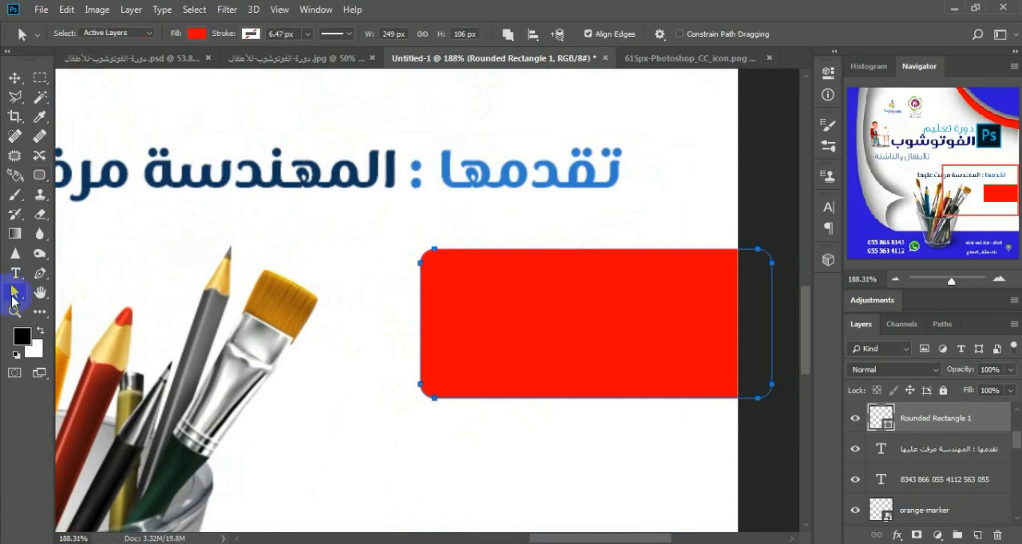
{"action": "left_click", "coordinate": [66, 307]}
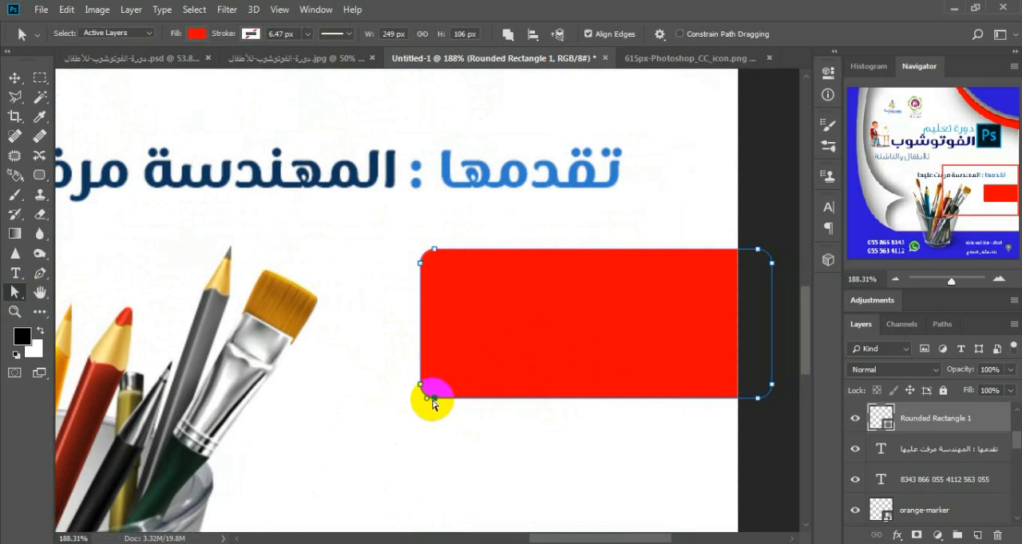
{"action": "left_click_drag", "start_coordinate": [429, 398], "coordinate": [411, 395]}
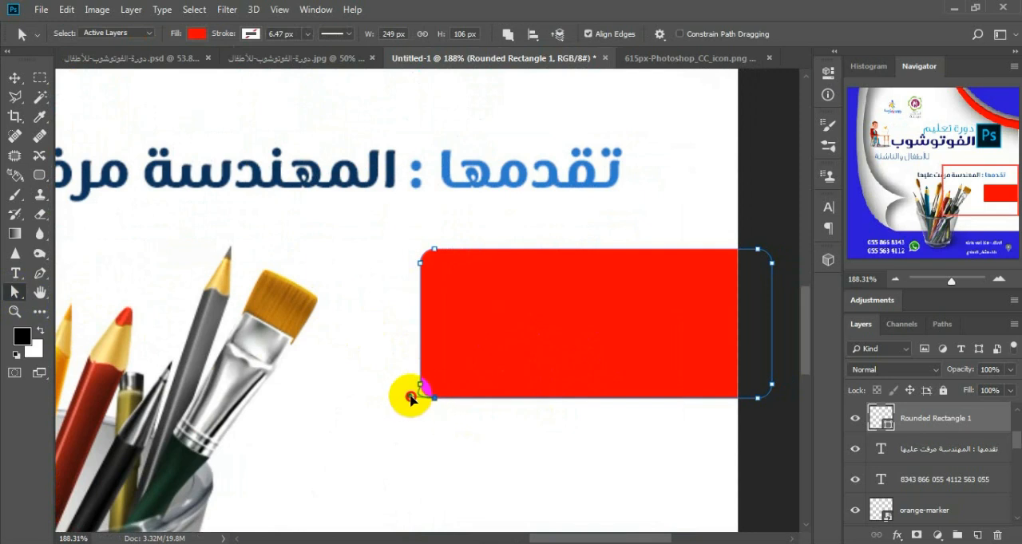
{"action": "left_click", "coordinate": [507, 221]}
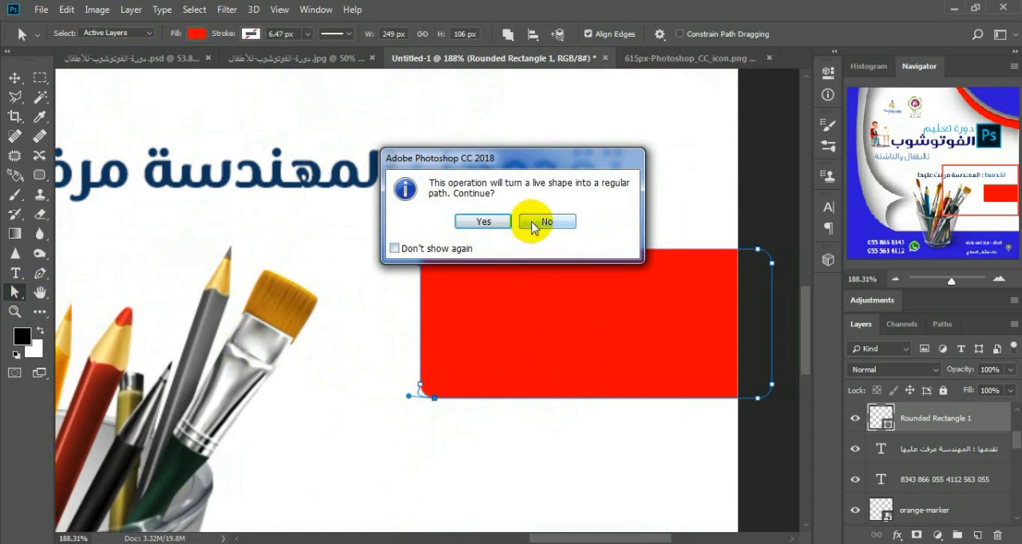
{"action": "left_click", "coordinate": [42, 278]}
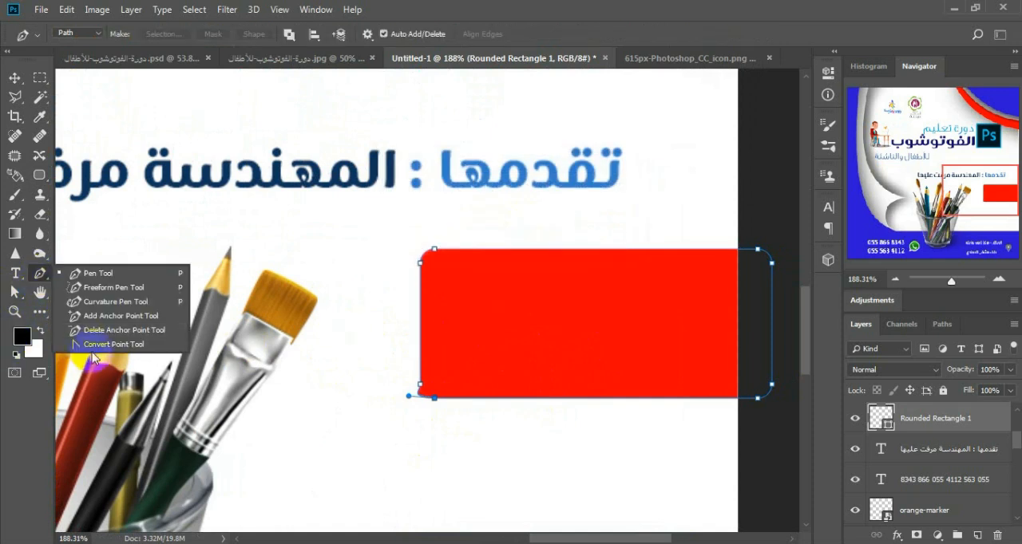
{"action": "left_click", "coordinate": [103, 346]}
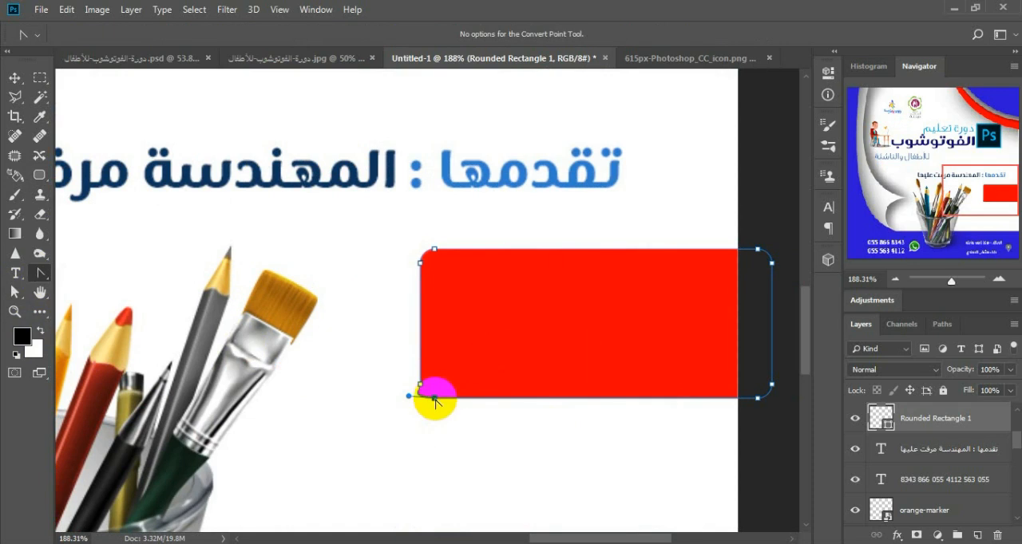
{"action": "left_click", "coordinate": [434, 398]}
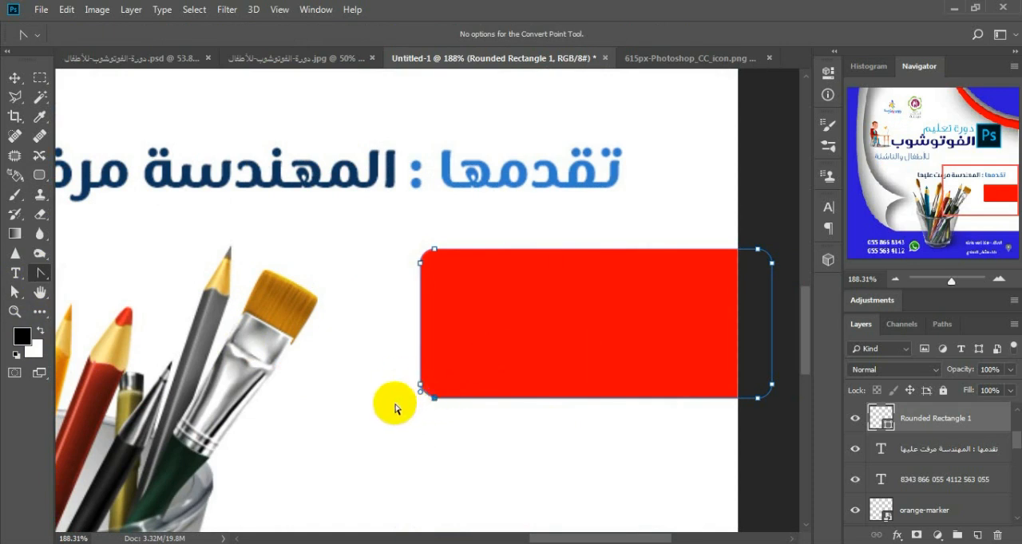
Step: Delete the bottom anchor point of the red box's lower-left rounded corner with the Pen tool
{"action": "left_click", "coordinate": [43, 281]}
{"action": "left_click", "coordinate": [104, 271]}
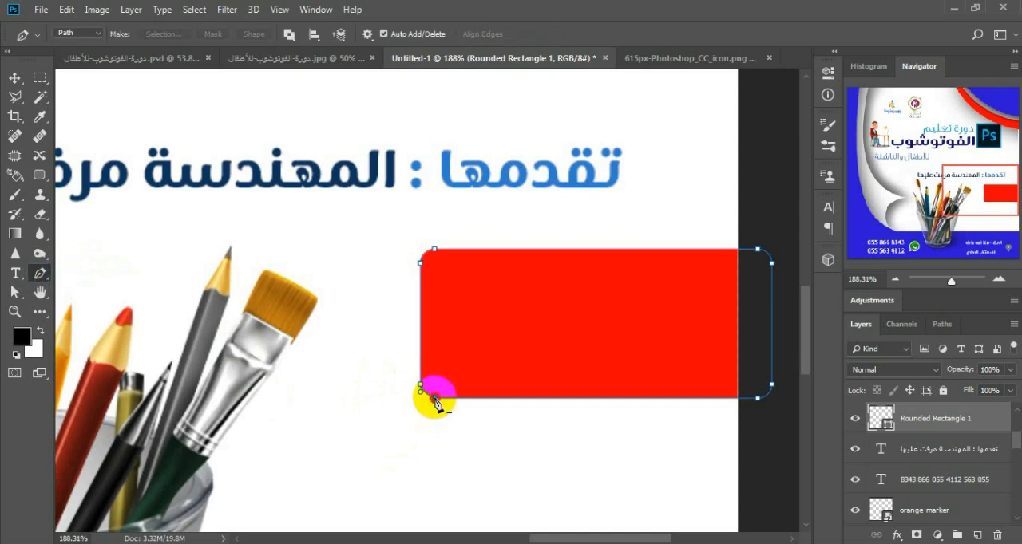
{"action": "left_click_drag", "start_coordinate": [435, 399], "coordinate": [435, 439]}
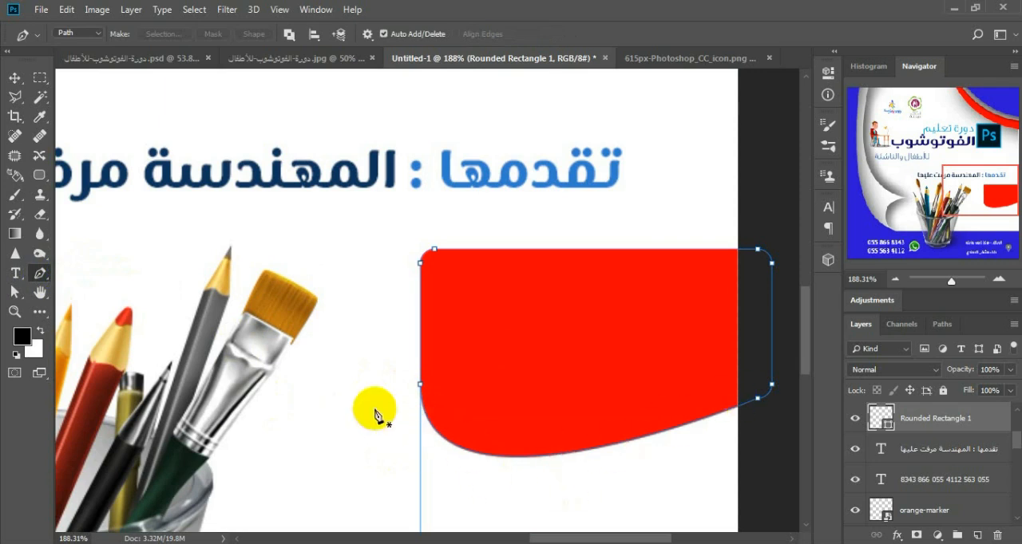
Step: Convert the remaining lower-left anchor to a sharp corner point and move it down level with the red box's bottom edge
{"action": "right_click", "coordinate": [42, 273]}
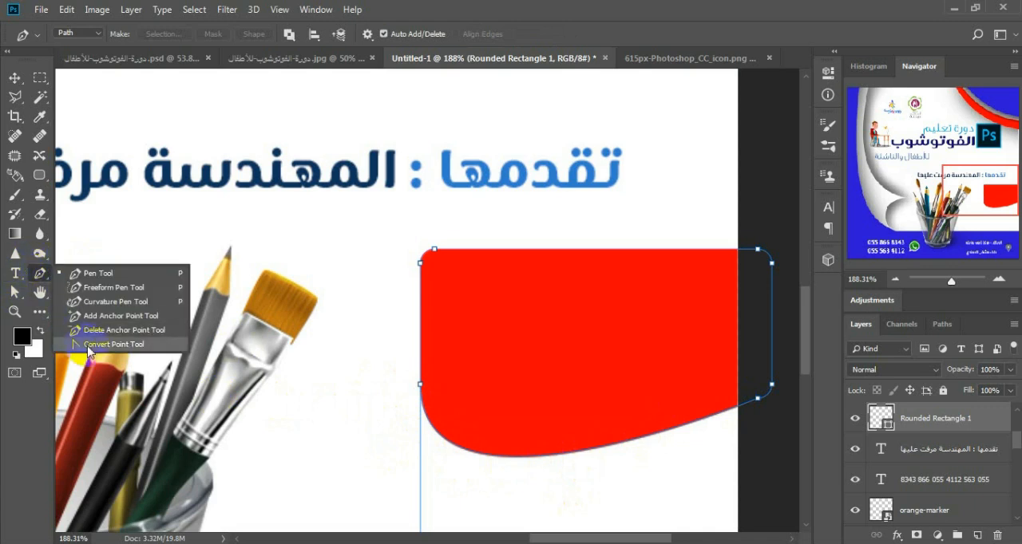
{"action": "left_click", "coordinate": [88, 345]}
{"action": "left_click", "coordinate": [423, 409]}
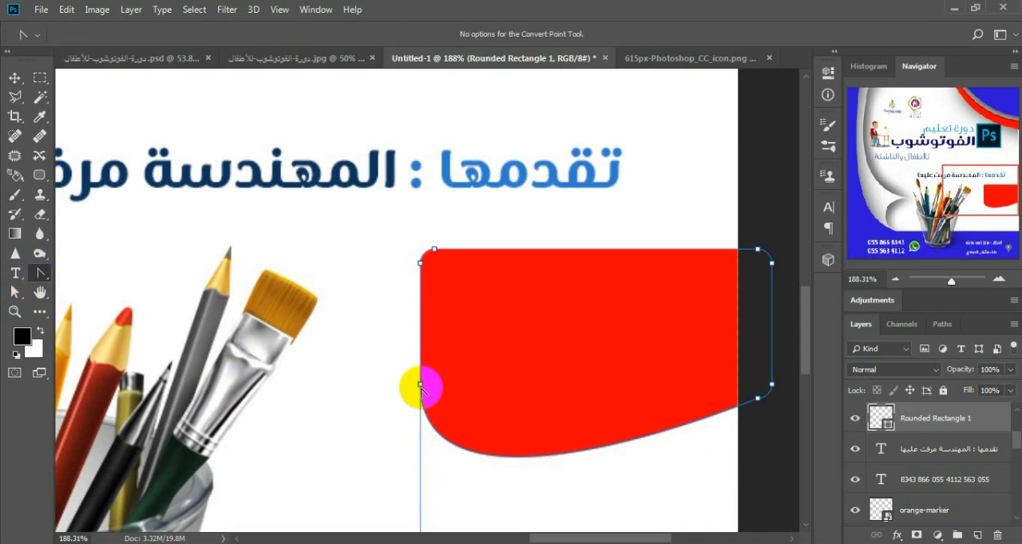
{"action": "left_click", "coordinate": [421, 385]}
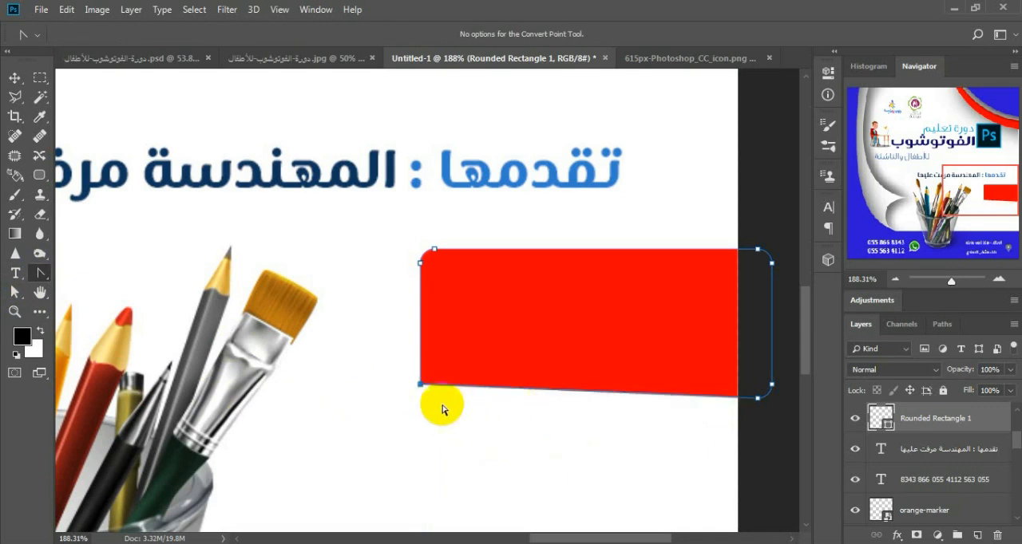
{"action": "mouse_move", "coordinate": [420, 387]}
{"action": "left_mouse_down"}
{"action": "mouse_move", "coordinate": [422, 407]}
{"action": "mouse_move", "coordinate": [421, 398]}
{"action": "left_mouse_up"}
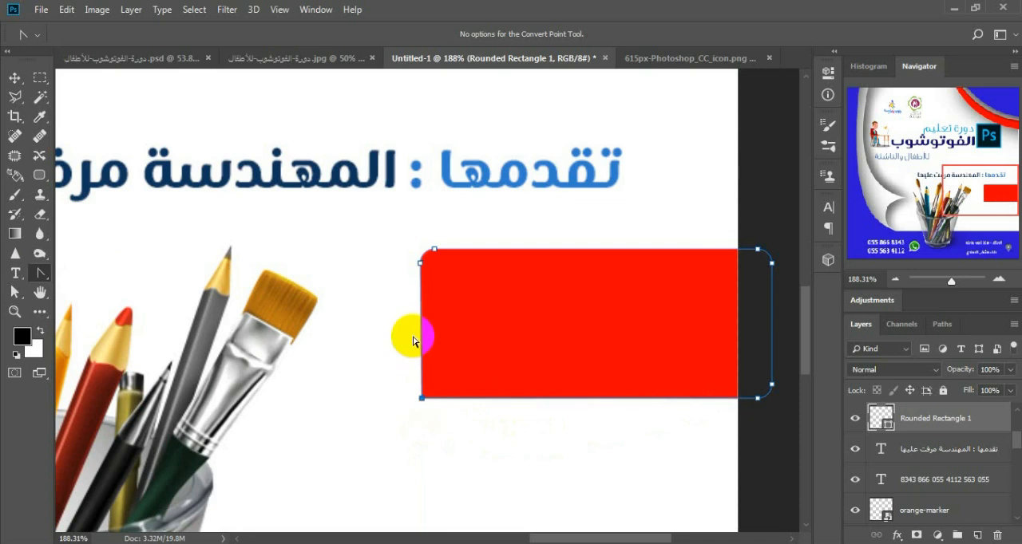
Step: Show the rulers, check the red box's bottom edge against a horizontal guide, and remove the guide
{"action": "key", "text": "ctrl+r"}
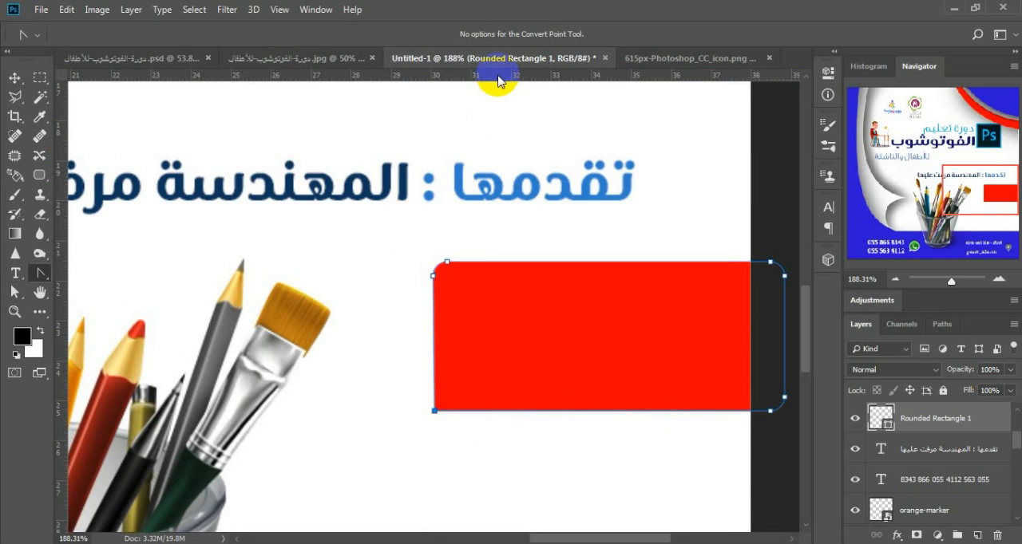
{"action": "left_click_drag", "start_coordinate": [498, 81], "coordinate": [500, 412]}
{"action": "scroll", "coordinate": [456, 452], "scroll_direction": "up", "scroll_amount": 5}
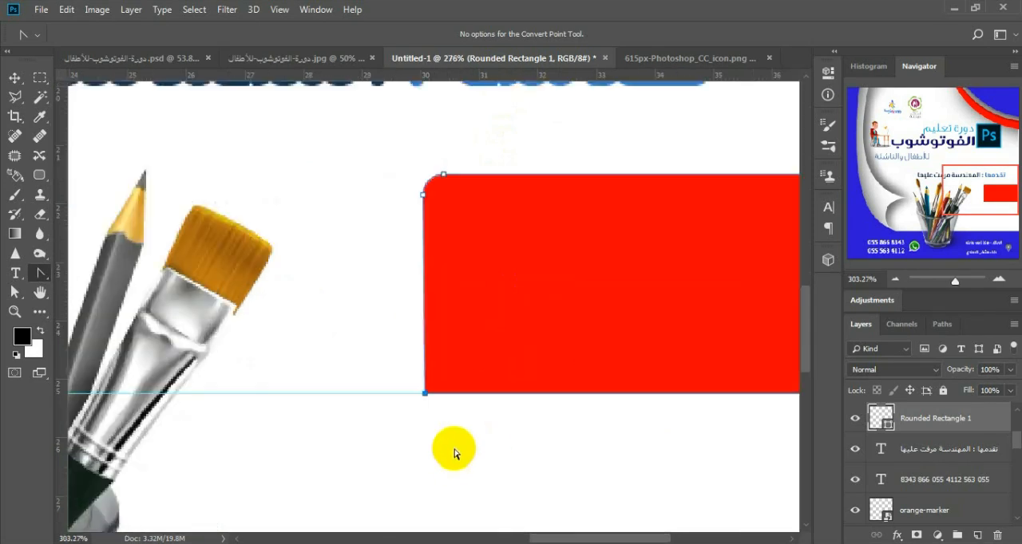
{"action": "scroll", "coordinate": [451, 434], "scroll_direction": "down", "scroll_amount": 5}
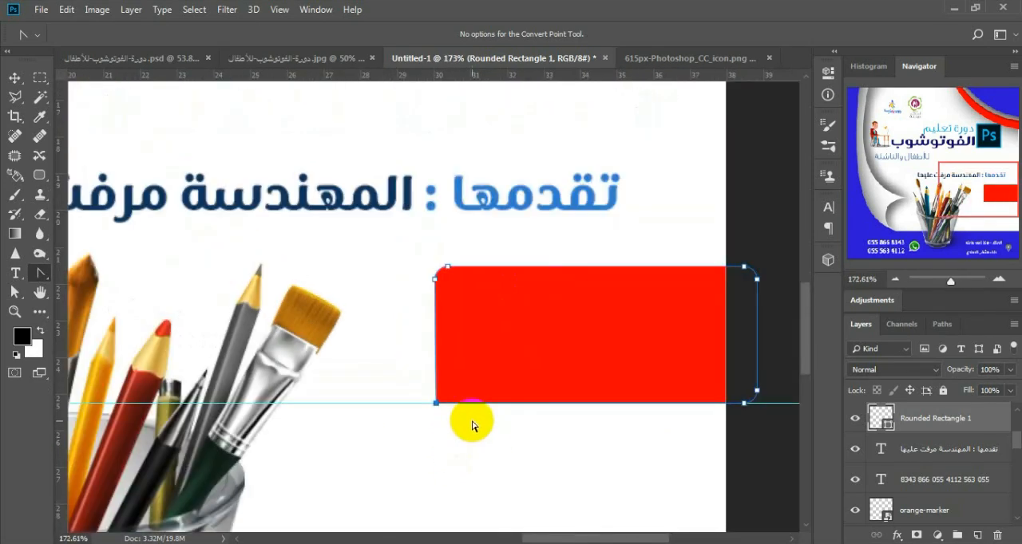
{"action": "left_click", "coordinate": [393, 428]}
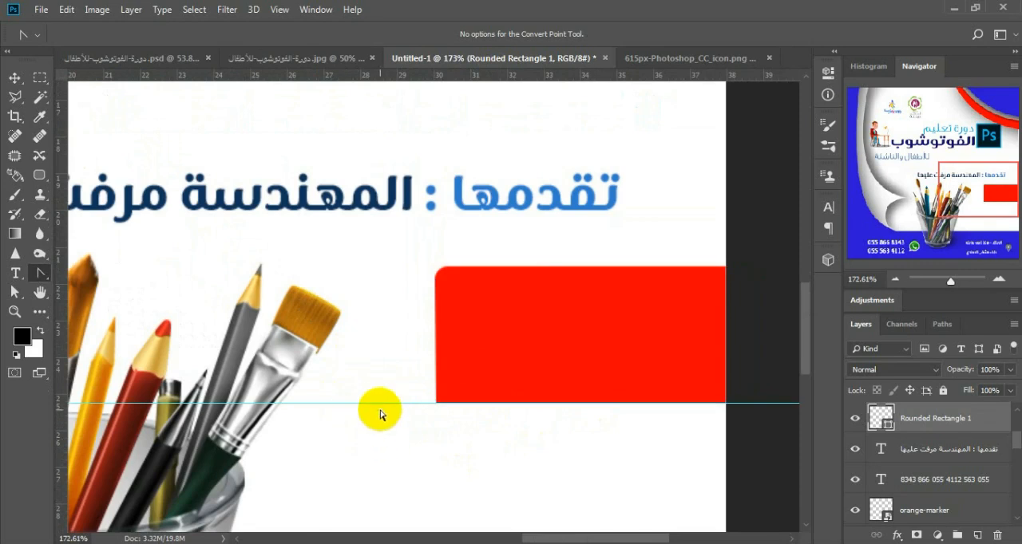
{"action": "key", "text": "v"}
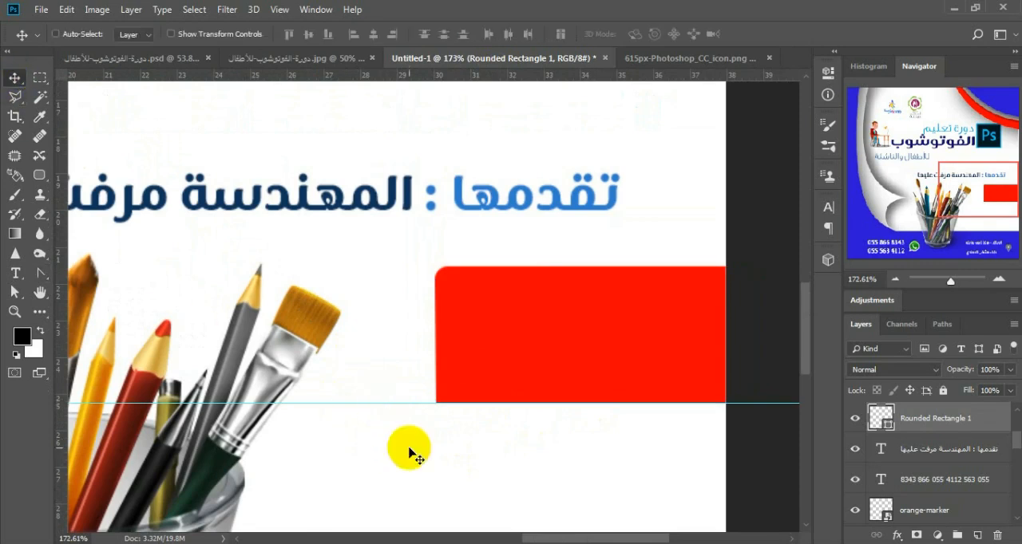
{"action": "left_click_drag", "start_coordinate": [389, 405], "coordinate": [420, 64]}
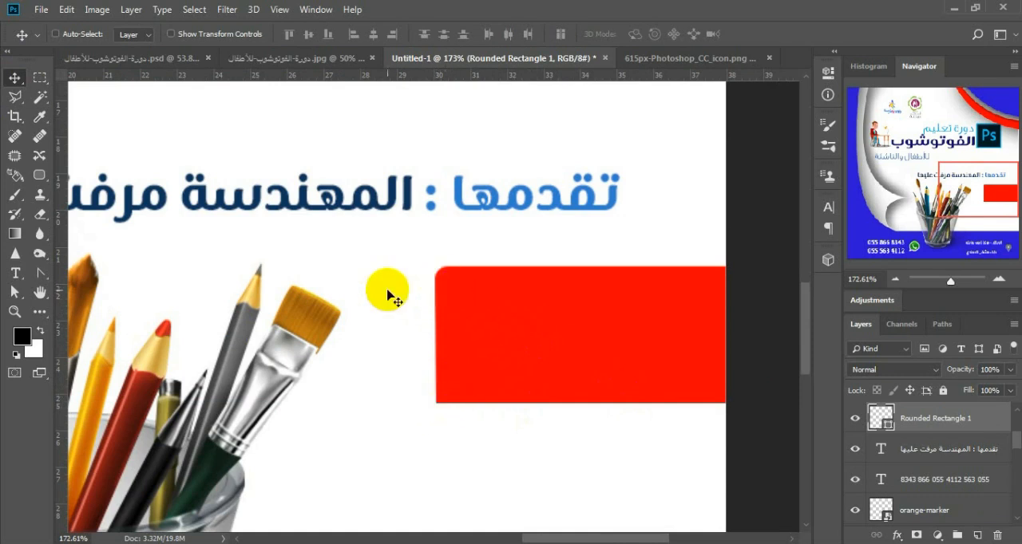
Step: Copy the three registration-fee text lines and the certificate icon from the source PSD onto and below the red box in Untitled-1
{"action": "left_click", "coordinate": [153, 57]}
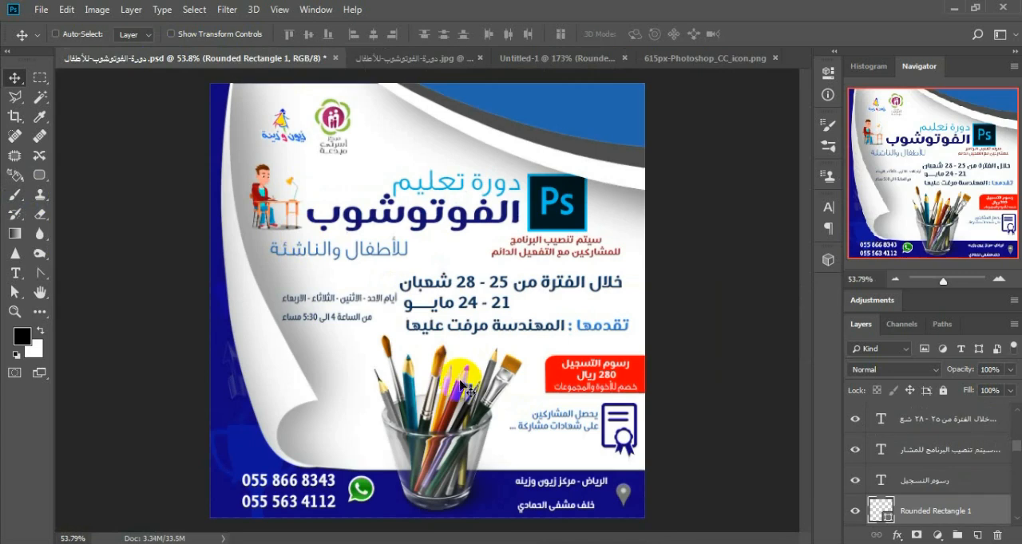
{"action": "right_click", "coordinate": [602, 359]}
{"action": "right_click", "coordinate": [585, 367]}
{"action": "left_click", "coordinate": [598, 372]}
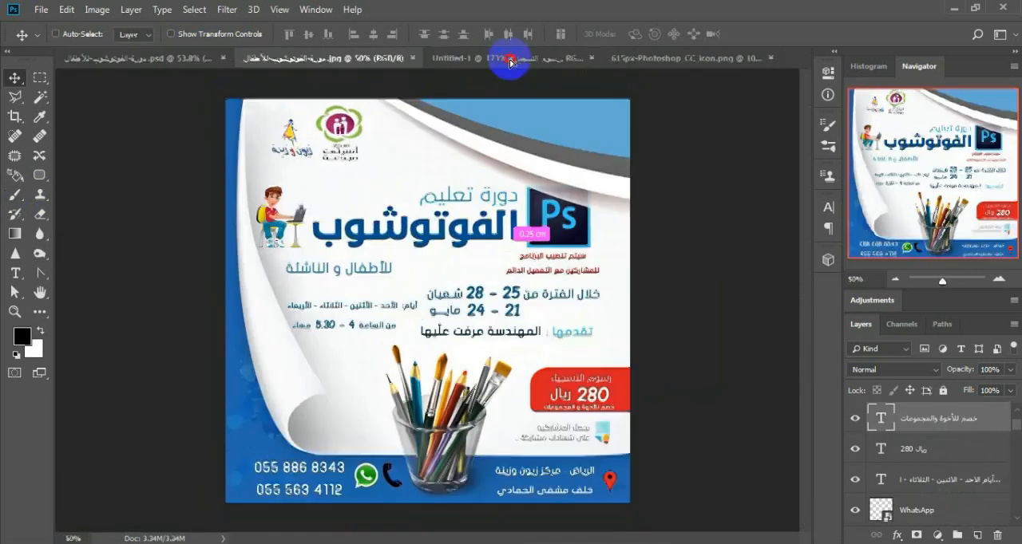
{"action": "right_click", "coordinate": [653, 380]}
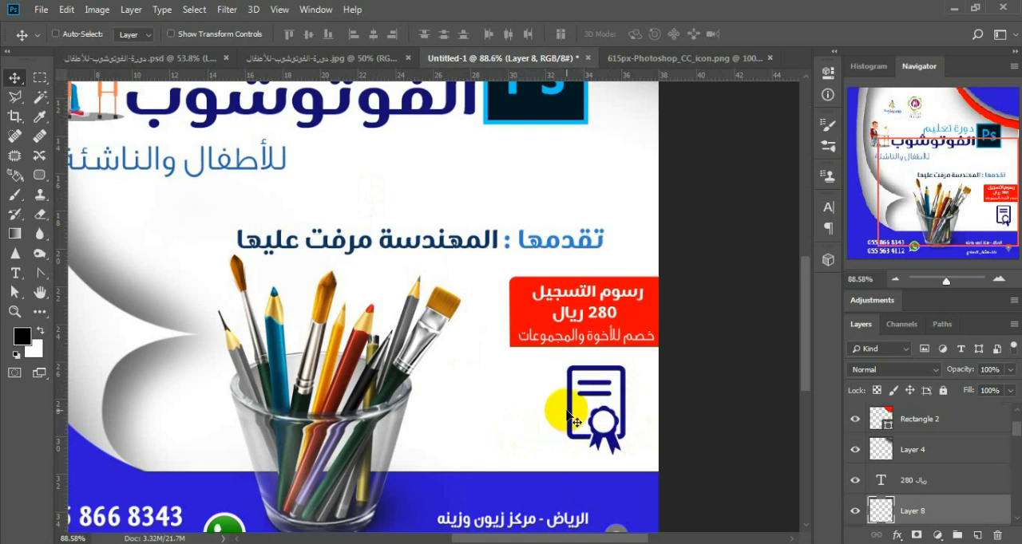
Step: Open the image certificate-diploma_318-1443.jpg
{"action": "left_click", "coordinate": [40, 10]}
{"action": "left_click", "coordinate": [69, 40]}
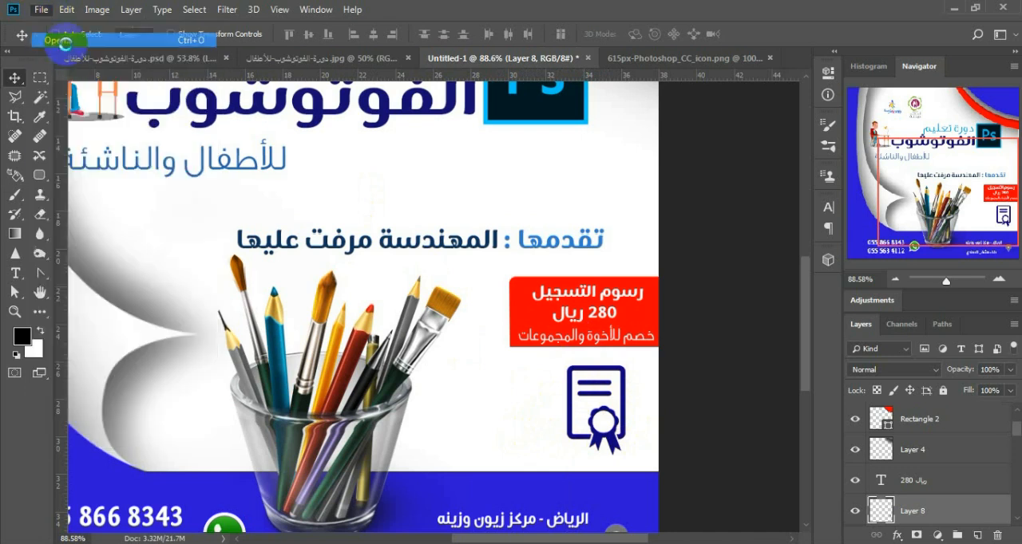
{"action": "left_click", "coordinate": [263, 127]}
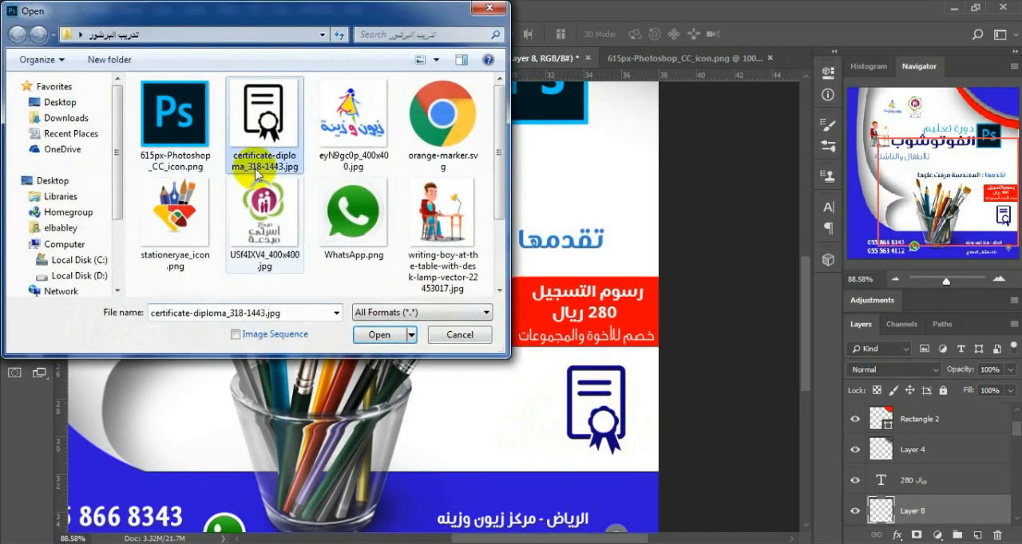
{"action": "left_click", "coordinate": [379, 334]}
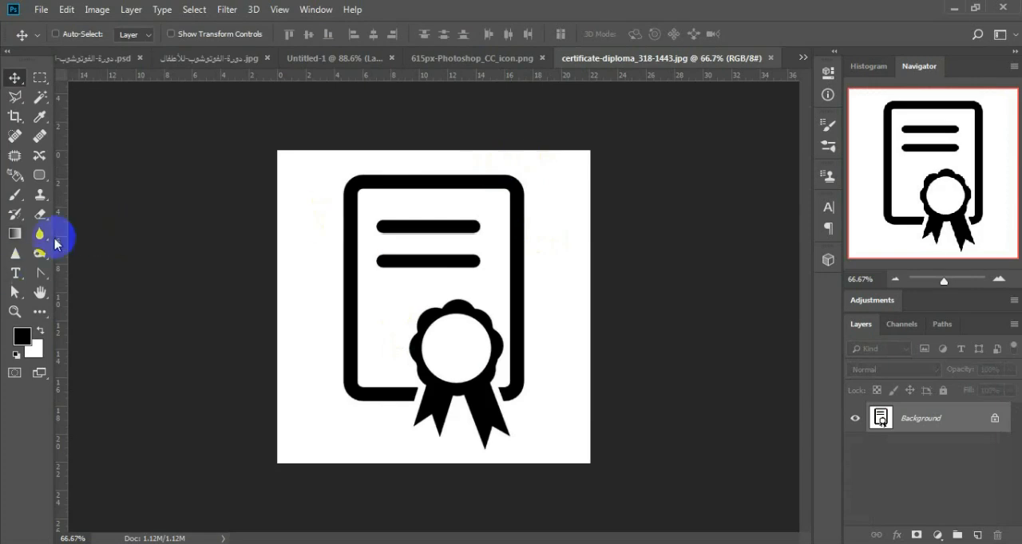
Step: Erase the certificate image's white background with the Magic Eraser and shift the icon slightly upward
{"action": "left_click", "coordinate": [46, 216]}
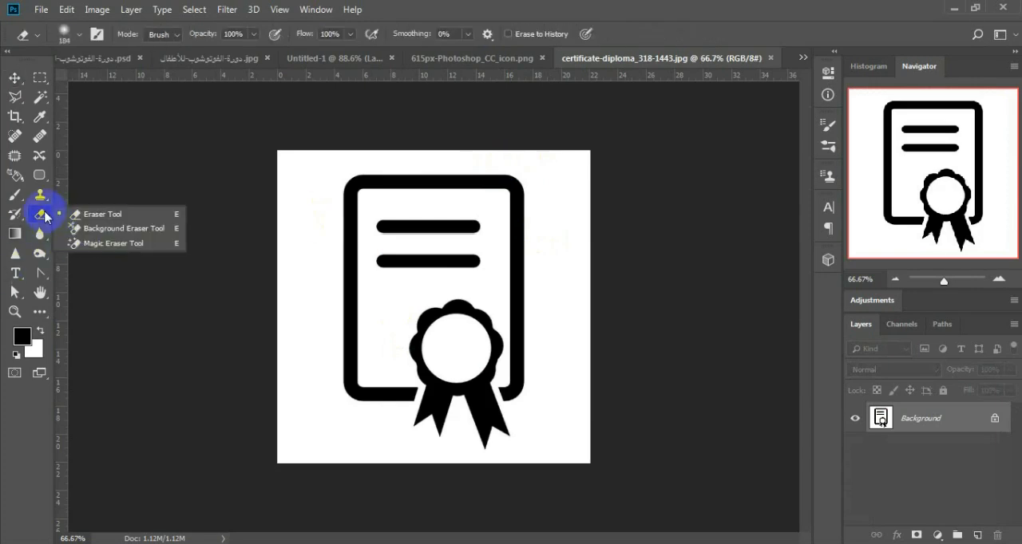
{"action": "left_click", "coordinate": [112, 243]}
{"action": "left_click", "coordinate": [310, 244]}
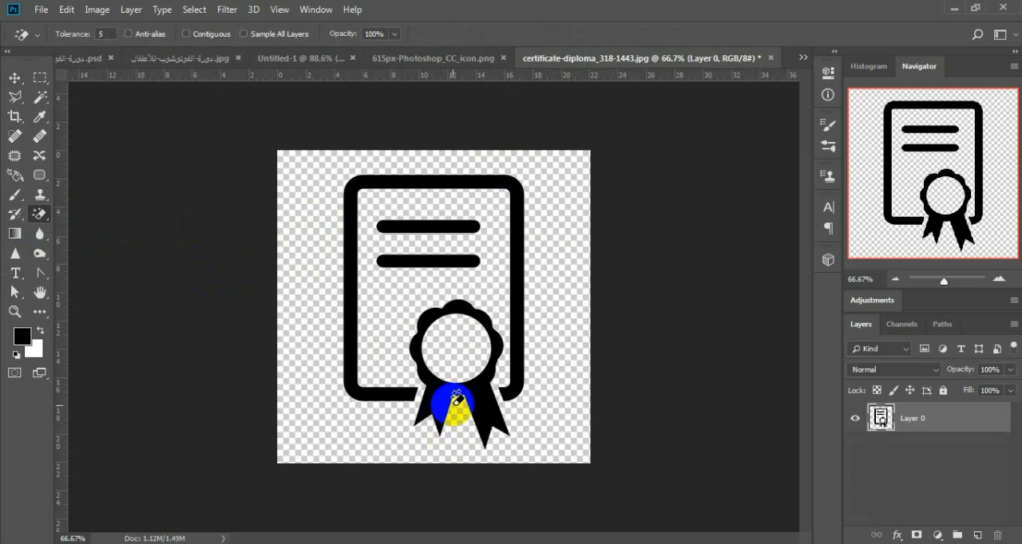
{"action": "left_click", "coordinate": [15, 79]}
{"action": "left_click_drag", "start_coordinate": [482, 396], "coordinate": [483, 391]}
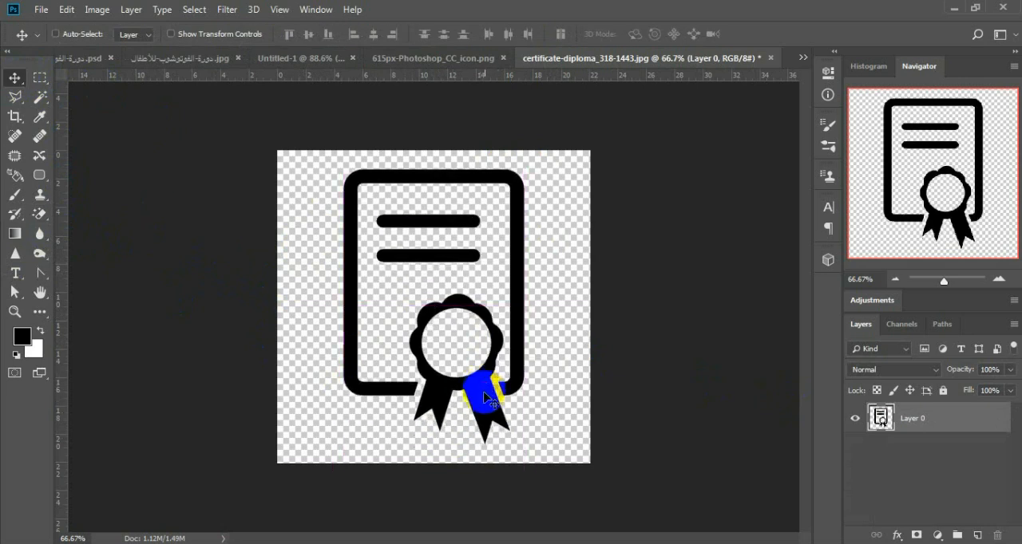
Step: Load the certificate icon as a selection and fill it with a bright blue foreground color
{"action": "left_click", "coordinate": [881, 423], "text": "ctrl"}
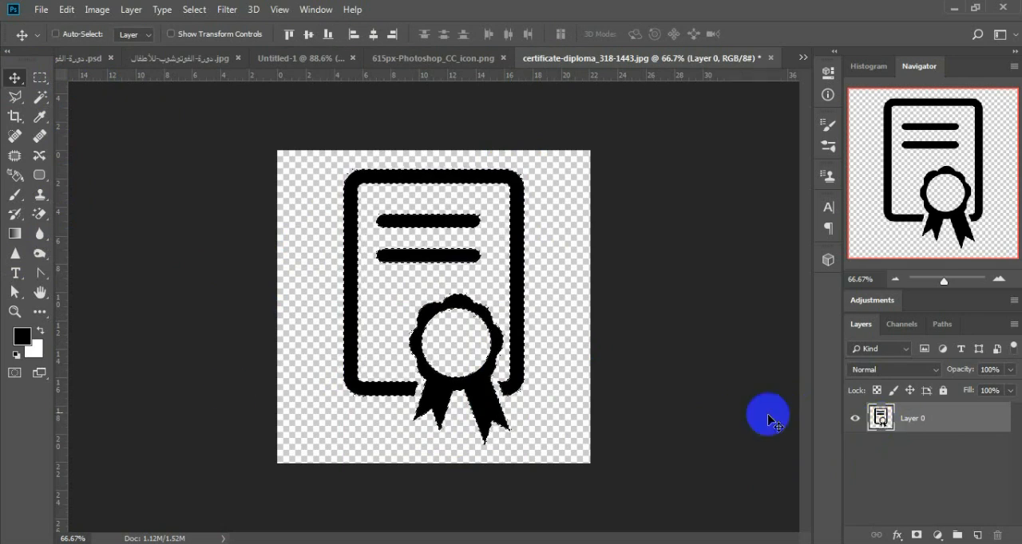
{"action": "left_click", "coordinate": [23, 335]}
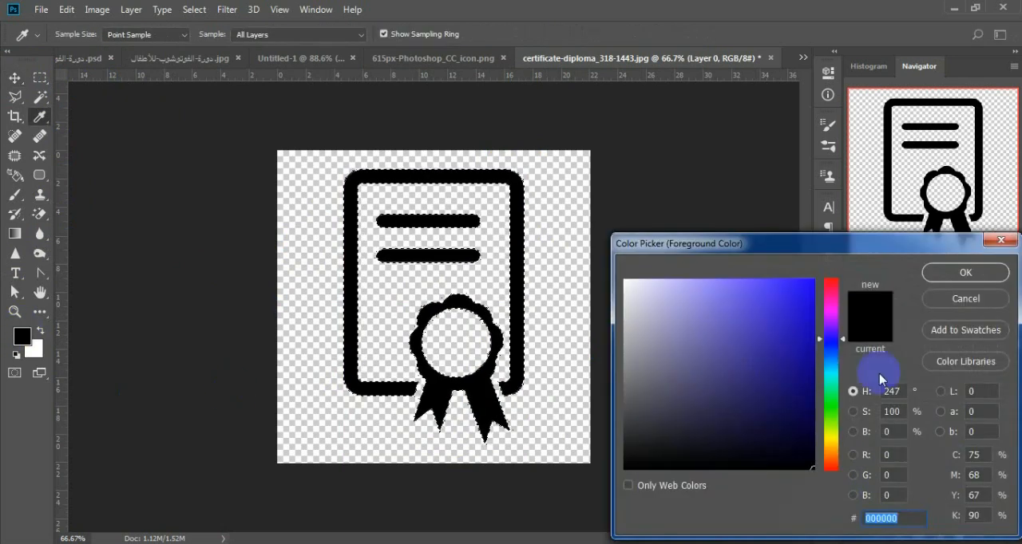
{"action": "left_click", "coordinate": [811, 281]}
{"action": "left_click", "coordinate": [965, 273]}
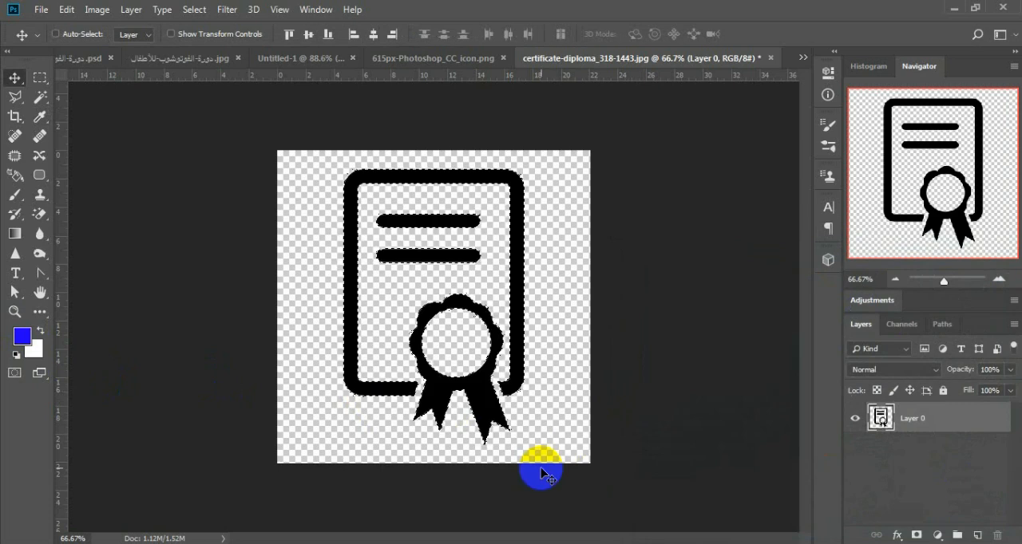
{"action": "key", "text": "alt+BackSpace"}
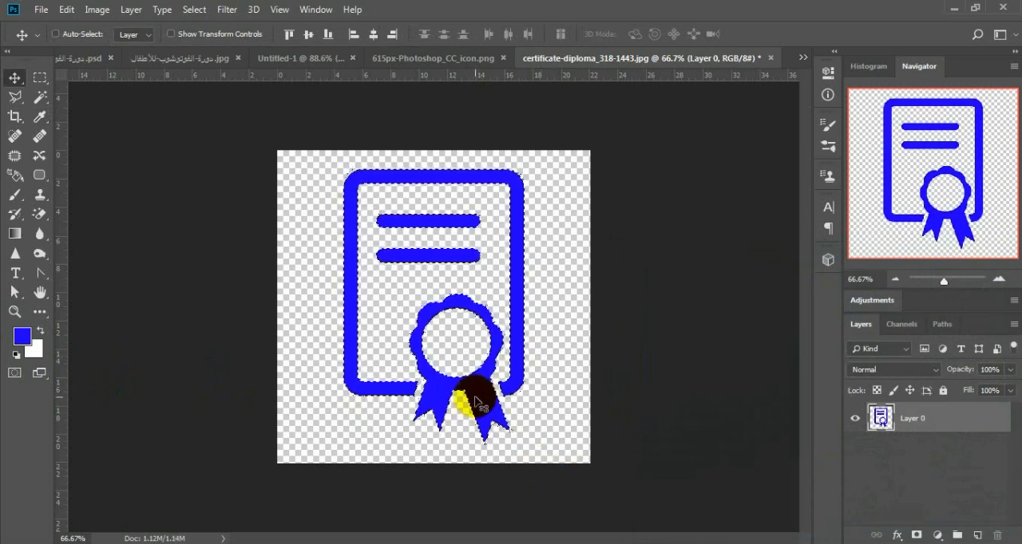
{"action": "left_click", "coordinate": [33, 349]}
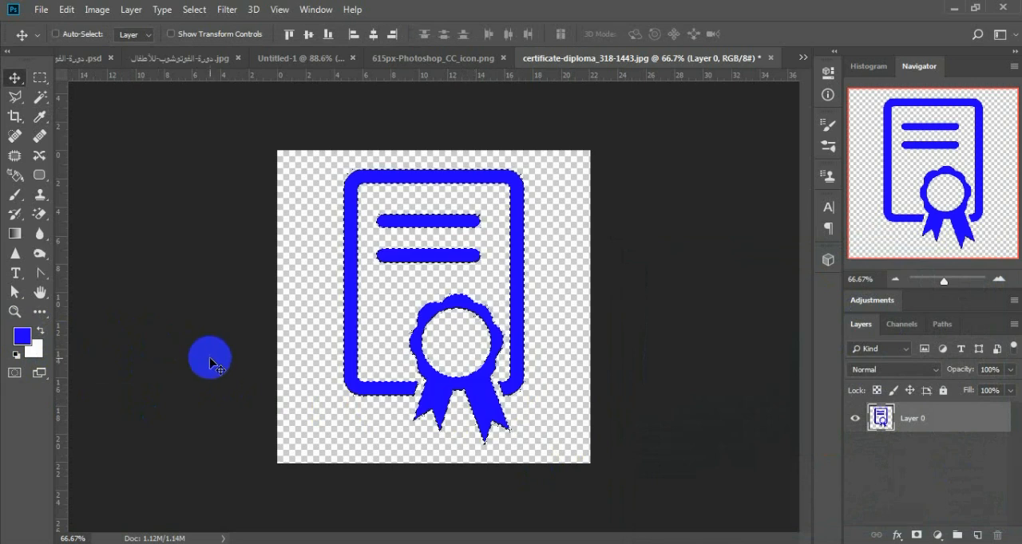
Step: Try placing the blue certificate icon in Untitled-1 at a size close to the existing certificate icon, discarding the copied layer
{"action": "key", "text": "ctrl+d"}
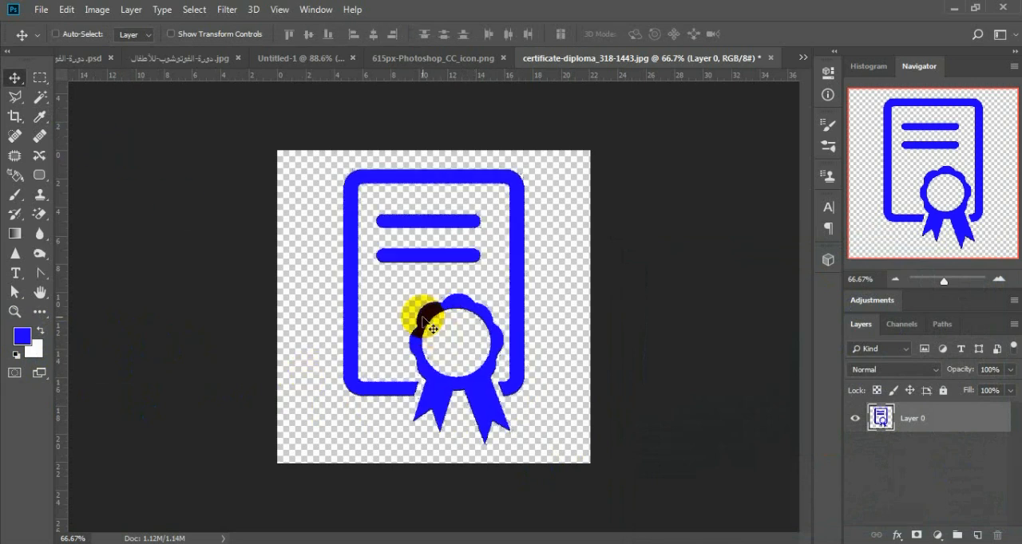
{"action": "left_click_drag", "start_coordinate": [424, 318], "coordinate": [488, 338]}
{"action": "key", "text": "ctrl+t"}
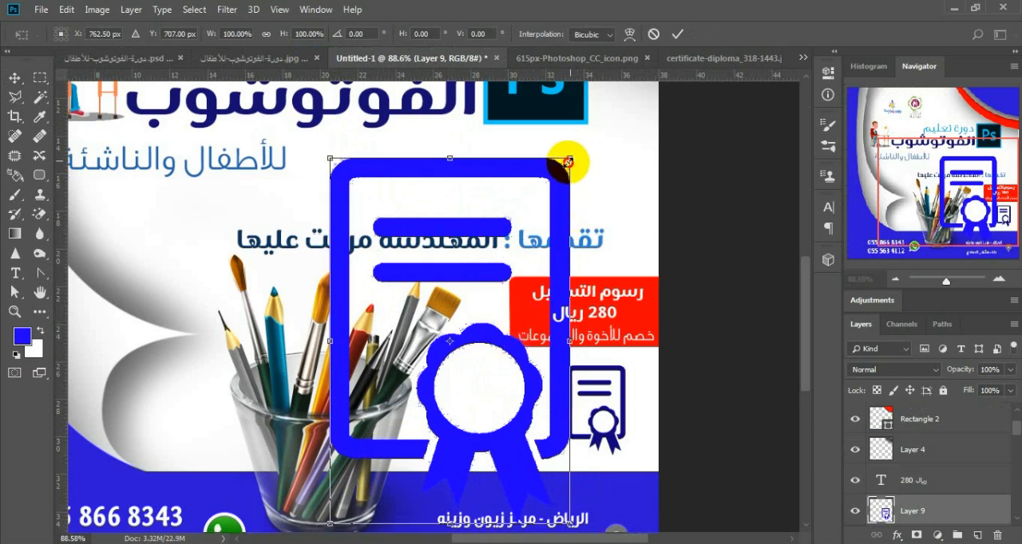
{"action": "left_click_drag", "start_coordinate": [568, 162], "coordinate": [485, 291]}
{"action": "key", "text": "Return"}
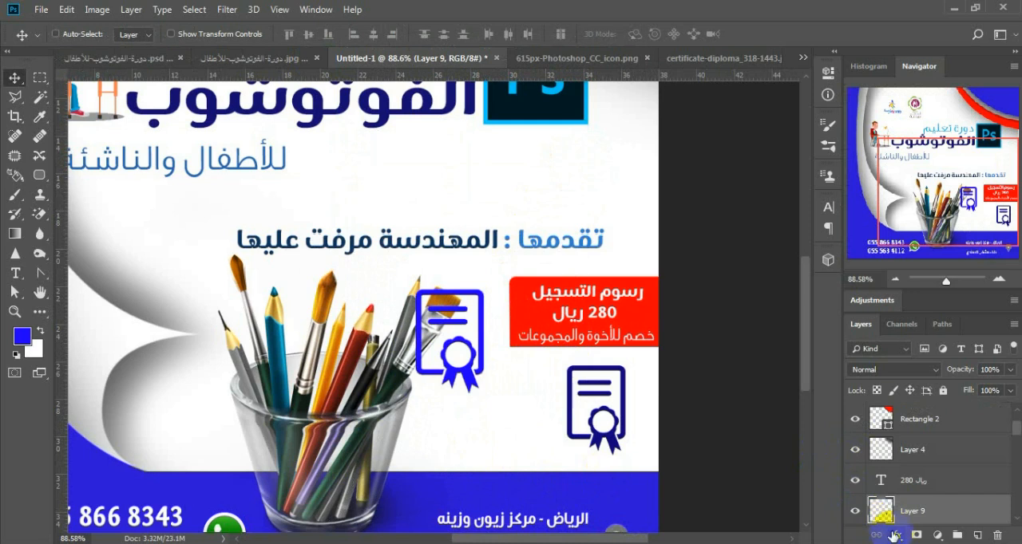
{"action": "left_click_drag", "start_coordinate": [881, 511], "coordinate": [996, 536]}
Step: Examine the faint decorative shapes on the source PSD's blue edge and the Custom Shape tool's shape library
{"action": "left_click", "coordinate": [132, 66]}
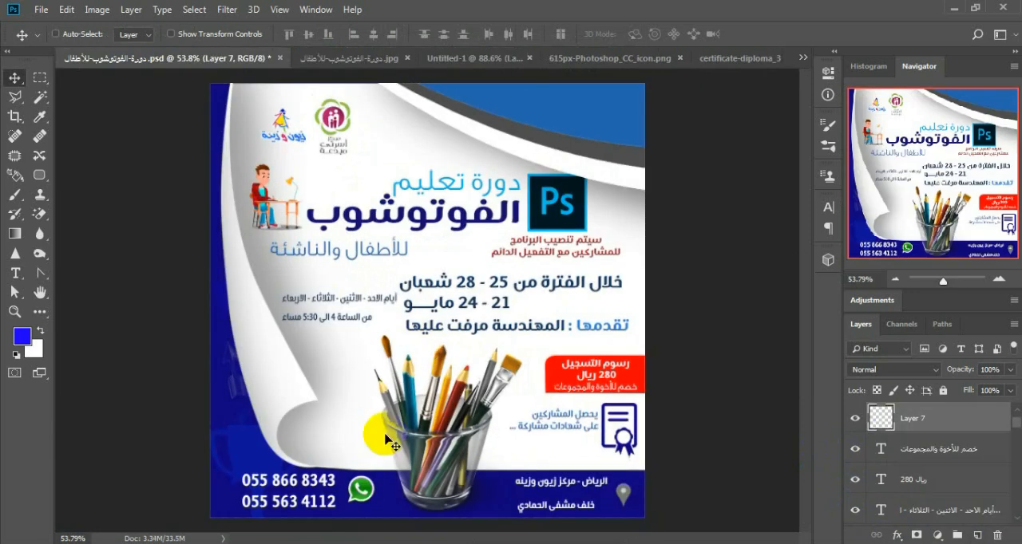
{"action": "left_click", "coordinate": [467, 57]}
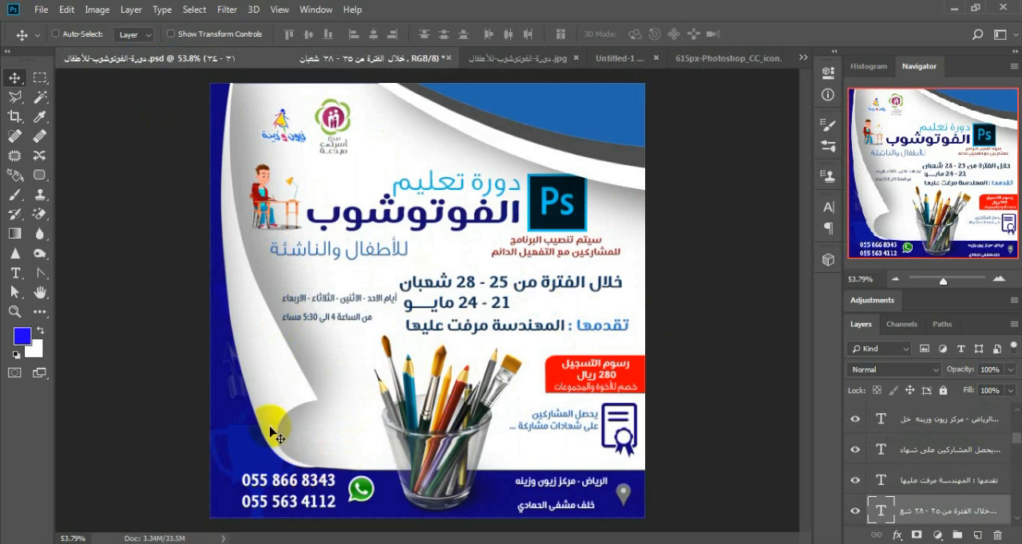
{"action": "scroll", "coordinate": [233, 404], "scroll_direction": "up", "scroll_amount": 6}
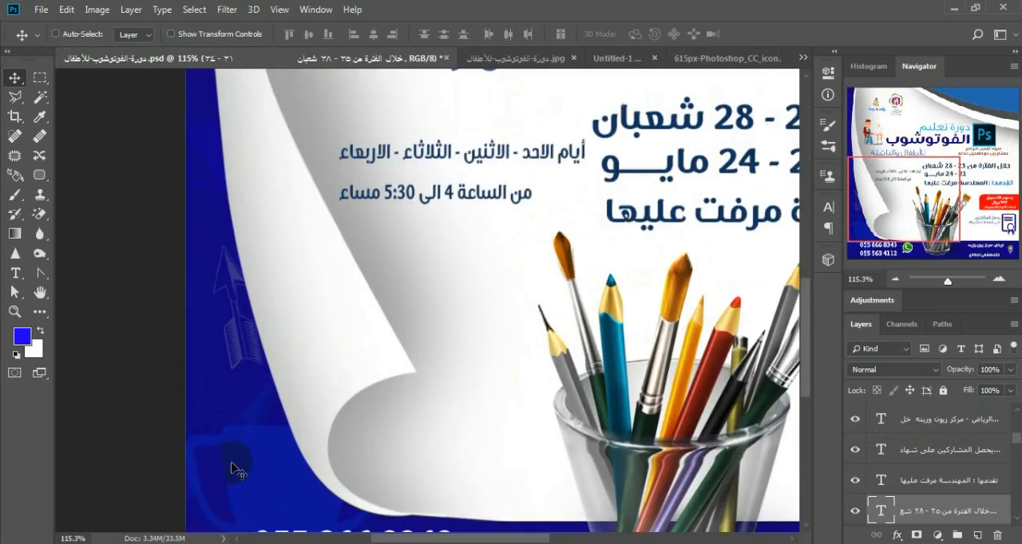
{"action": "scroll", "coordinate": [227, 384], "scroll_direction": "down", "scroll_amount": 5}
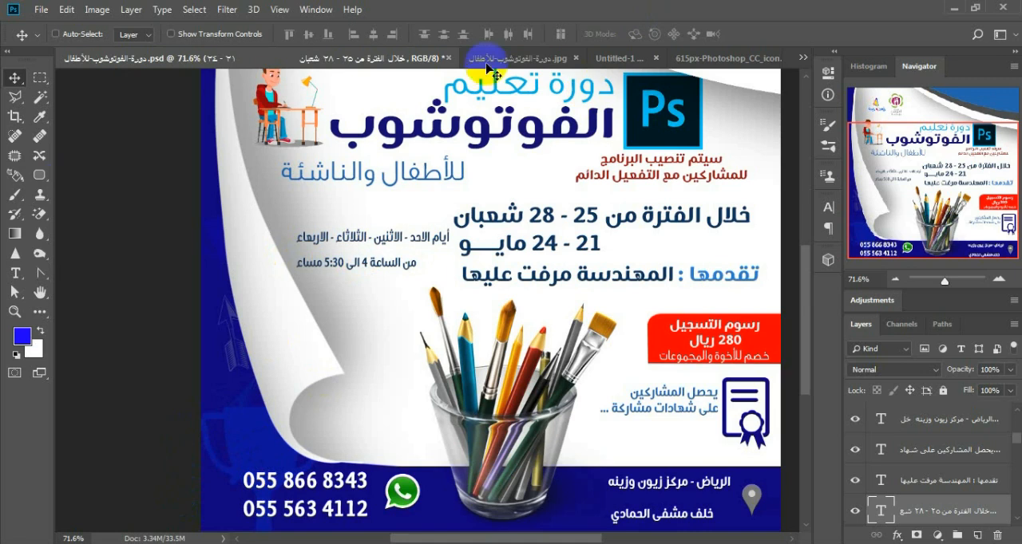
{"action": "left_click", "coordinate": [39, 180]}
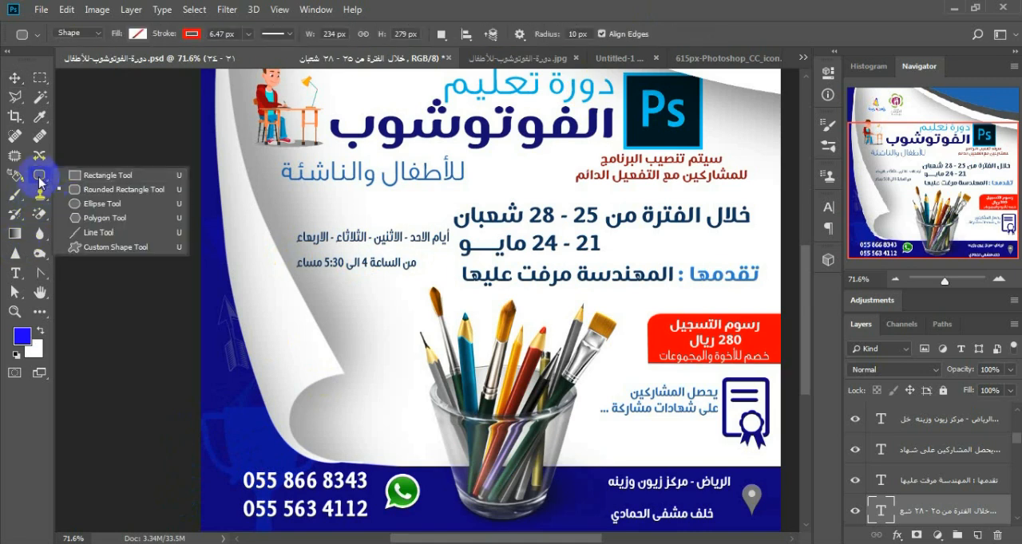
{"action": "left_click", "coordinate": [90, 247]}
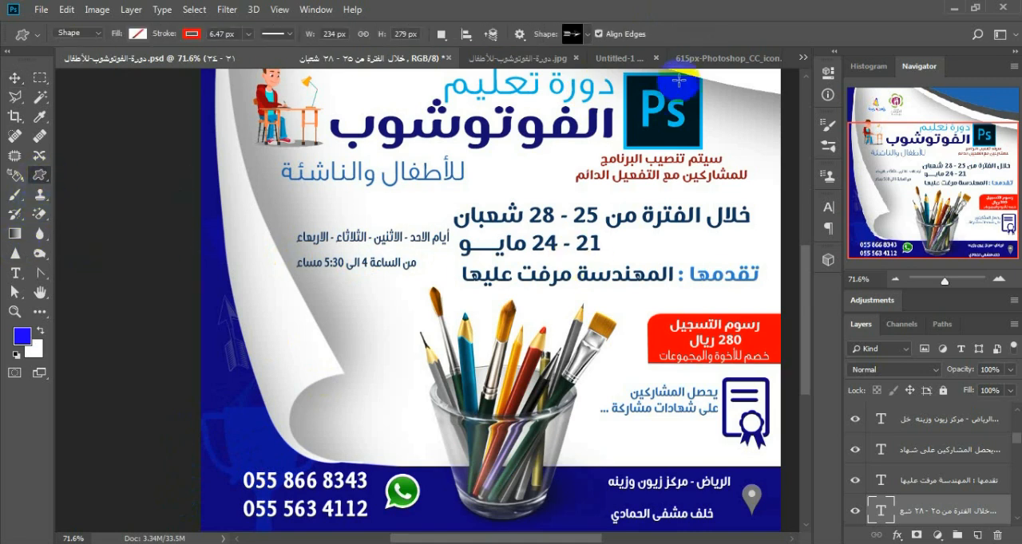
{"action": "left_click", "coordinate": [576, 34]}
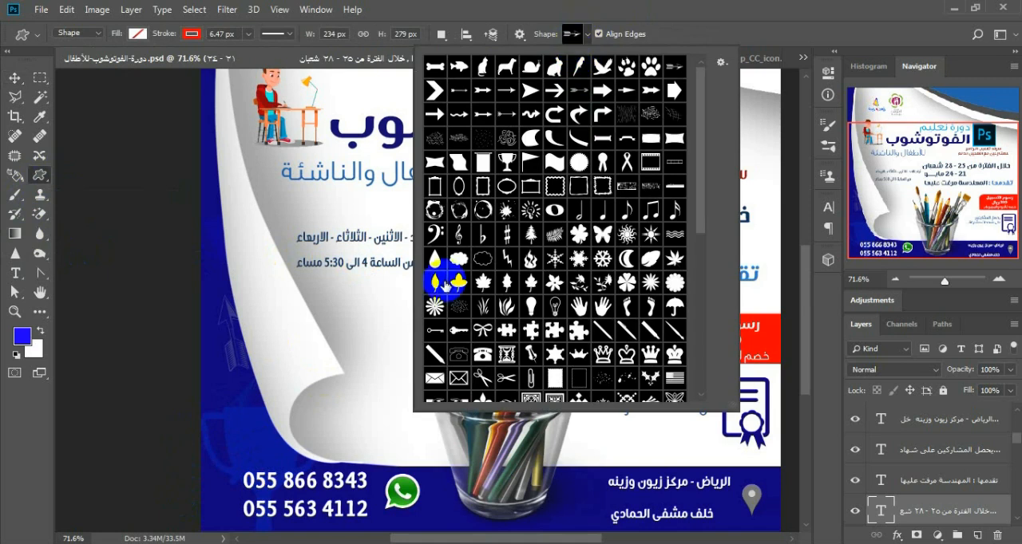
{"action": "left_click", "coordinate": [587, 93]}
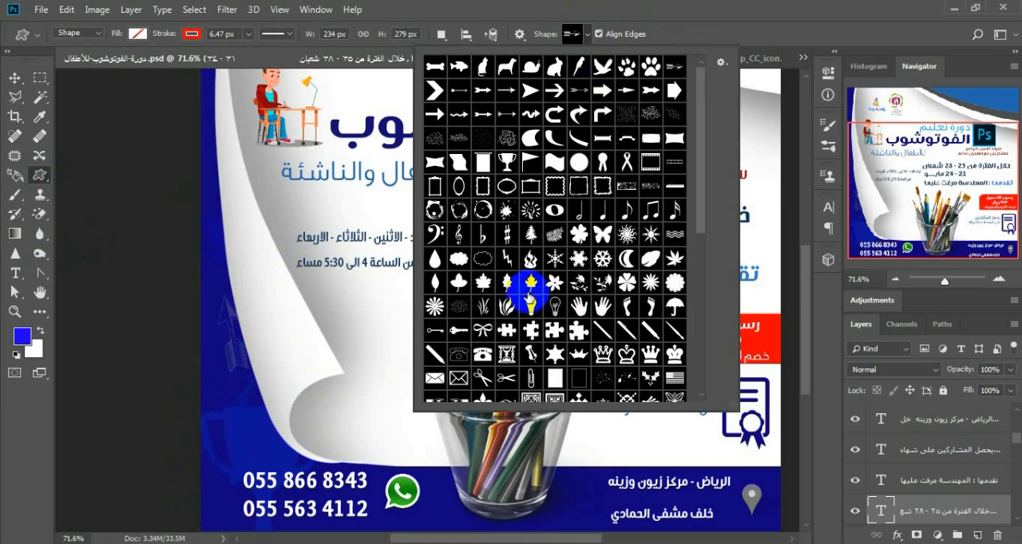
{"action": "left_click", "coordinate": [506, 164]}
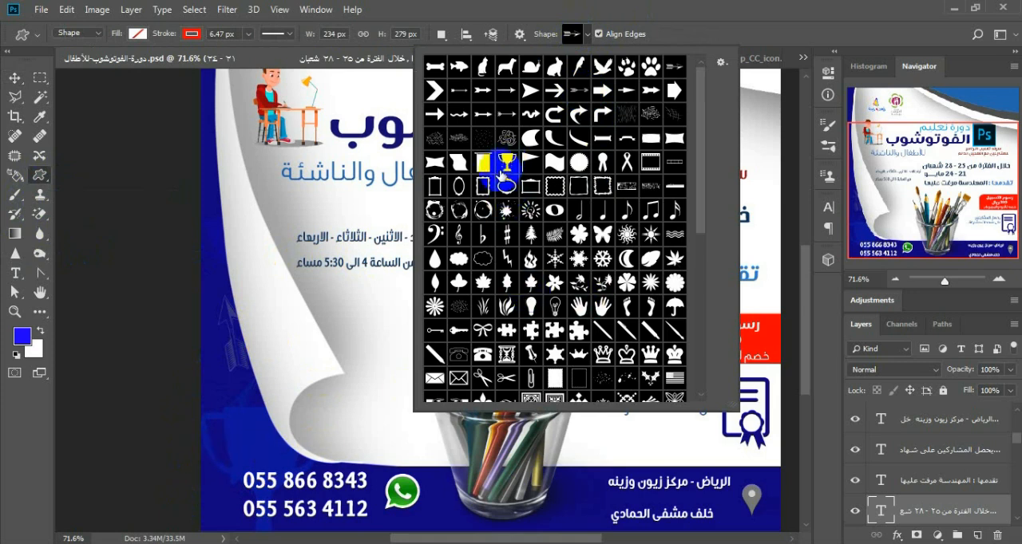
{"action": "left_click", "coordinate": [592, 35]}
{"action": "left_click", "coordinate": [14, 77]}
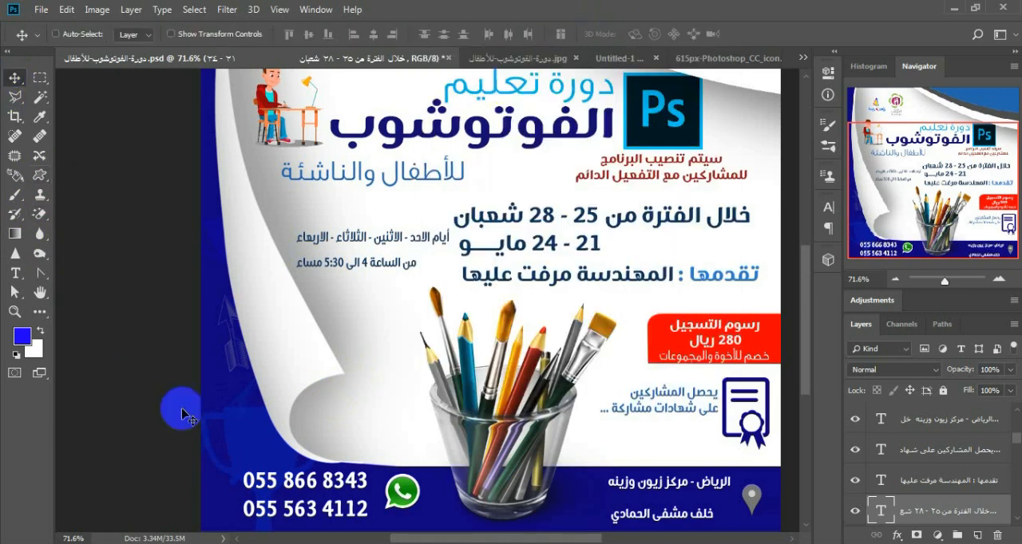
Step: Copy the group of faint decorative shapes from the source PSD into Untitled-1 and place it behind the curled paper over the blue lower-left area
{"action": "left_click_drag", "start_coordinate": [237, 439], "coordinate": [297, 427]}
{"action": "right_click", "coordinate": [244, 437]}
{"action": "left_click", "coordinate": [254, 445]}
{"action": "scroll", "coordinate": [893, 426], "scroll_direction": "up", "scroll_amount": 1}
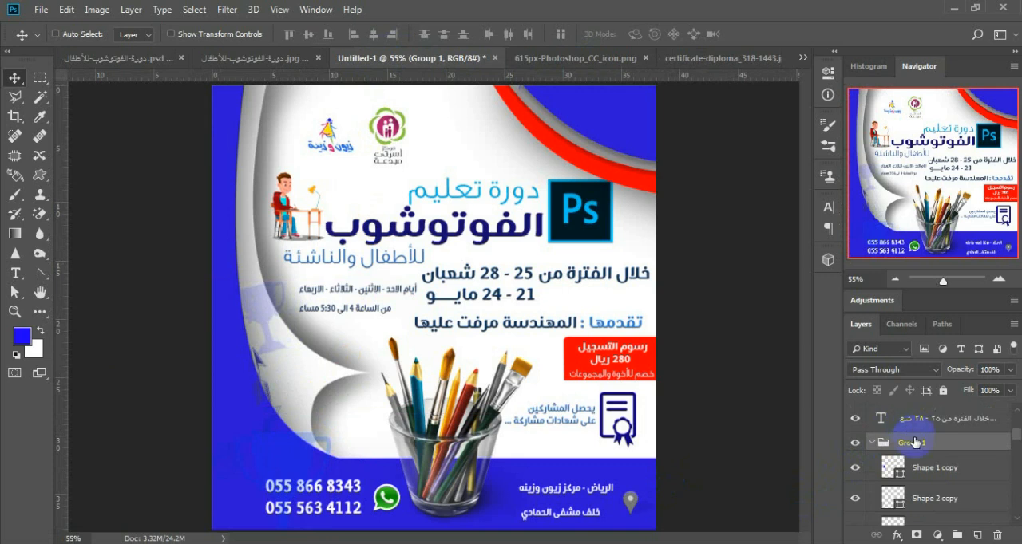
{"action": "left_click_drag", "start_coordinate": [914, 443], "coordinate": [921, 500]}
{"action": "mouse_move", "coordinate": [260, 450]}
{"action": "left_mouse_down"}
{"action": "mouse_move", "coordinate": [255, 423]}
{"action": "mouse_move", "coordinate": [251, 445]}
{"action": "left_mouse_up"}
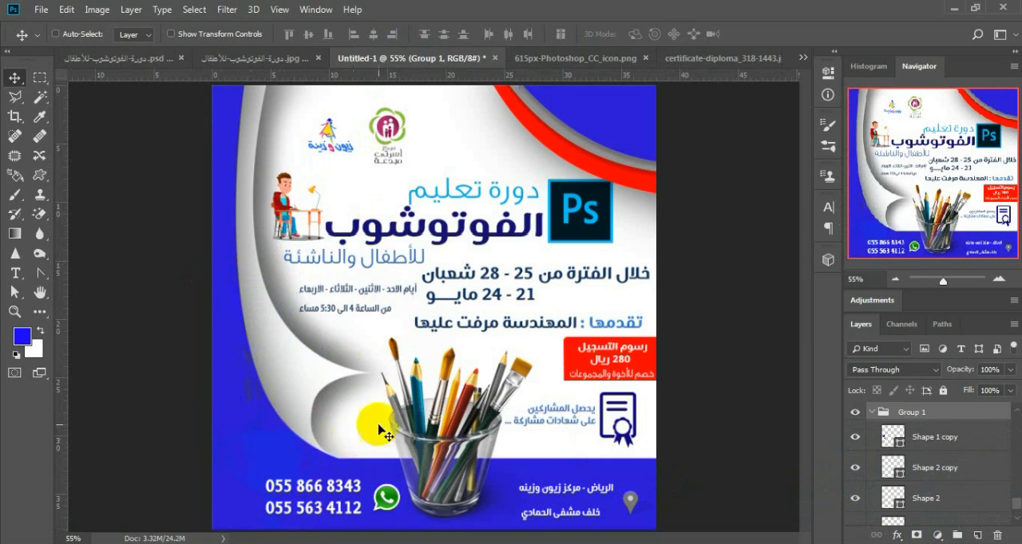